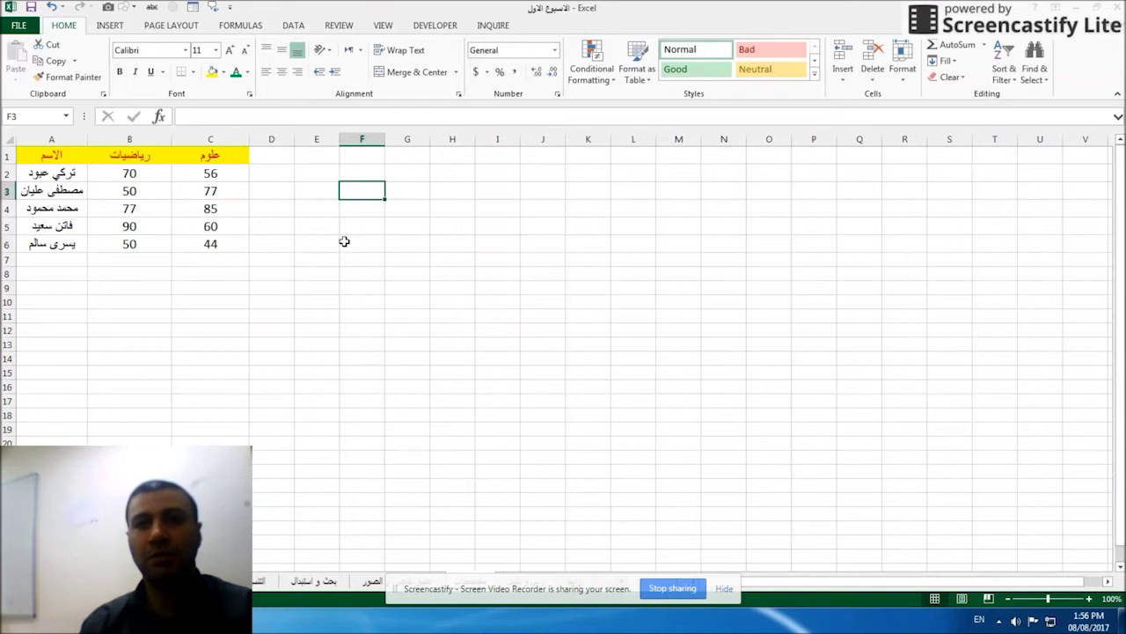
Select the student grades table A1:C6, reselecting it after clearing the first selection.
drag(46, 153, 211, 245)
click(425, 227)
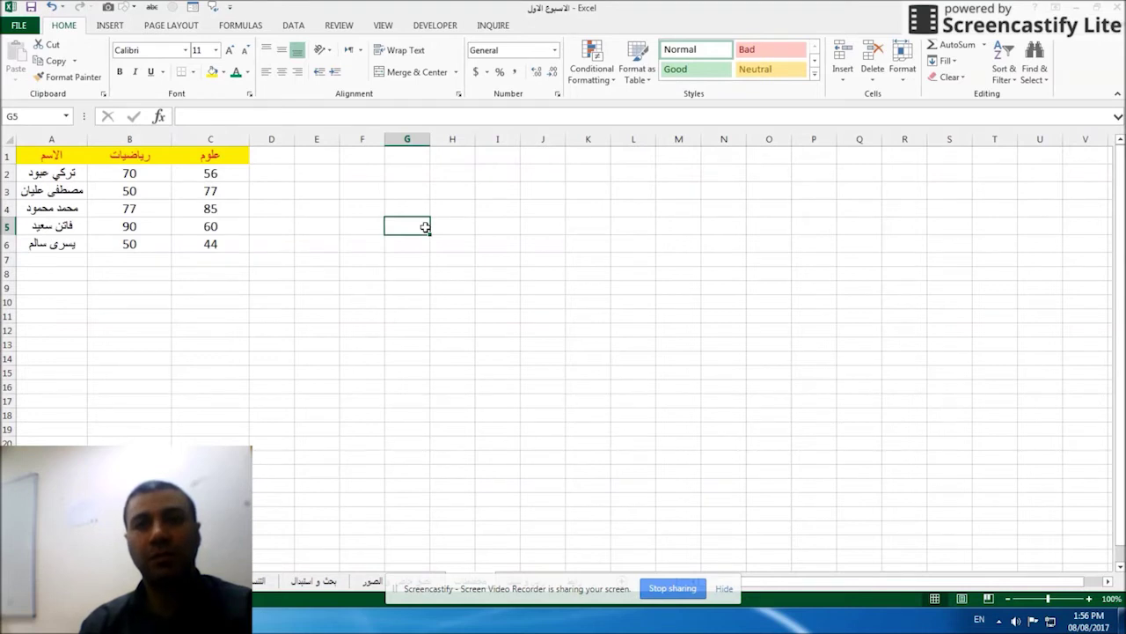
drag(73, 154, 187, 236)
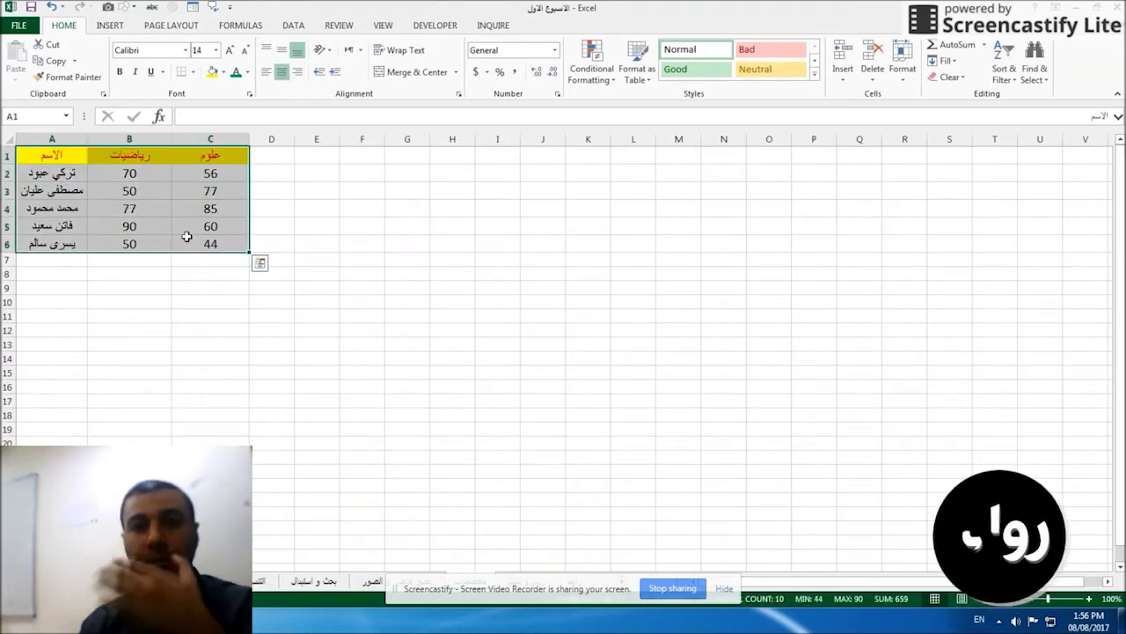
click(107, 25)
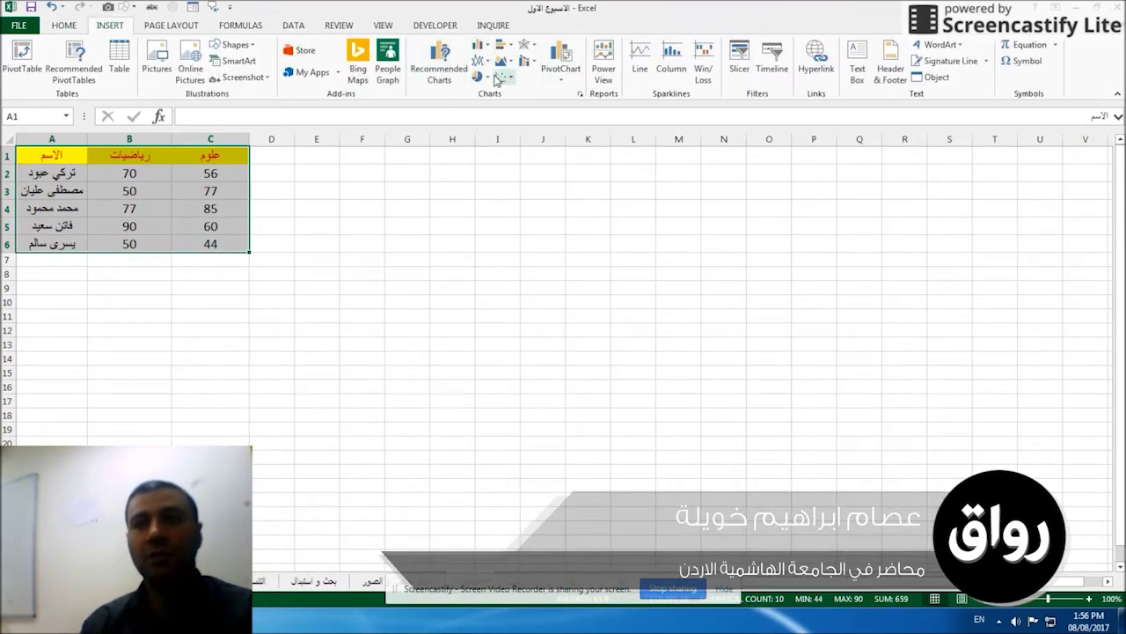
click(484, 47)
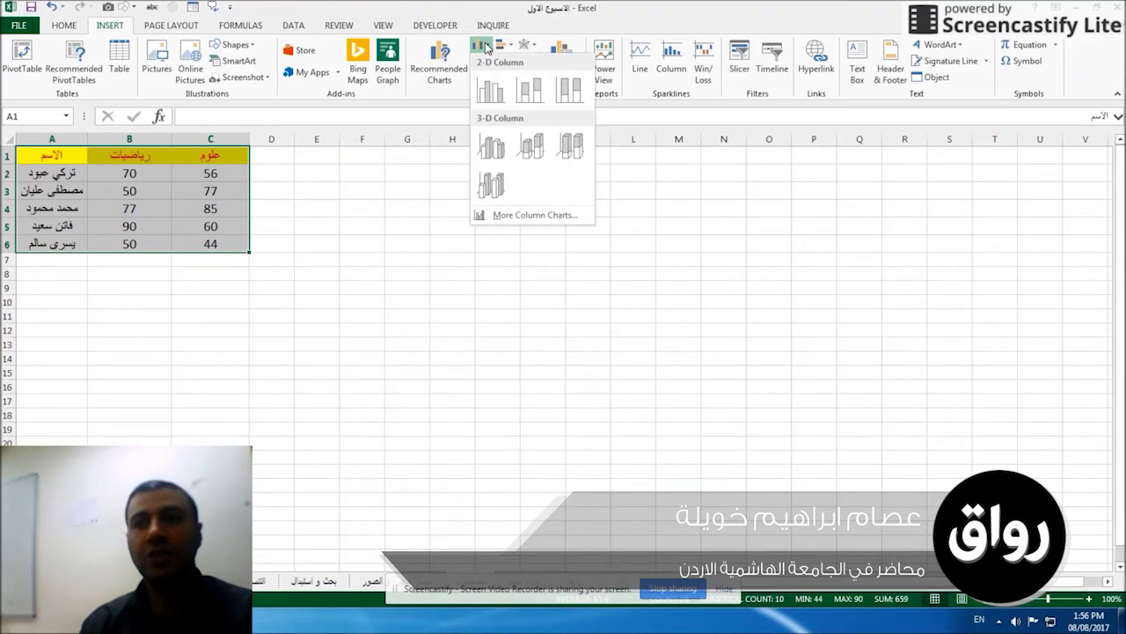
click(490, 91)
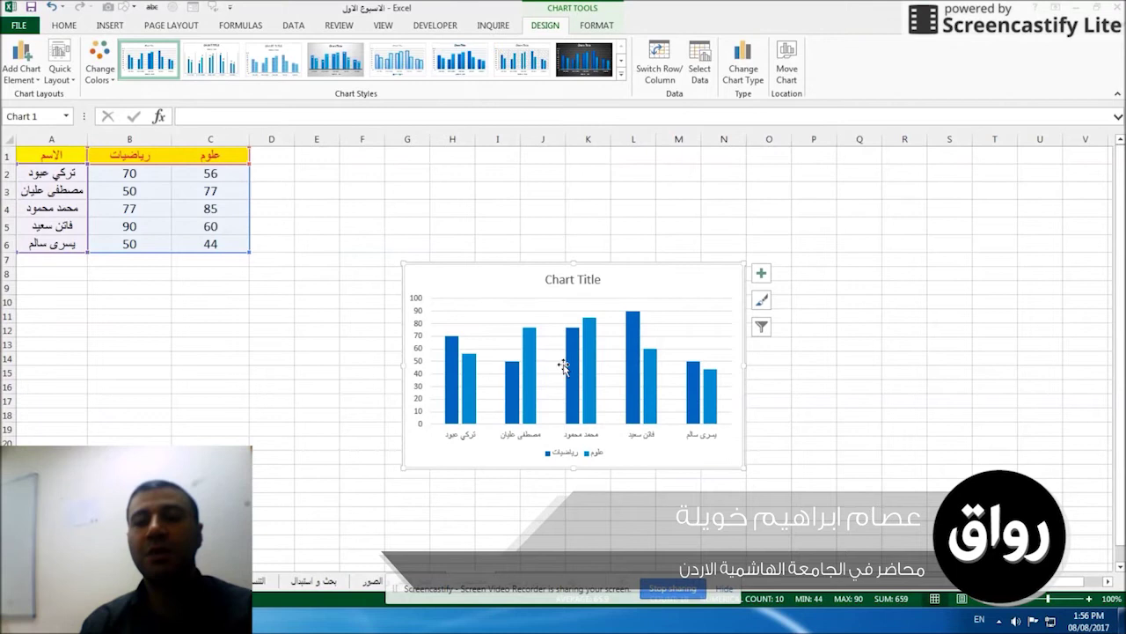
mouse_move(635, 366)
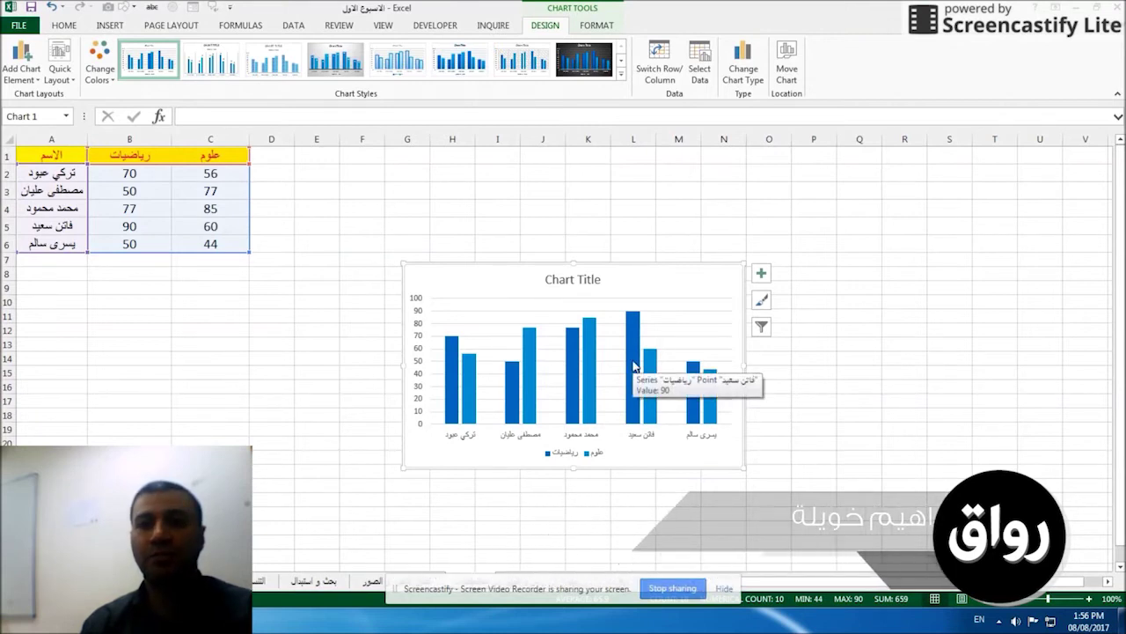
click(272, 314)
click(465, 282)
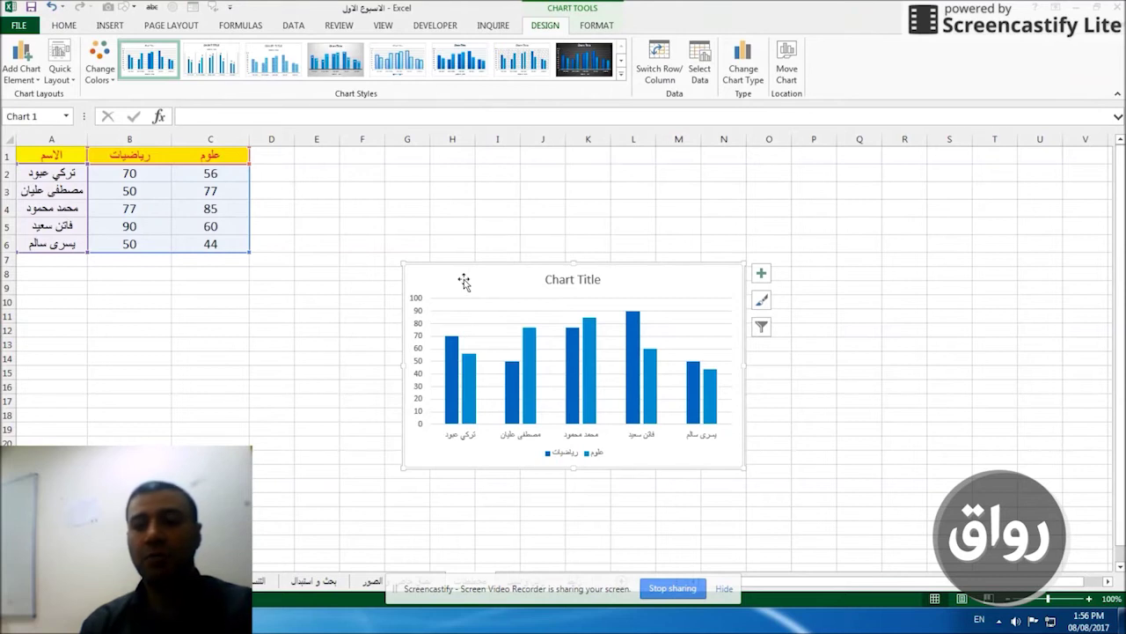
key(Delete)
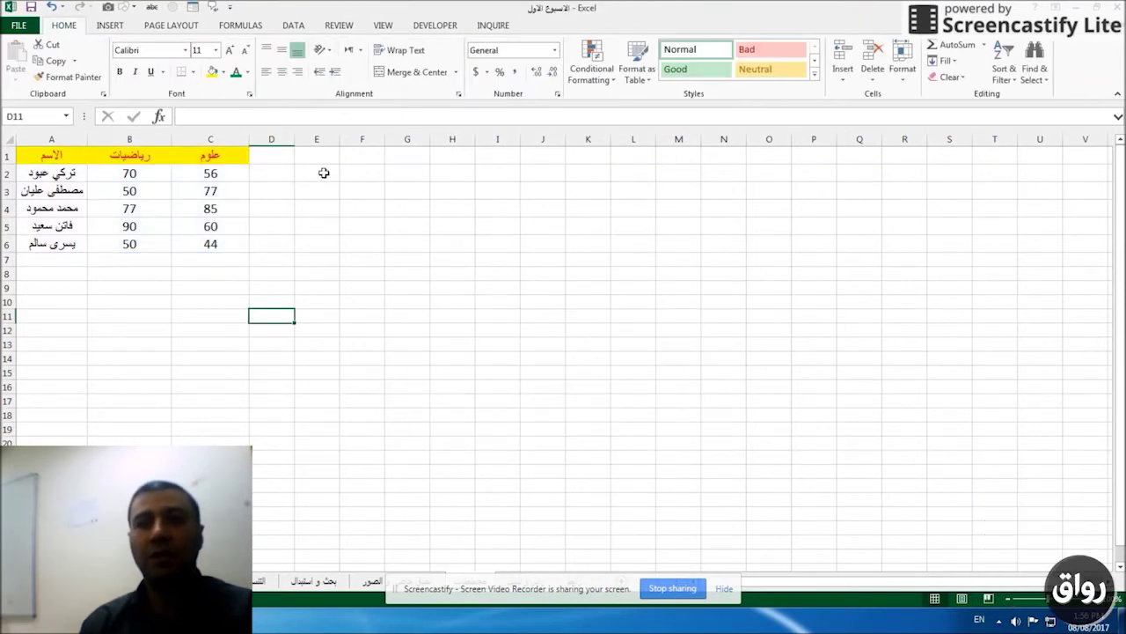
Insert an empty clustered column chart from empty cell E2.
click(324, 172)
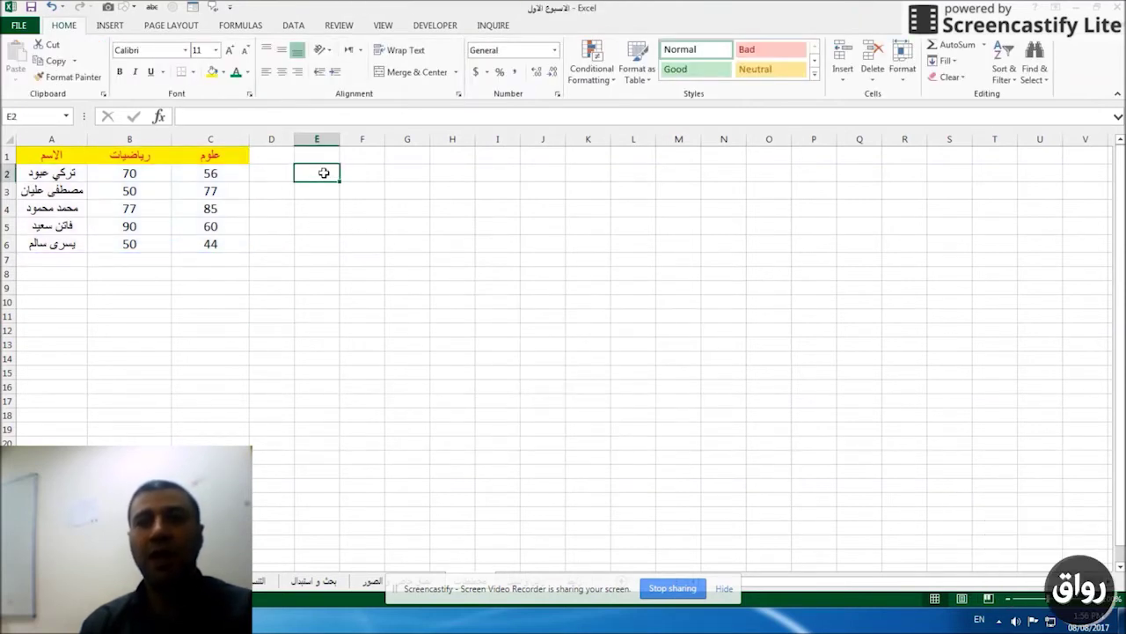
click(109, 26)
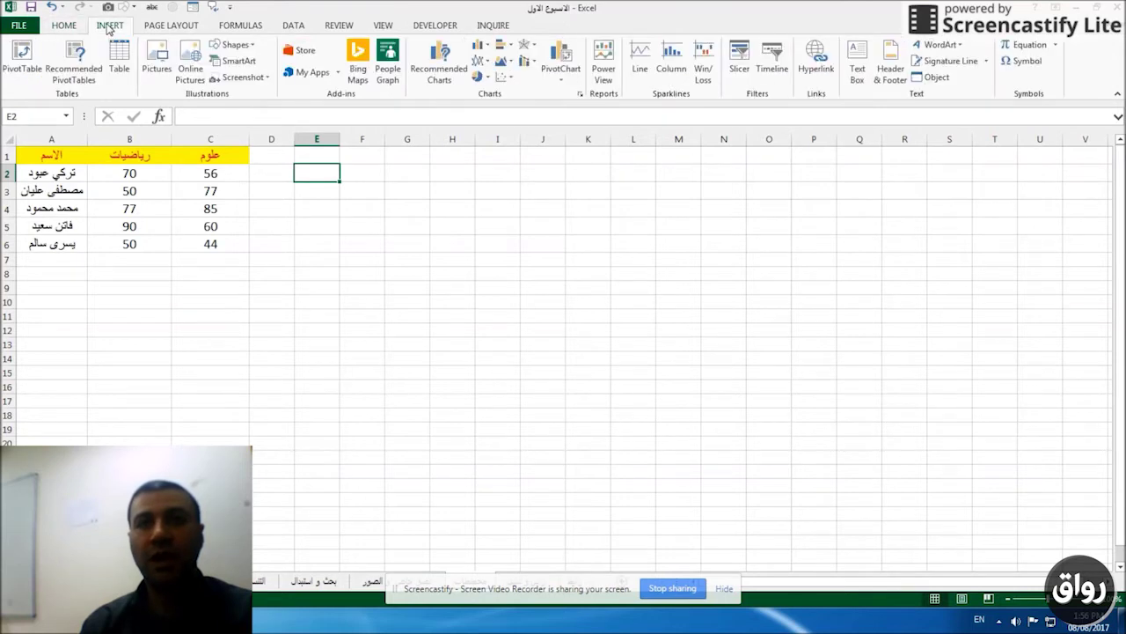
click(477, 47)
click(490, 90)
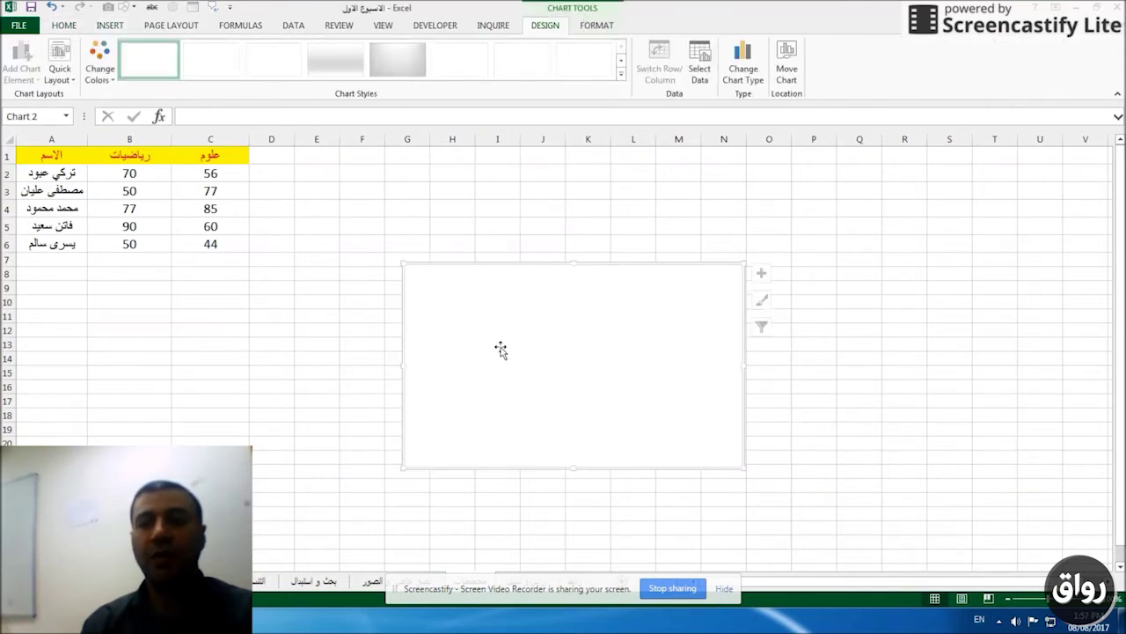
Set the chart's data source to A1:C6.
right_click(559, 365)
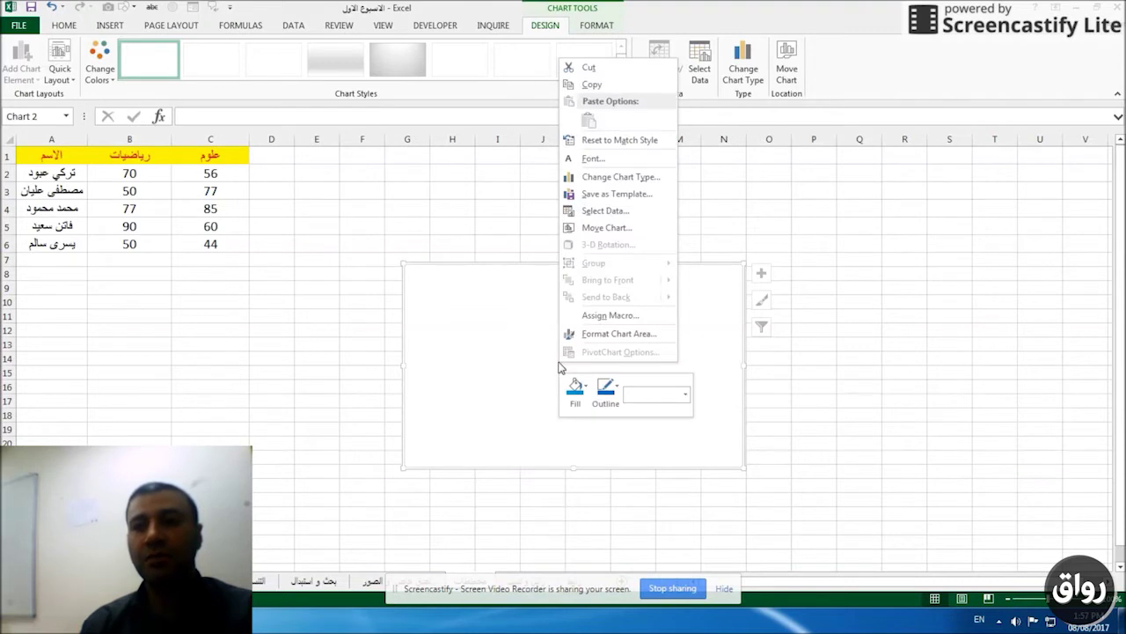
click(589, 214)
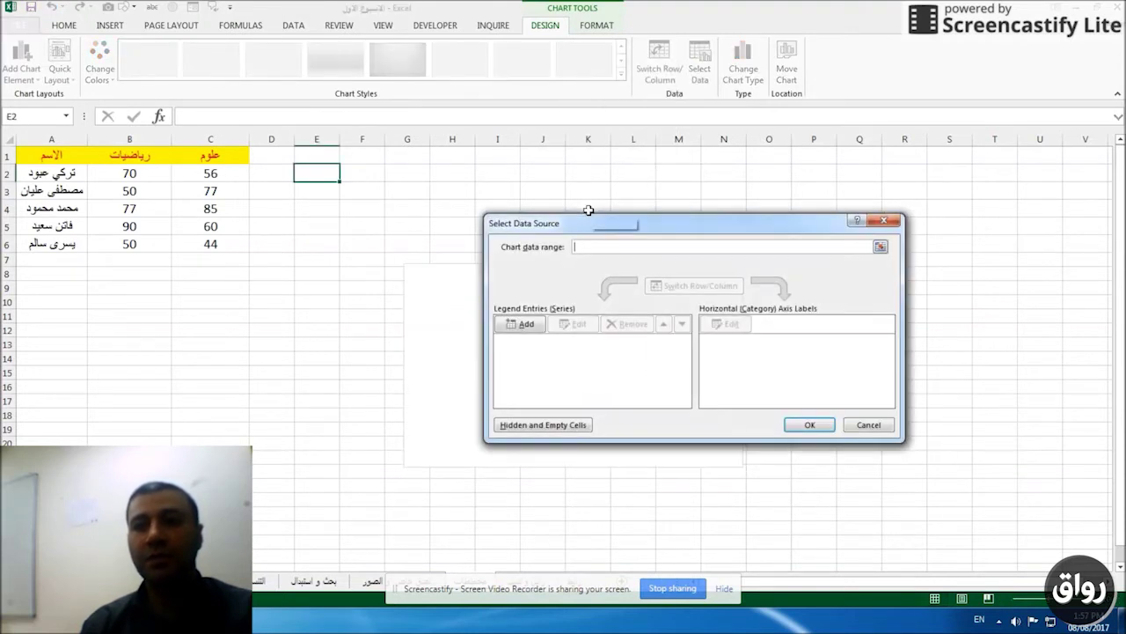
drag(65, 156, 209, 243)
click(810, 425)
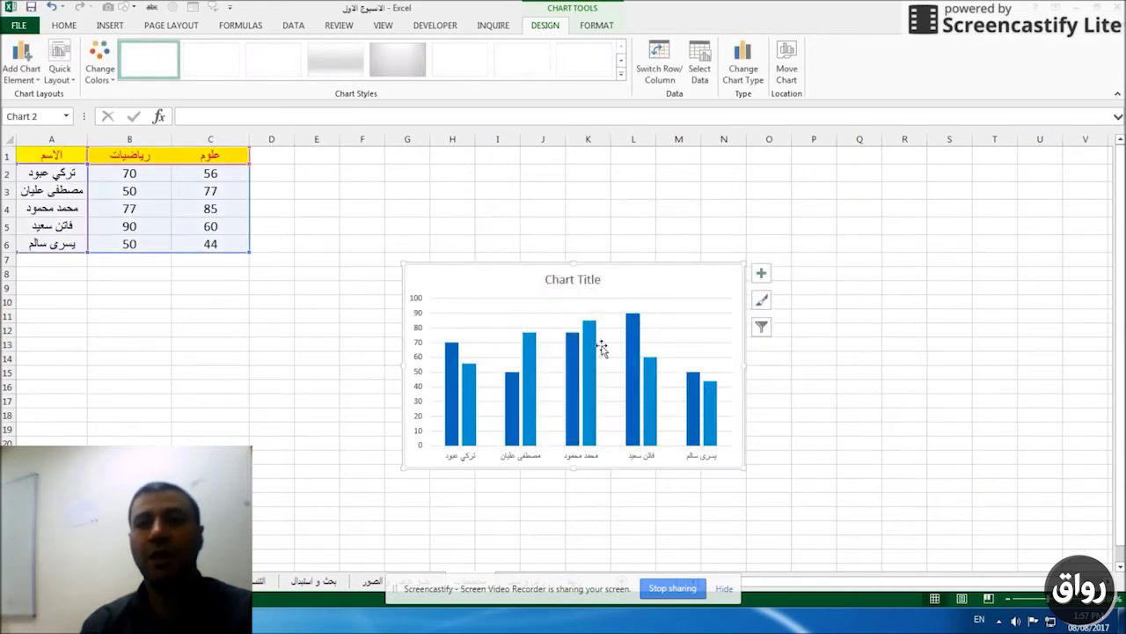
click(319, 287)
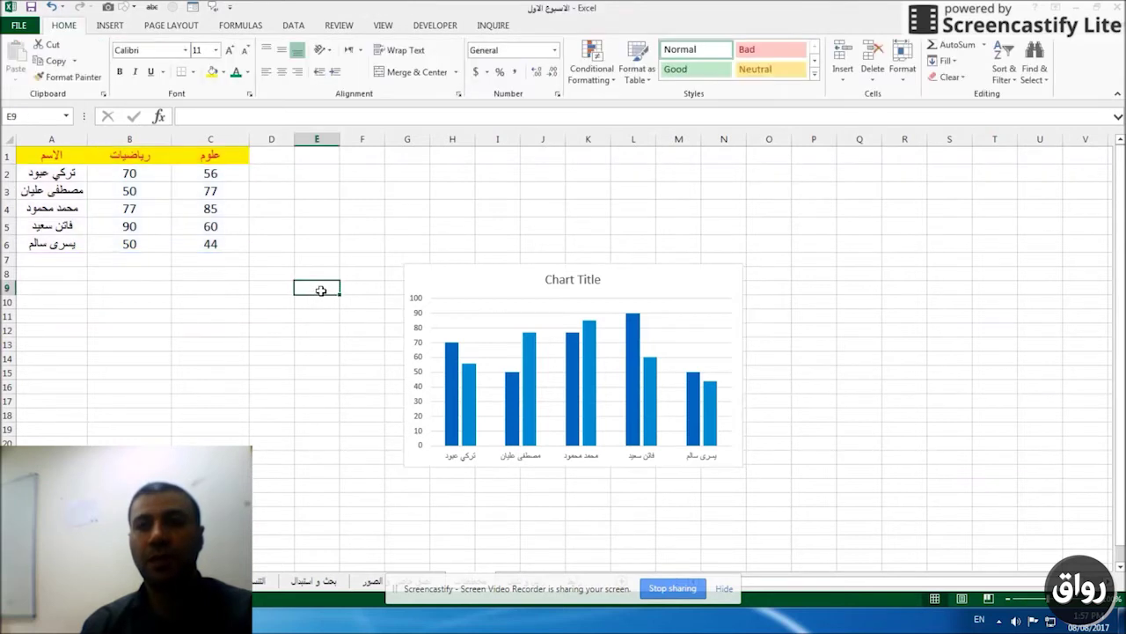
Replace the placeholder chart title with the Arabic title علامات الطلاب.
click(512, 278)
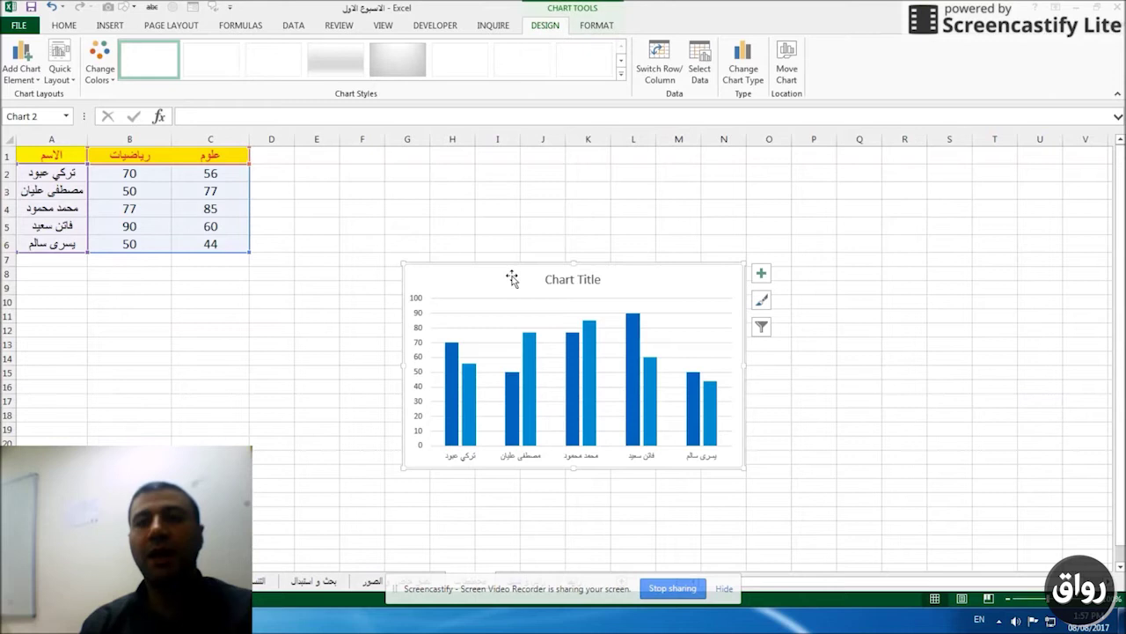
click(559, 279)
double_click(560, 279)
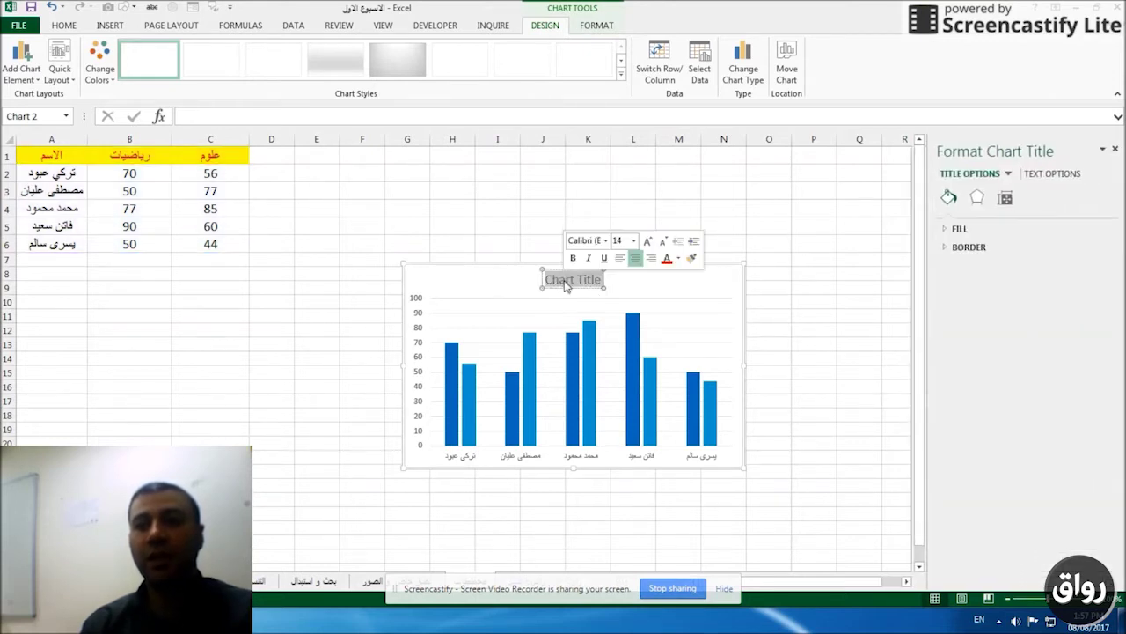
key(alt+shift)
text(علامة)
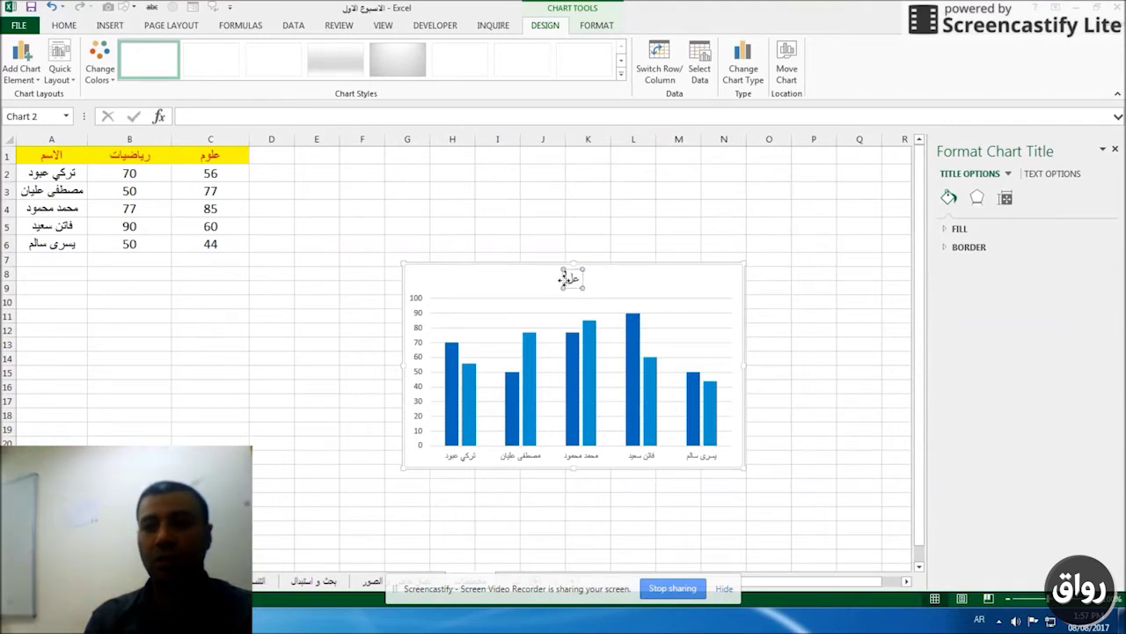
key(BackSpace)
key(BackSpace)
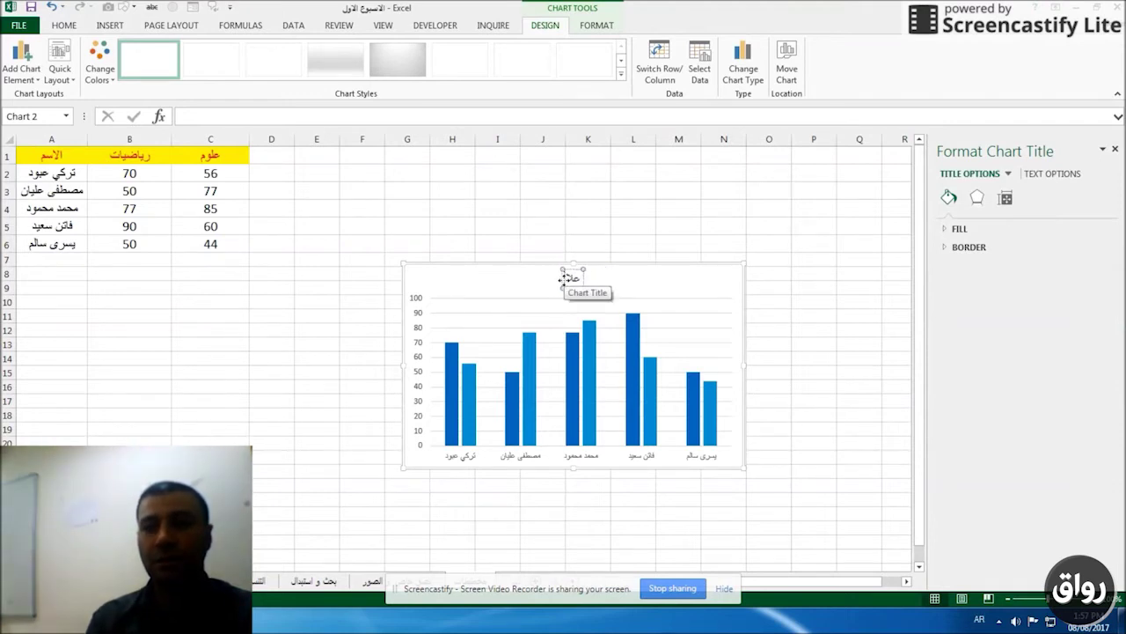
text(مات الطلاب)
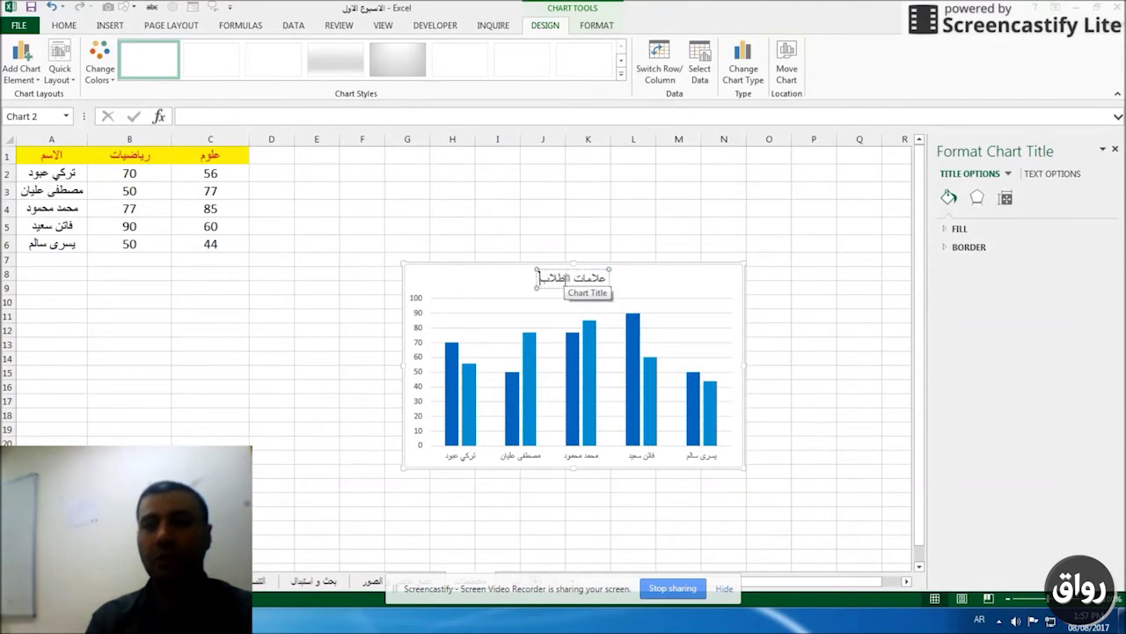
click(648, 283)
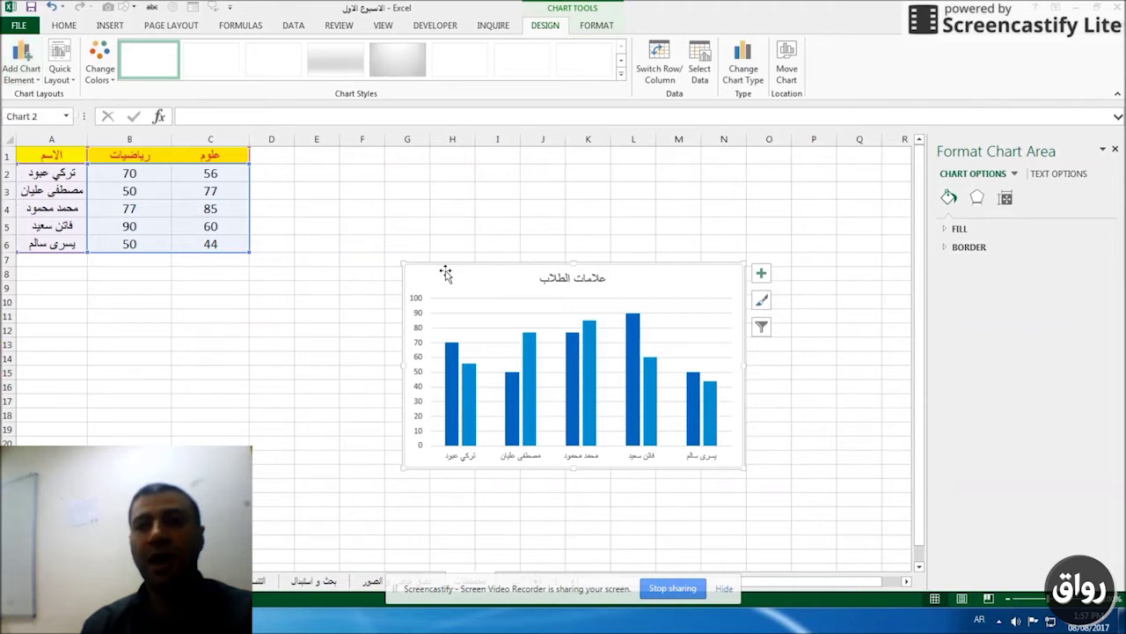
Place the chart legend for رياضيات and علوم on the left side.
click(33, 81)
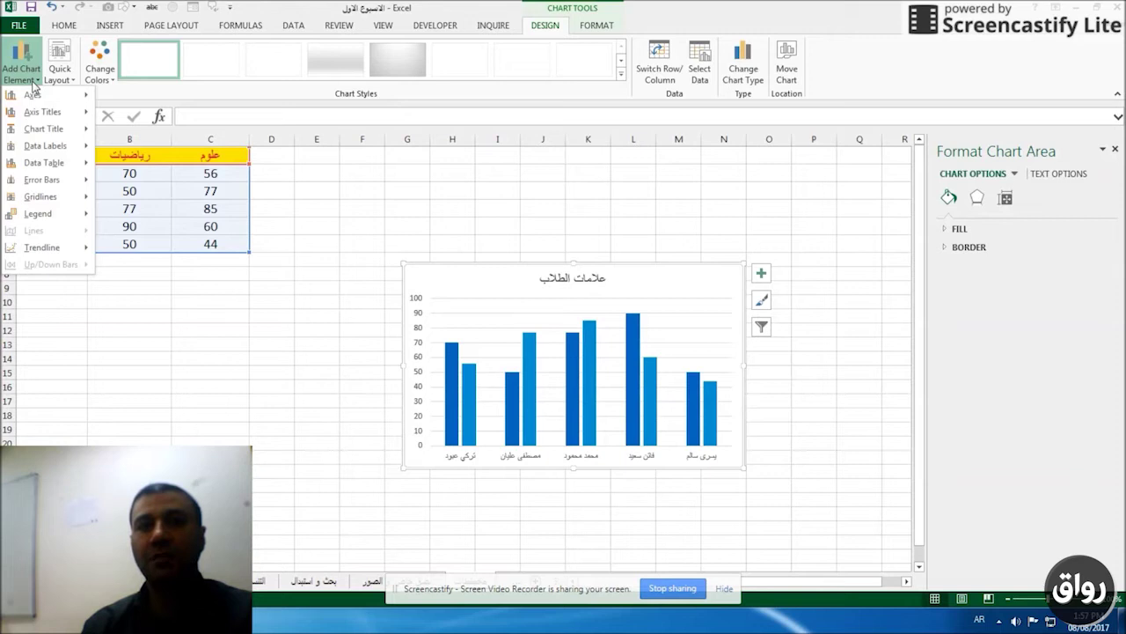
mouse_move(54, 218)
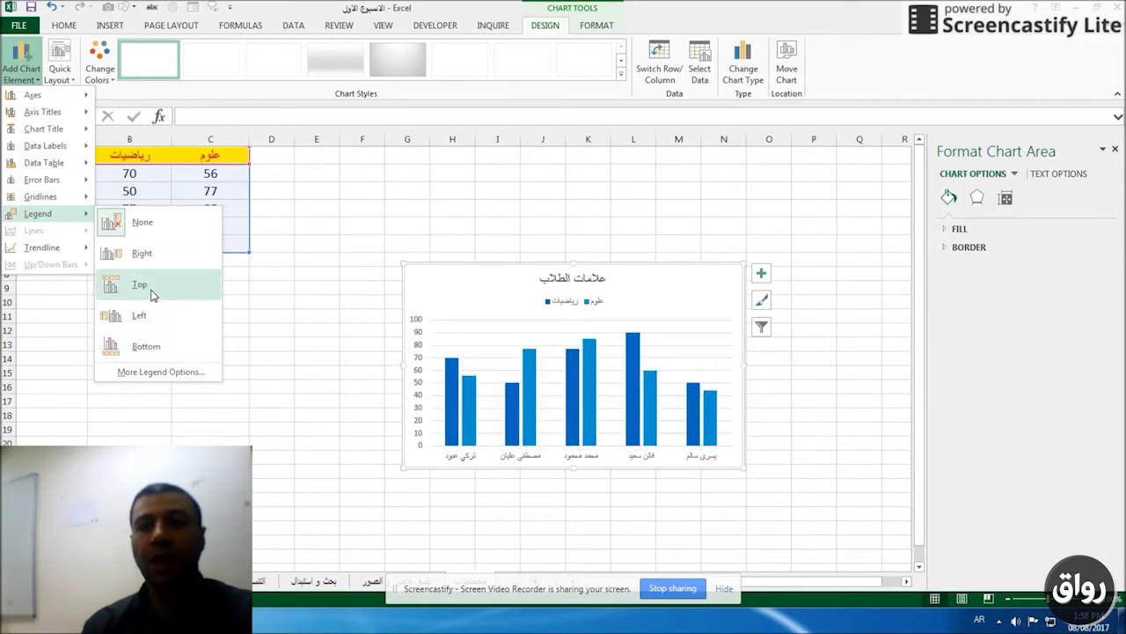
click(154, 317)
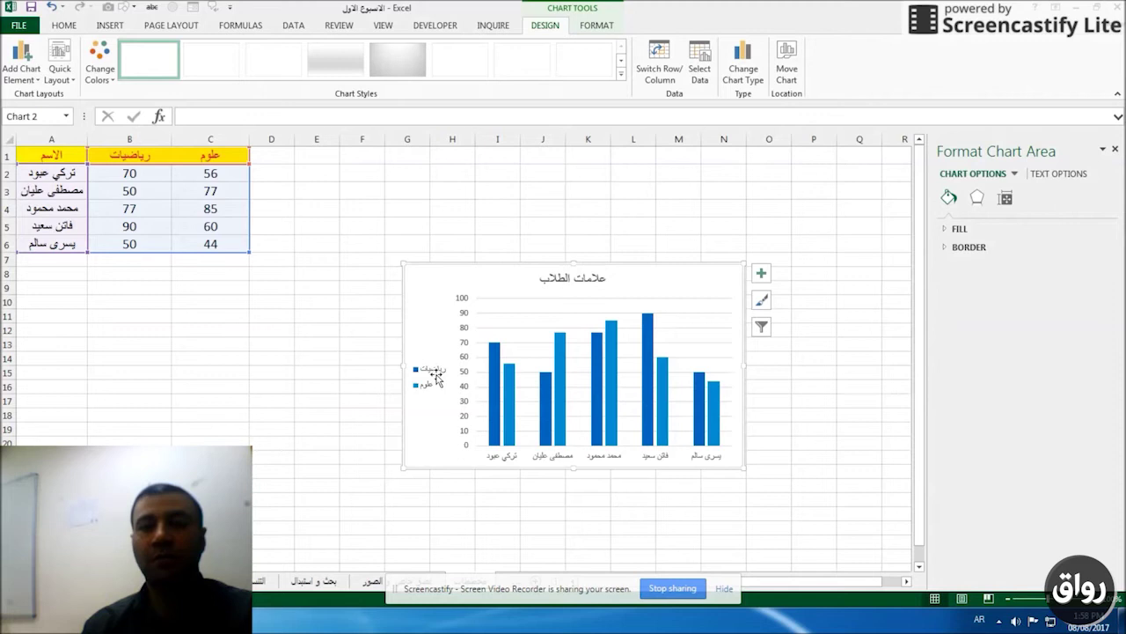
click(22, 79)
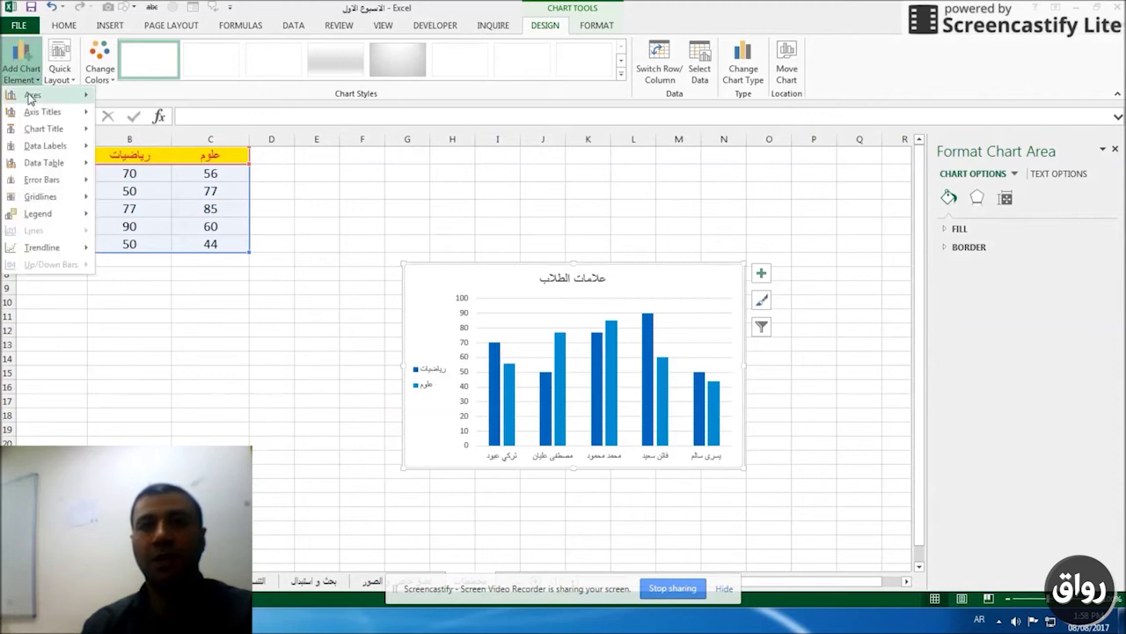
mouse_move(30, 99)
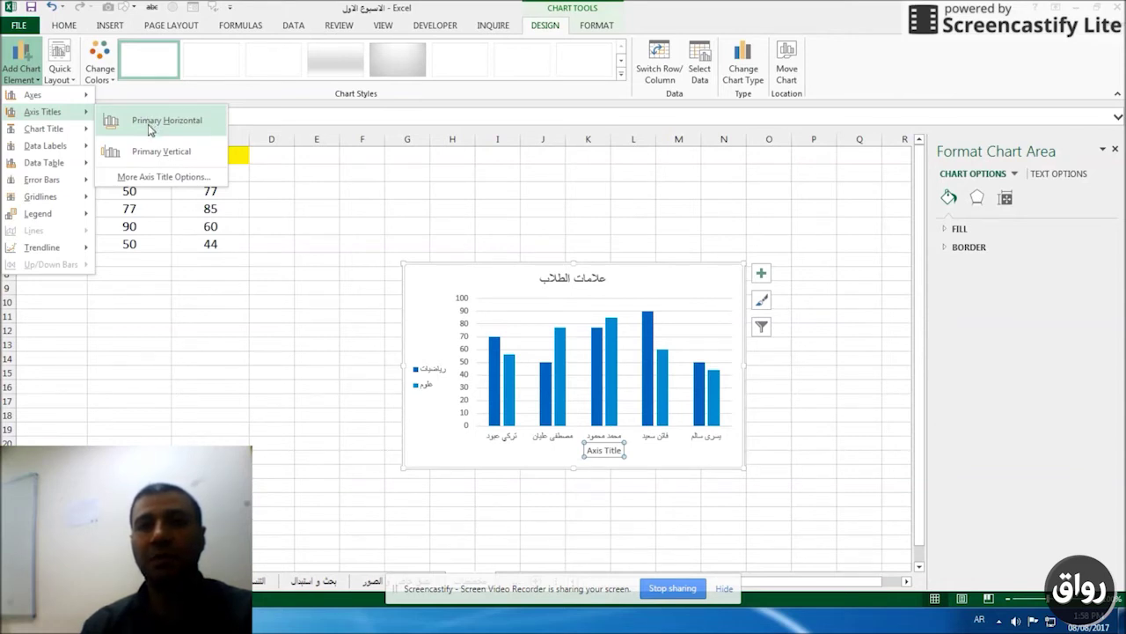
Add the primary horizontal axis title اسماء الطلاب.
click(150, 129)
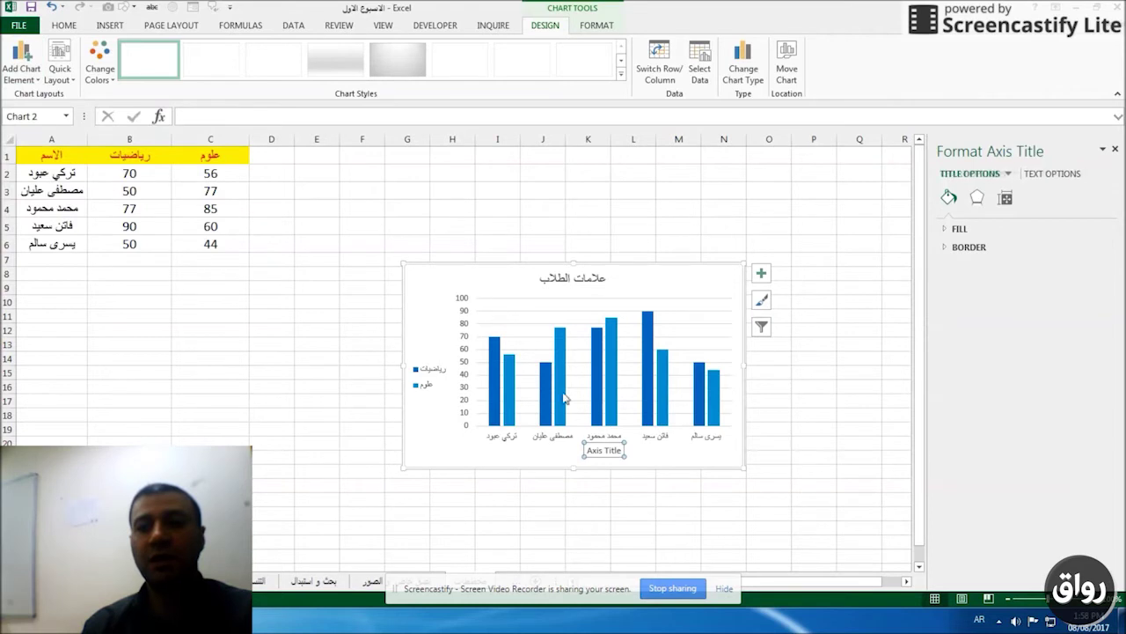
triple_click(607, 449)
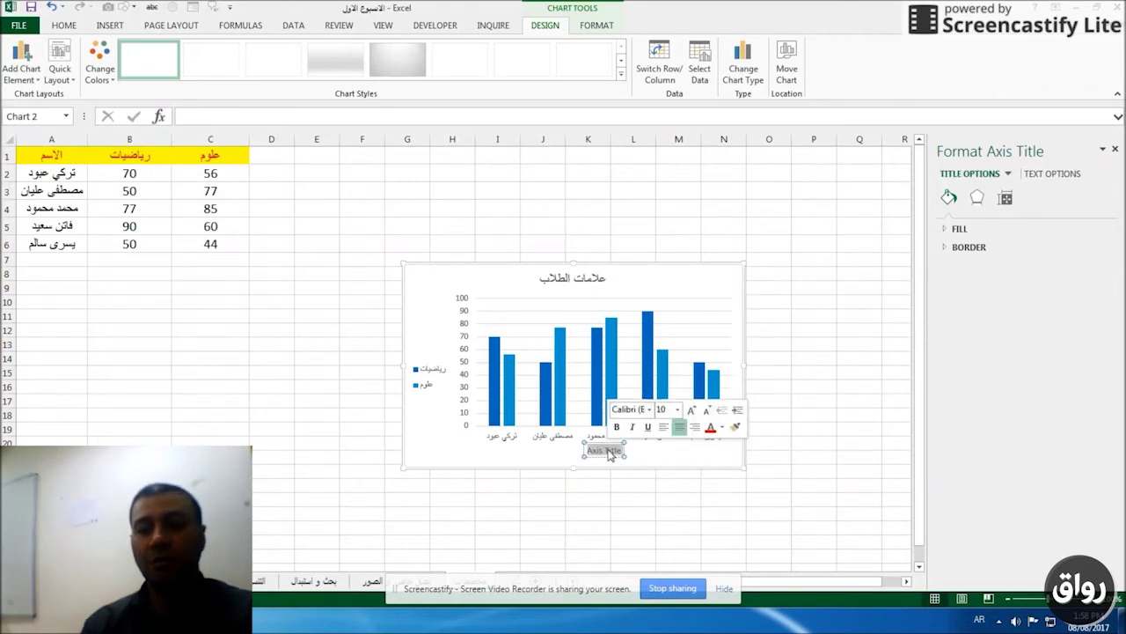
key(BackSpace)
key(alt+shift)
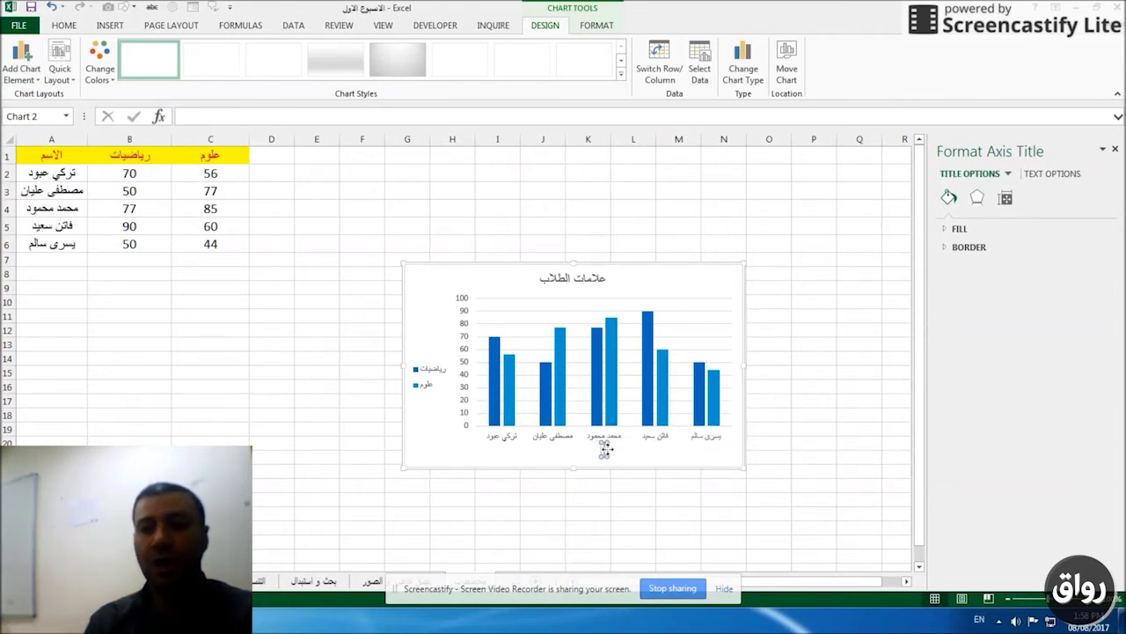
key(alt+shift)
text(اسماء الطل)
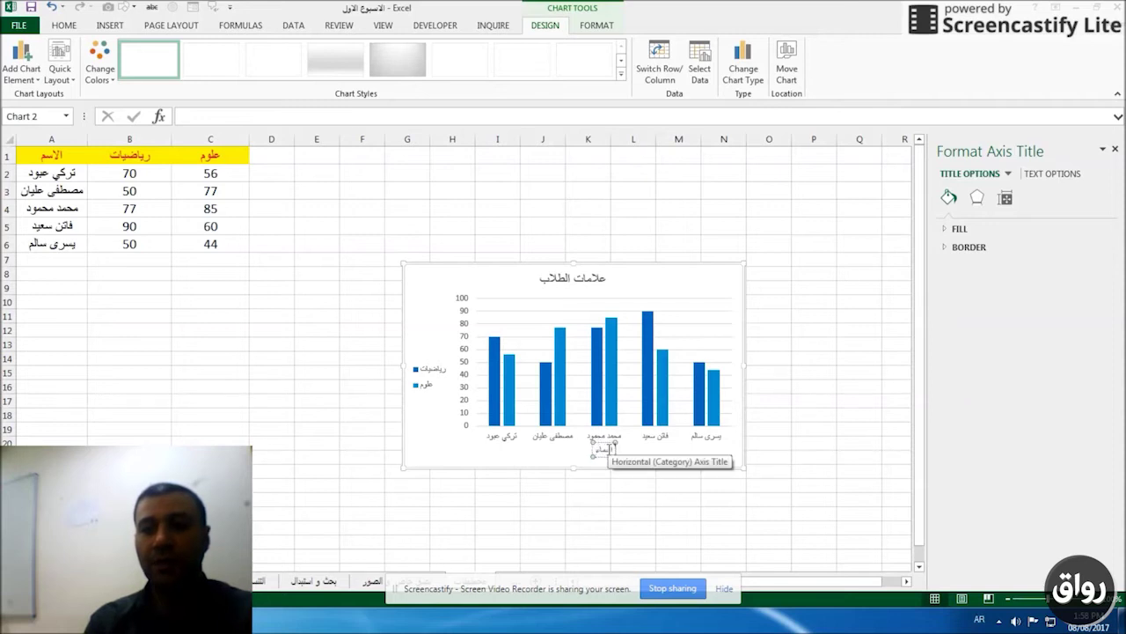
text(اب)
key(Return)
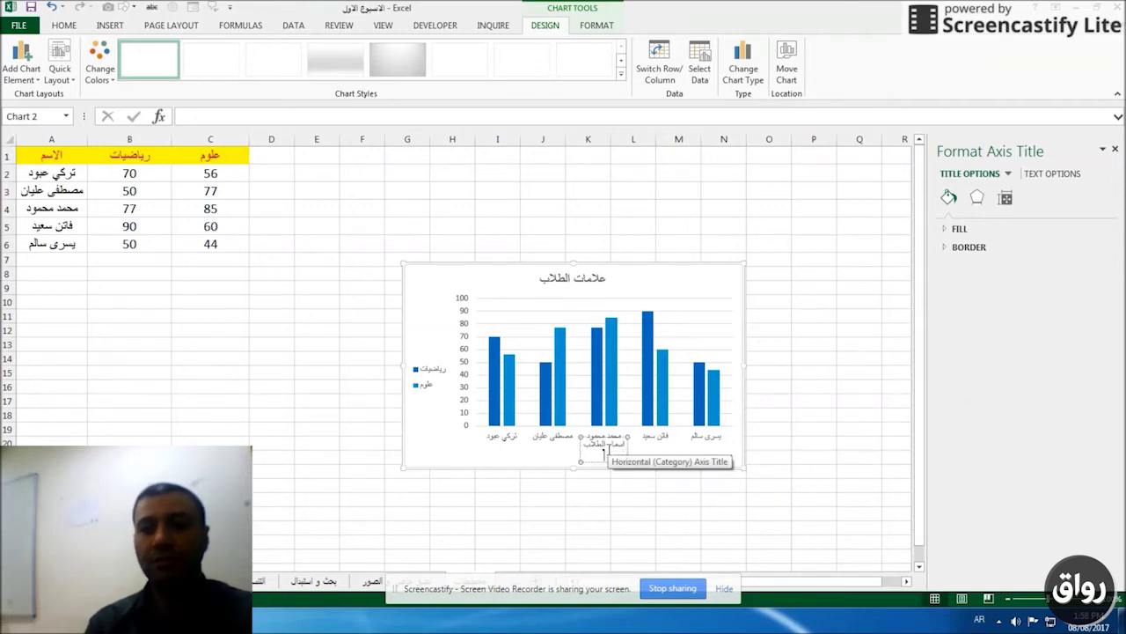
click(431, 430)
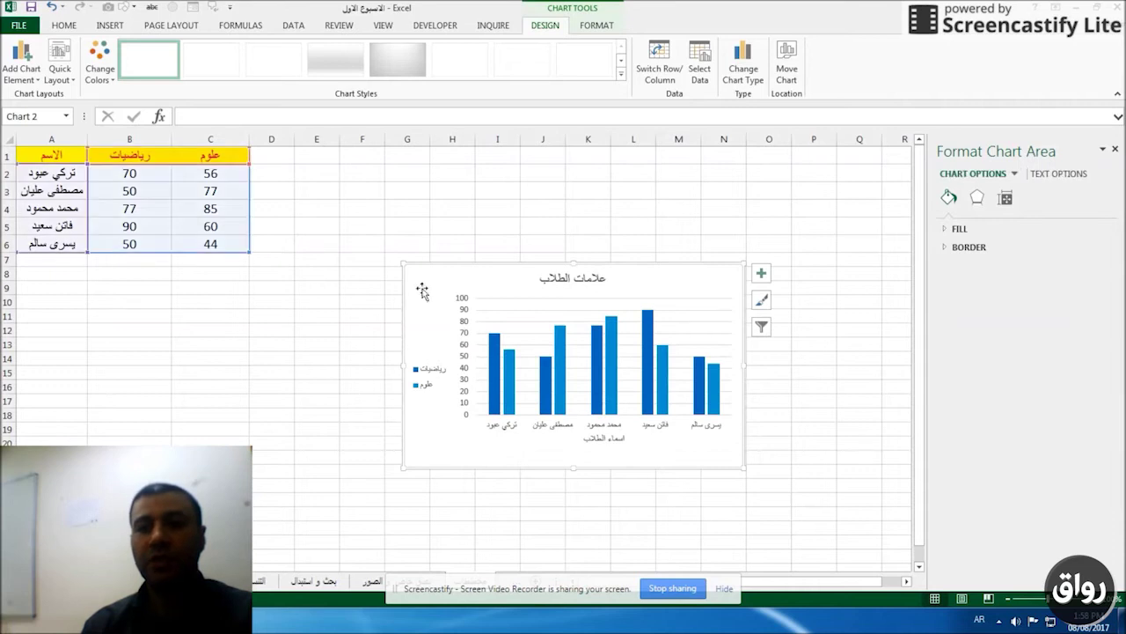
Add the primary vertical axis title درجات الطلاب.
click(28, 68)
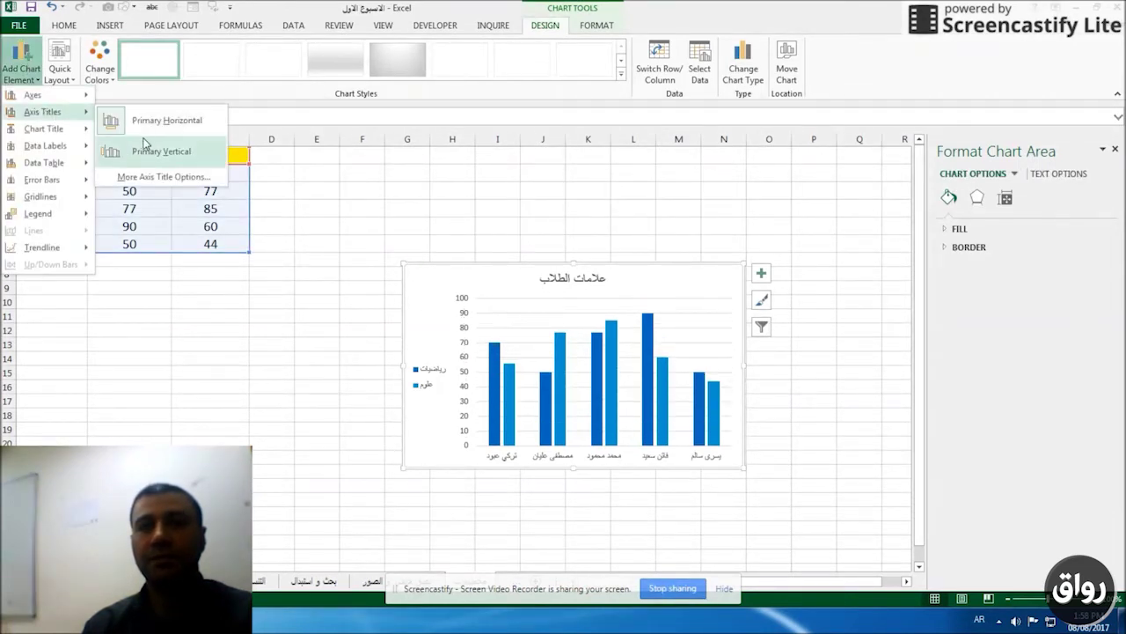
click(147, 152)
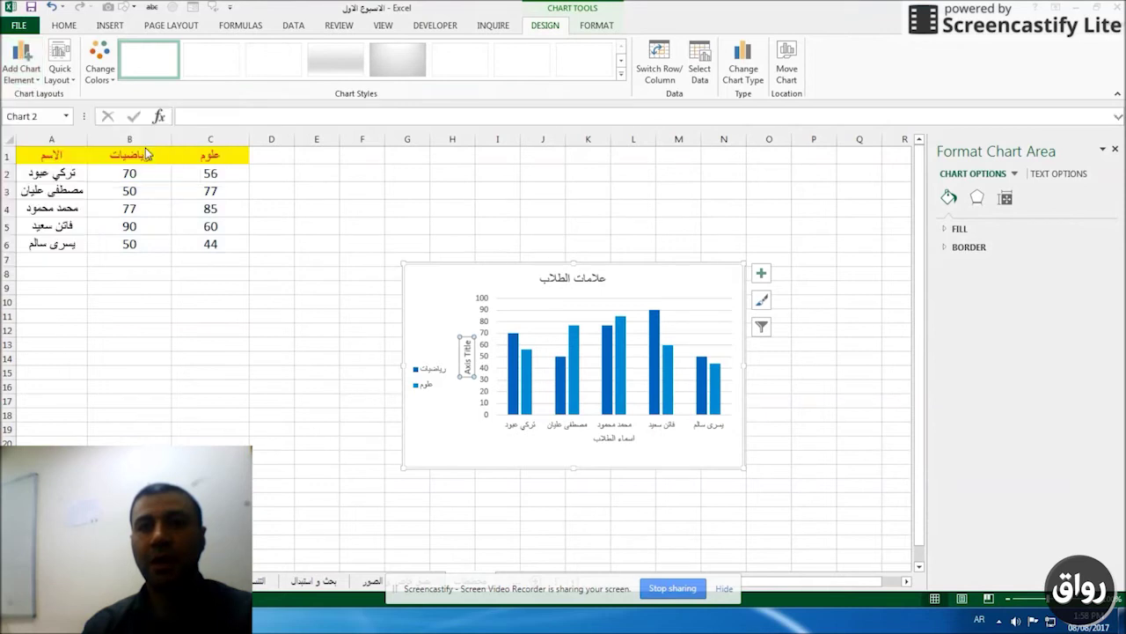
triple_click(471, 366)
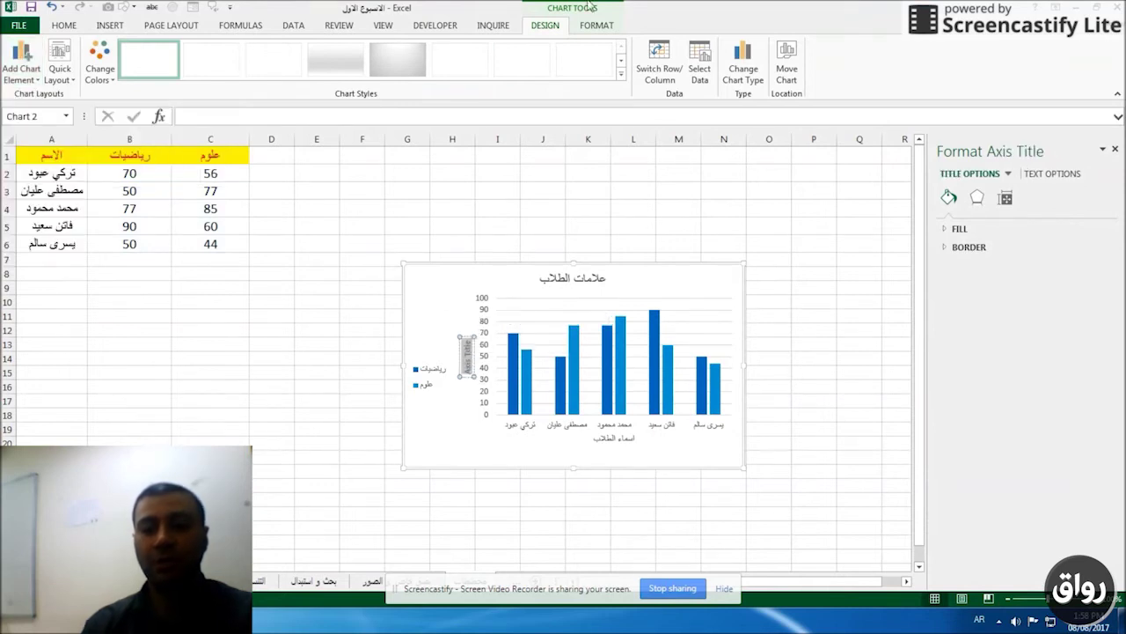
text(درجات الط)
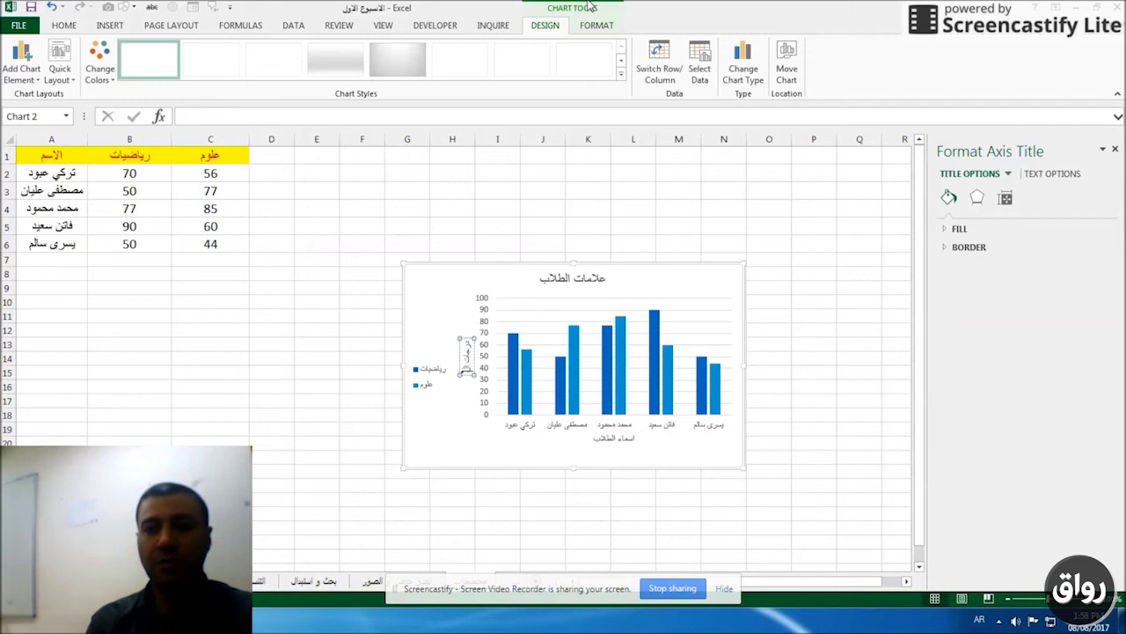
text(لاب)
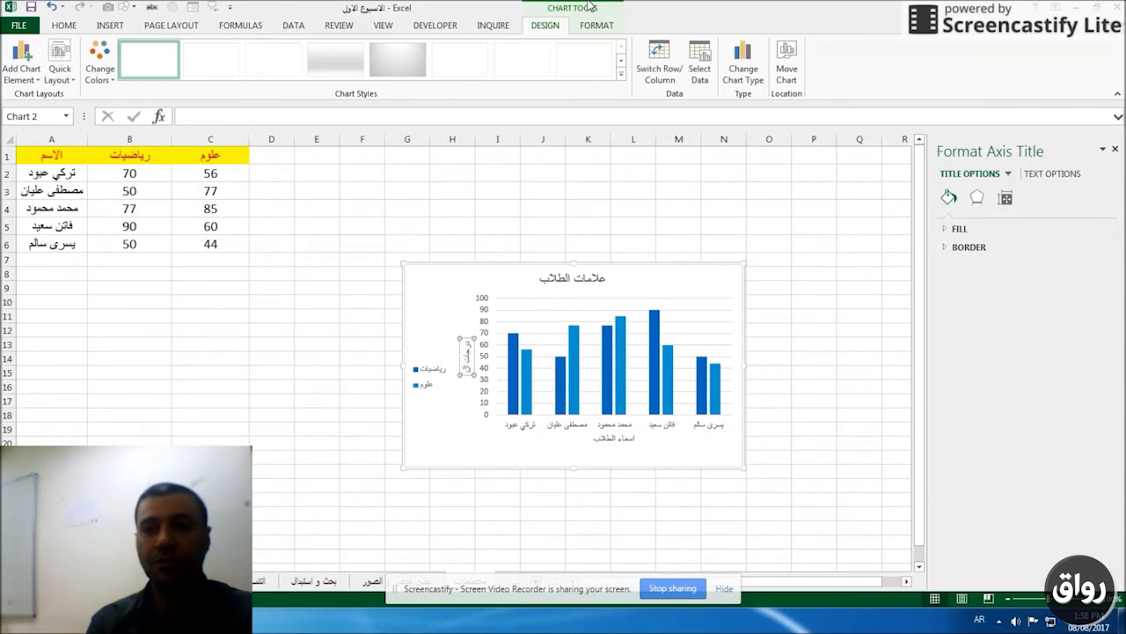
text(طلاب)
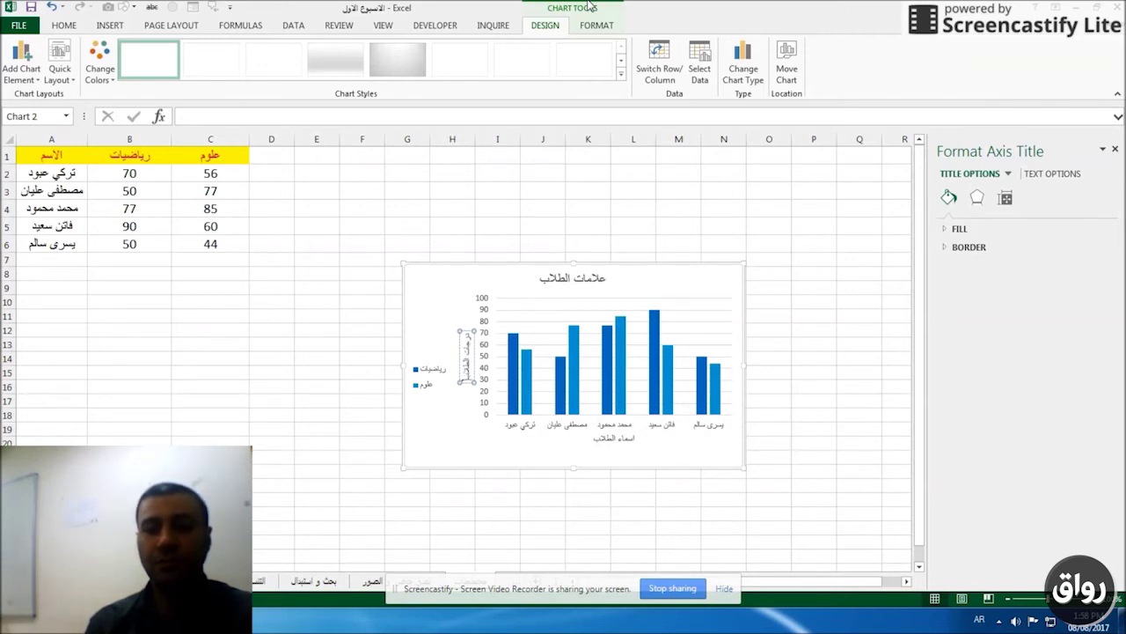
click(438, 284)
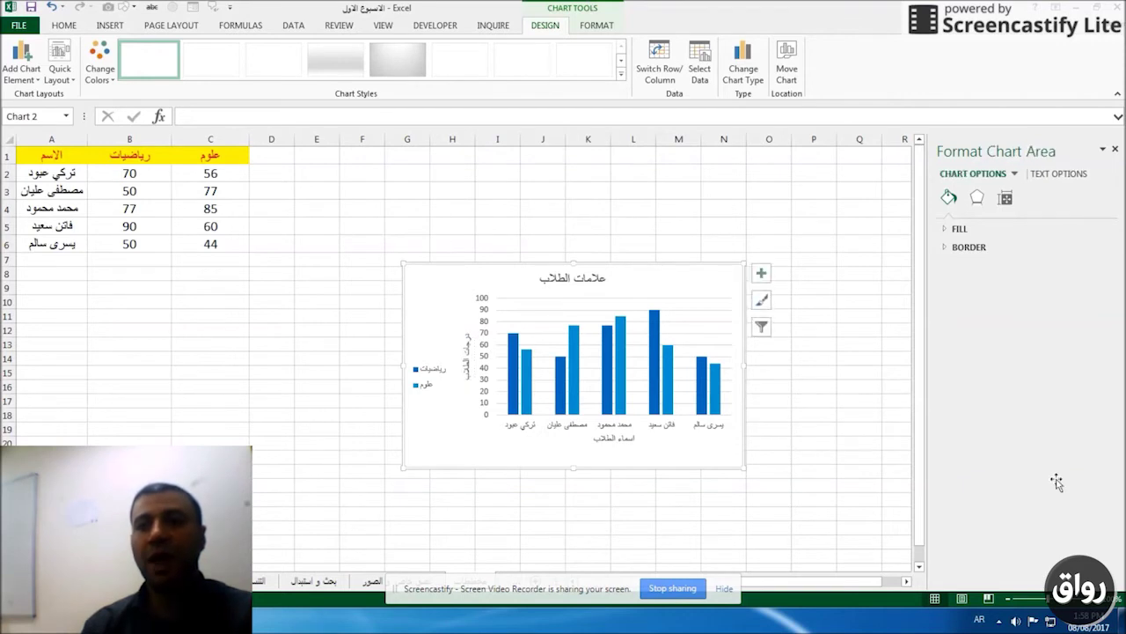
Give the علوم series a solid red fill.
click(623, 341)
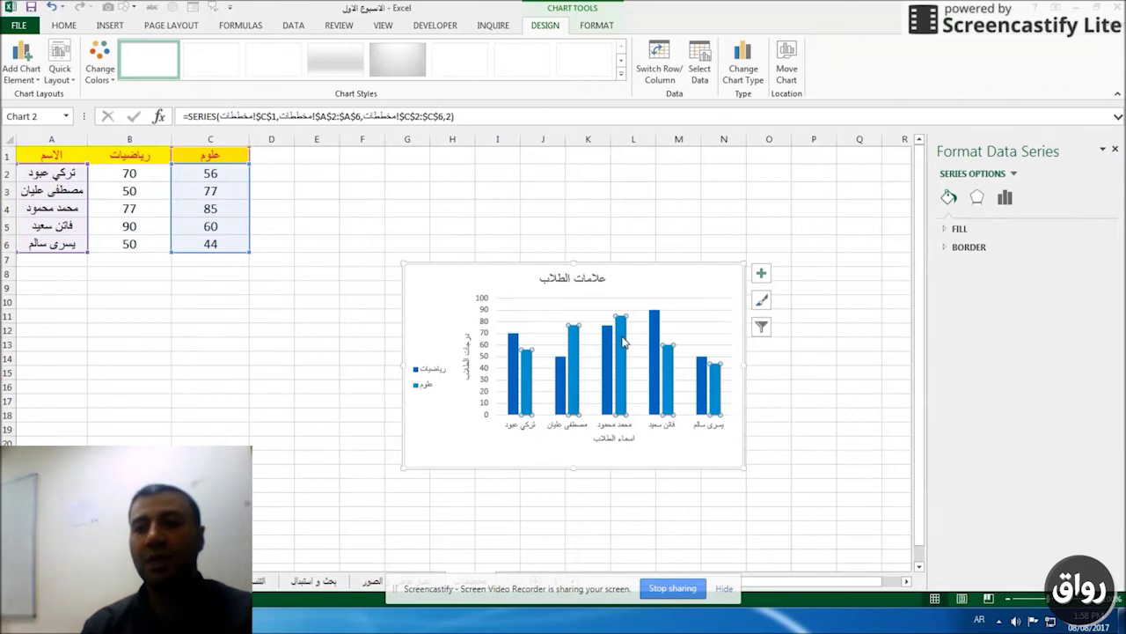
right_click(623, 342)
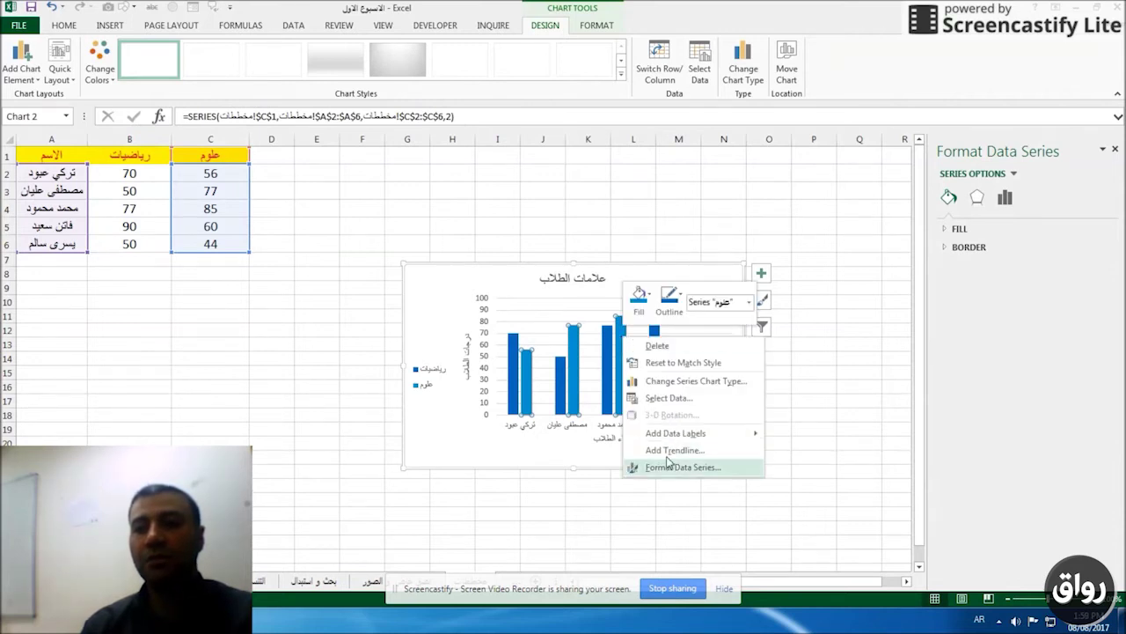
click(668, 467)
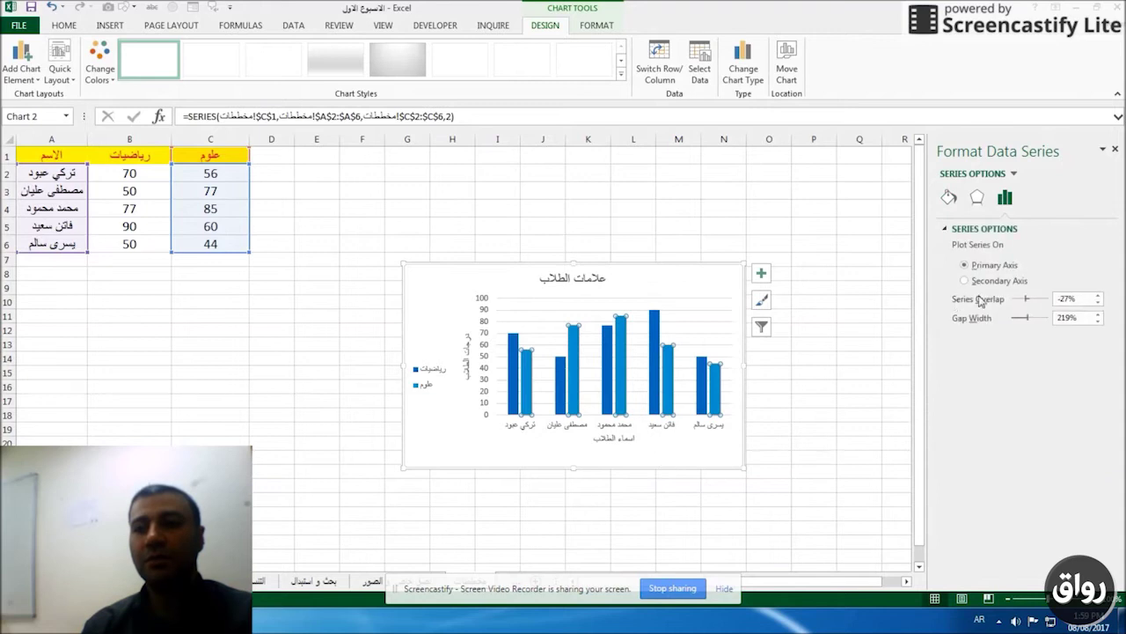
click(949, 197)
click(959, 228)
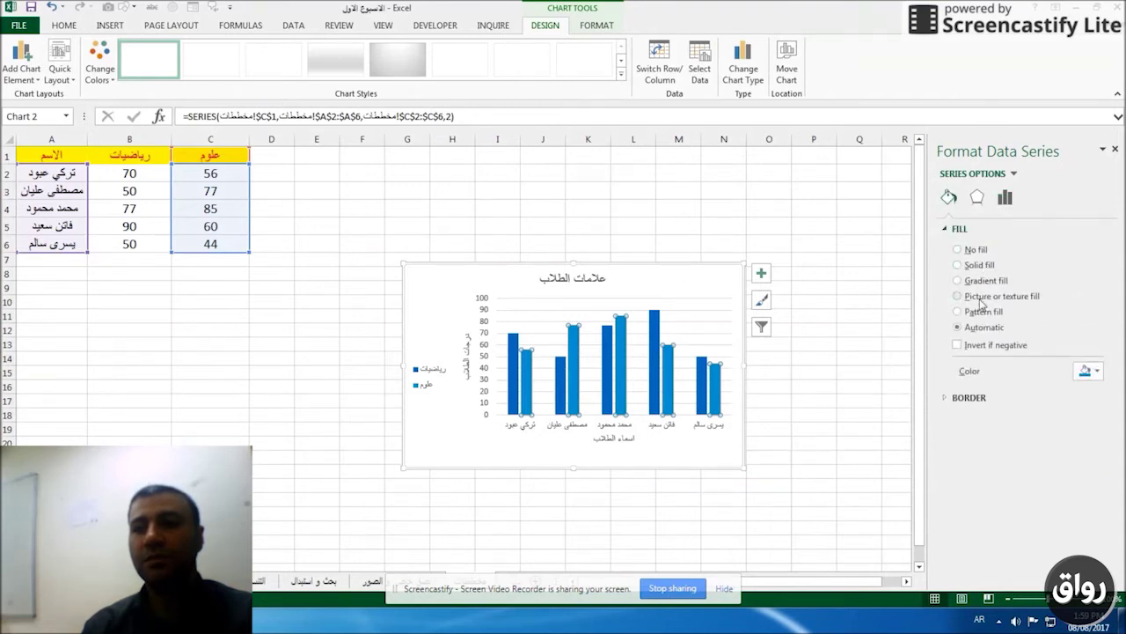
click(1091, 373)
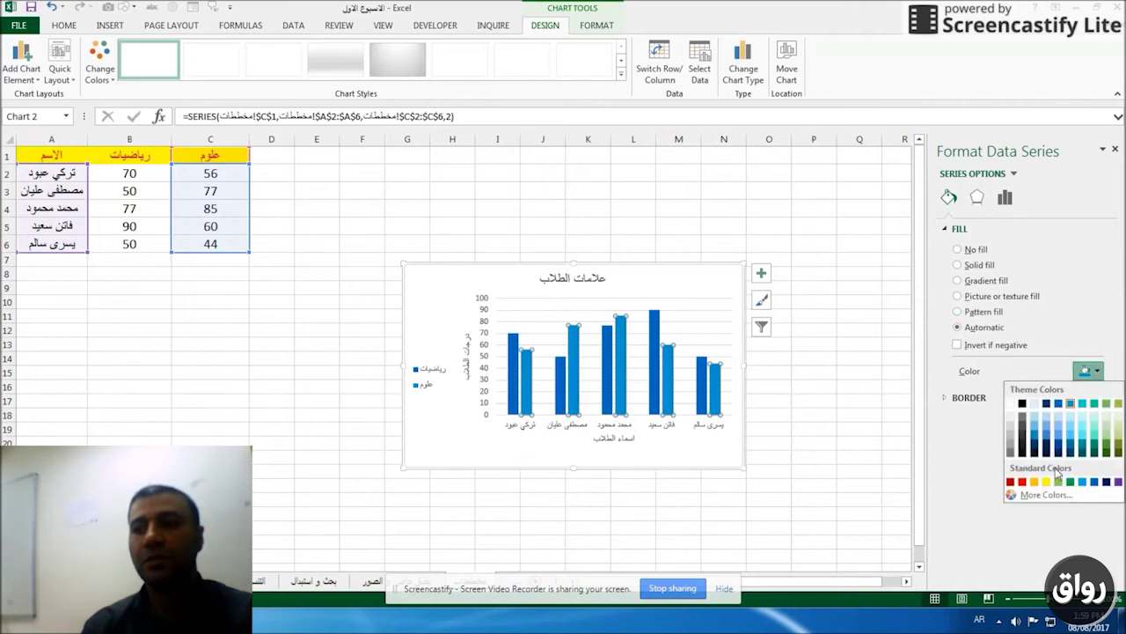
click(1022, 481)
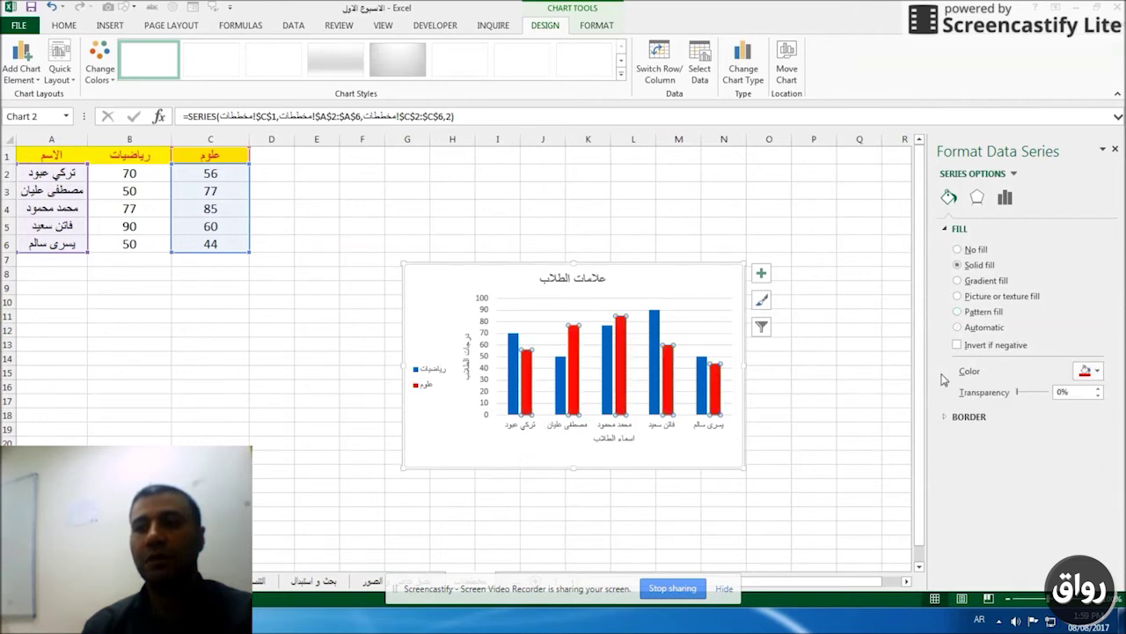
click(858, 231)
Give the رياضيات series a solid yellow fill.
click(655, 330)
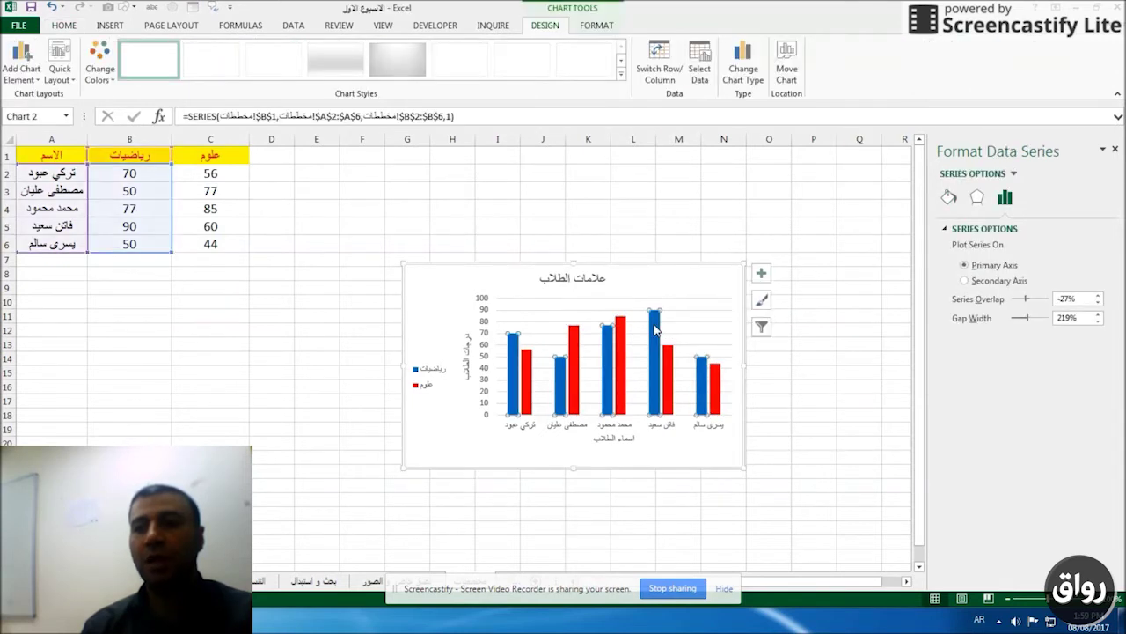
click(949, 198)
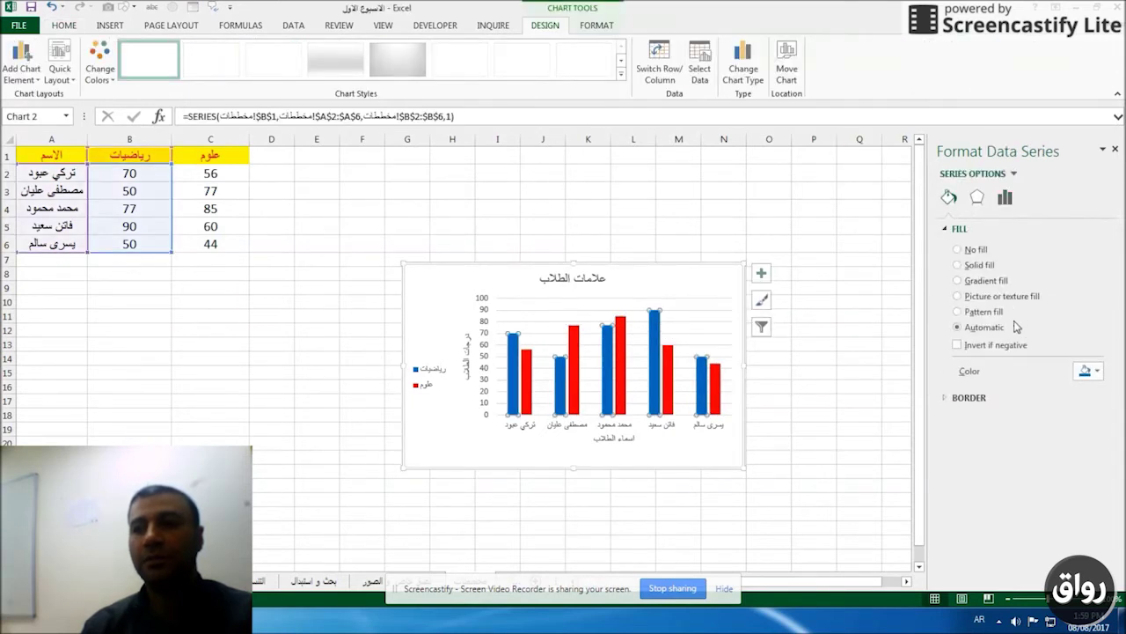
click(1088, 370)
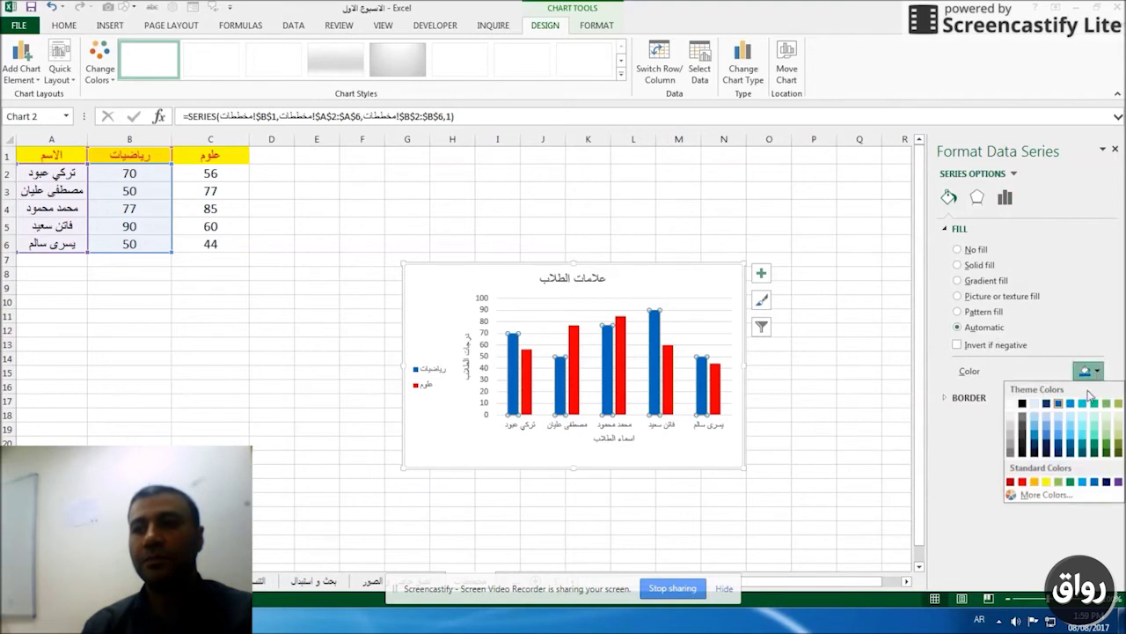
click(1047, 481)
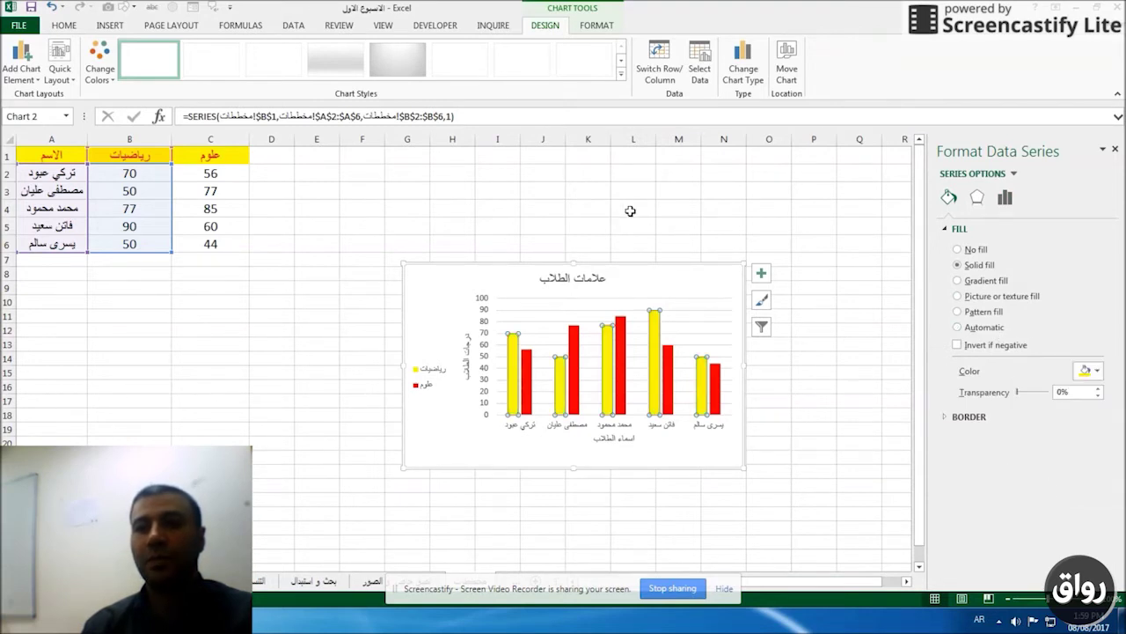
click(684, 280)
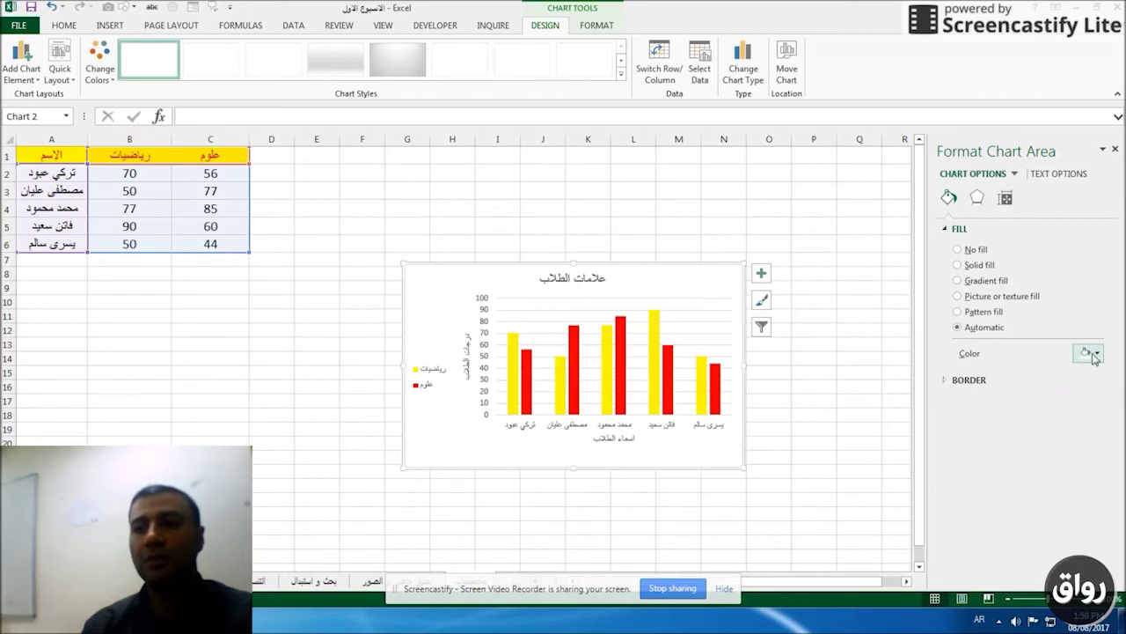
Fill the whole chart area background with blue.
click(1093, 354)
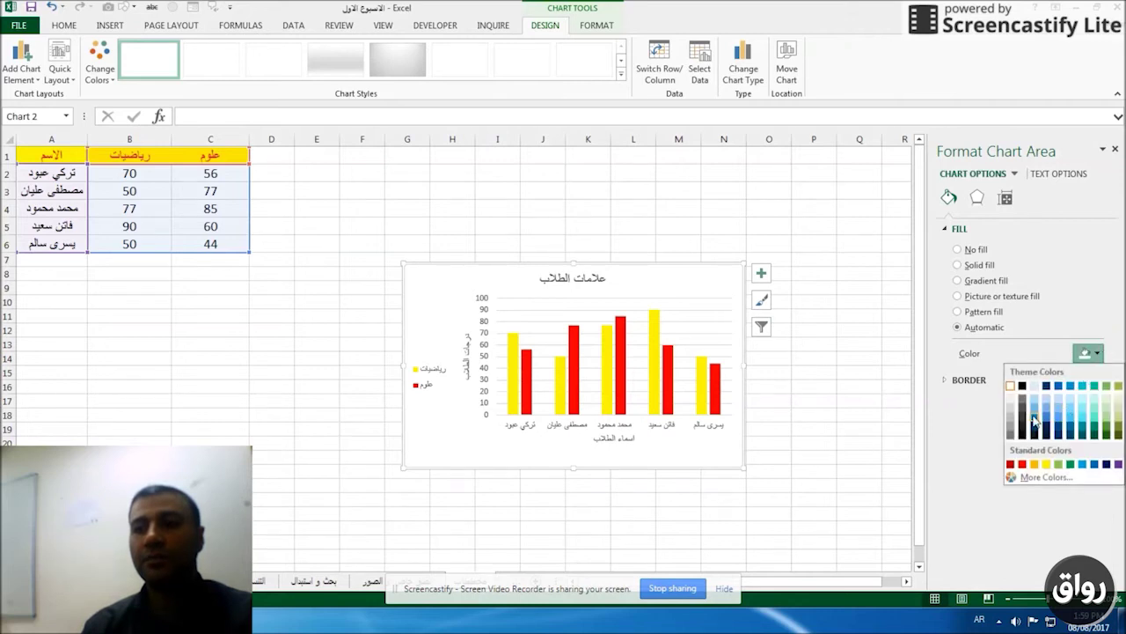
click(1059, 418)
click(542, 208)
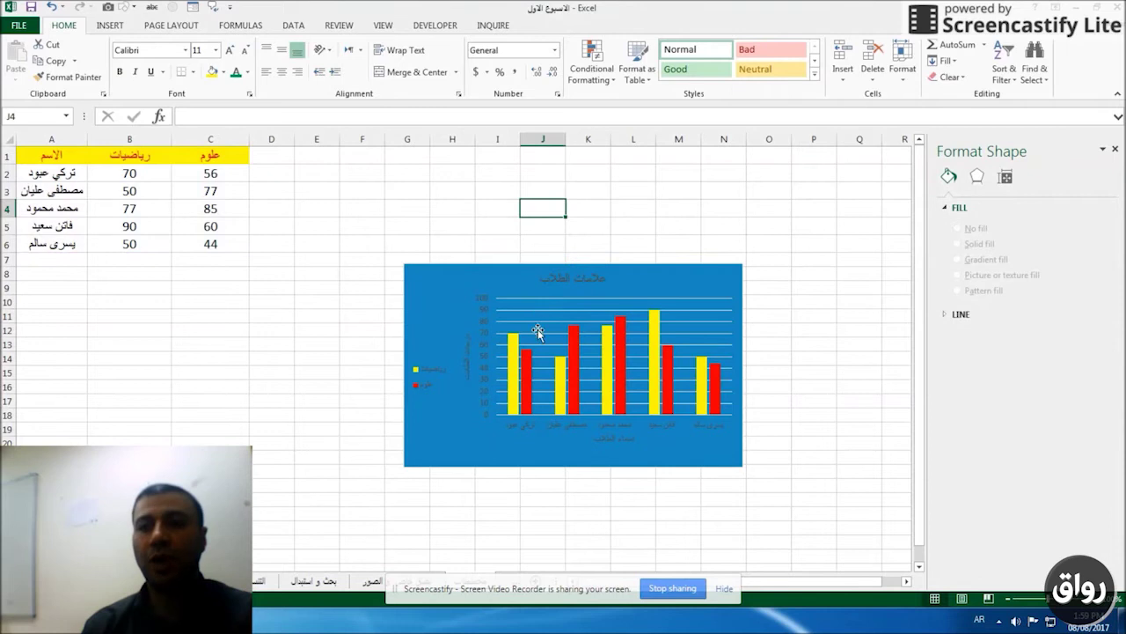
click(573, 356)
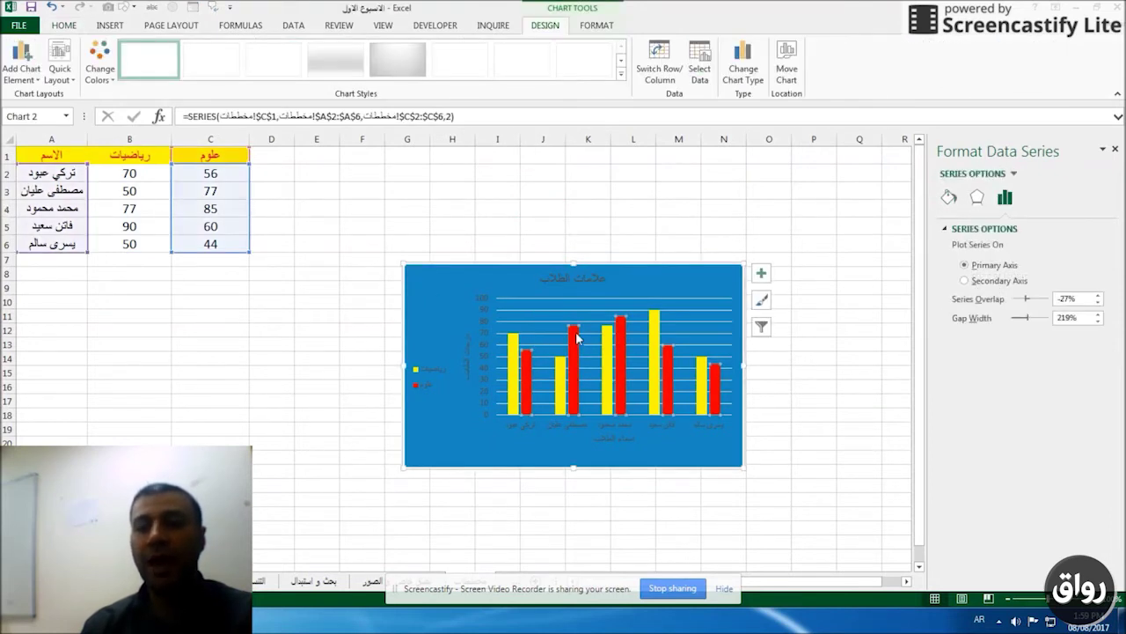
Add data labels at the inside end of each column.
click(39, 74)
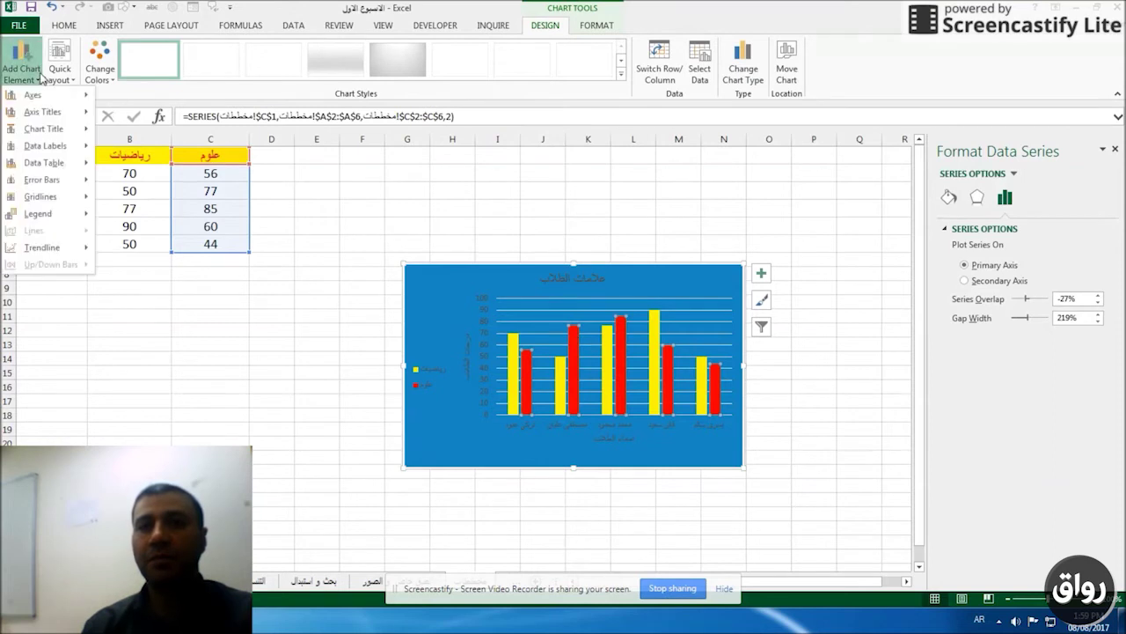
mouse_move(41, 167)
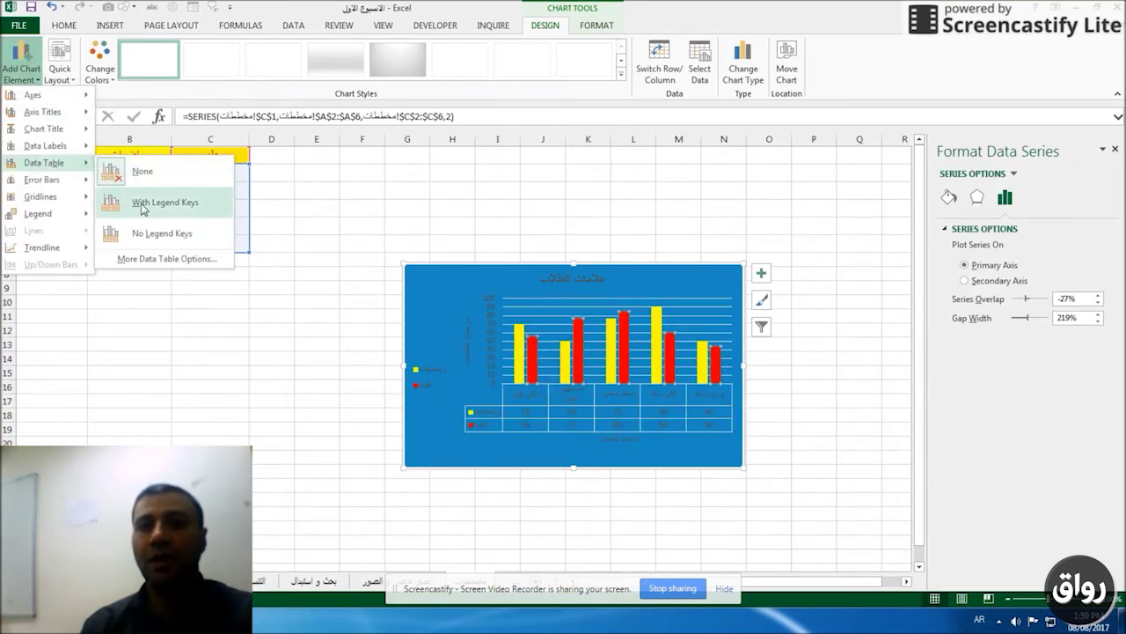
mouse_move(53, 145)
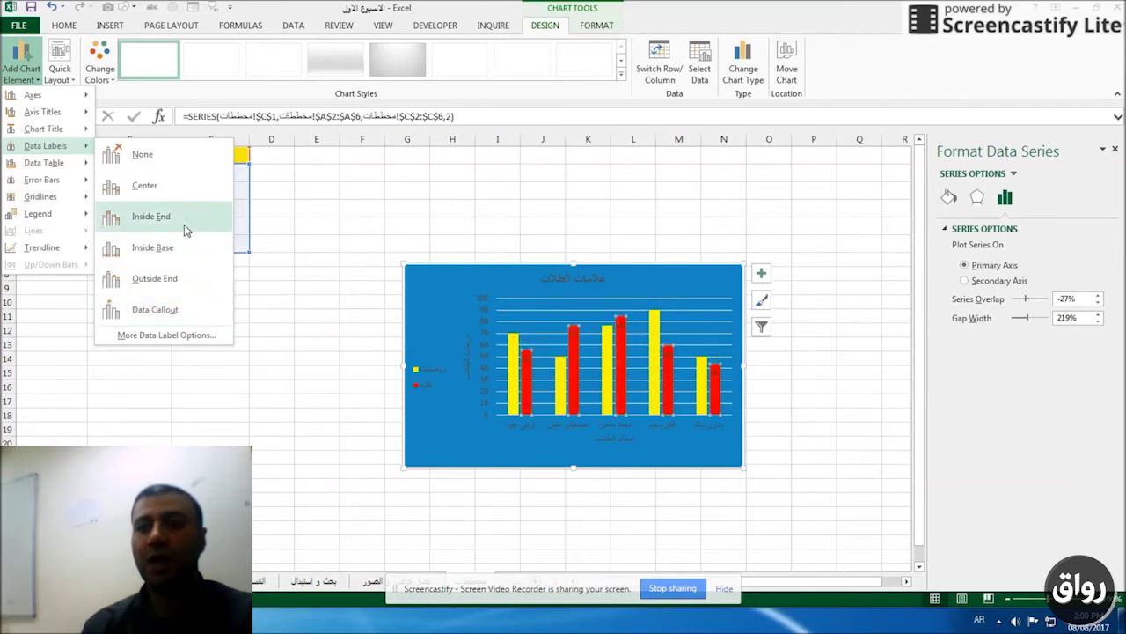
click(185, 230)
click(438, 433)
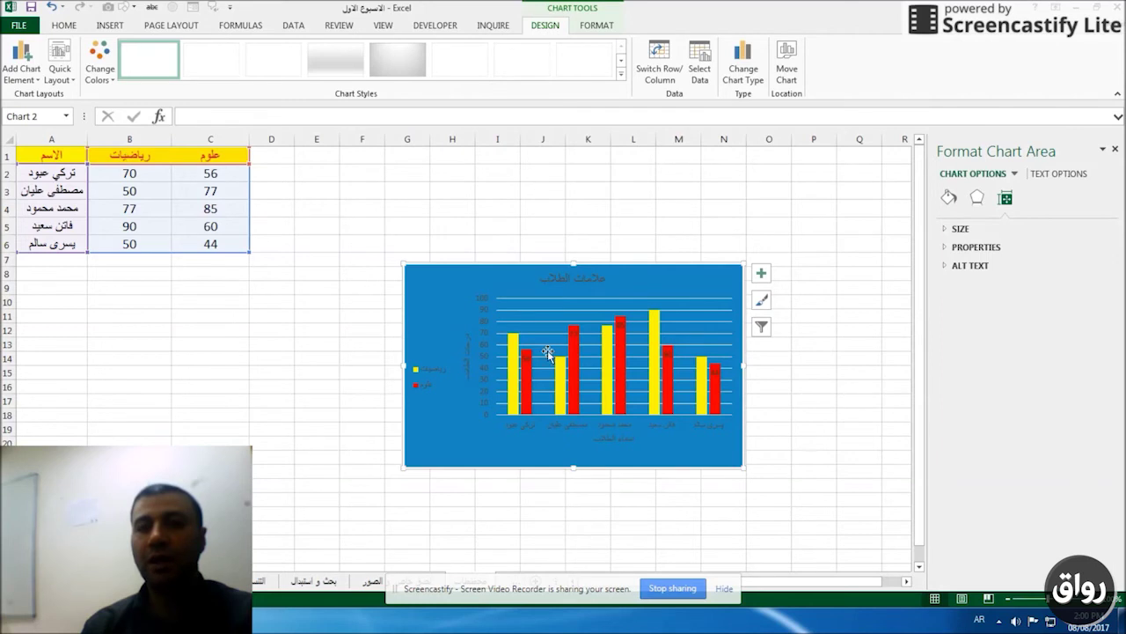
Add a data table with legend keys beneath the chart.
click(21, 64)
mouse_move(51, 165)
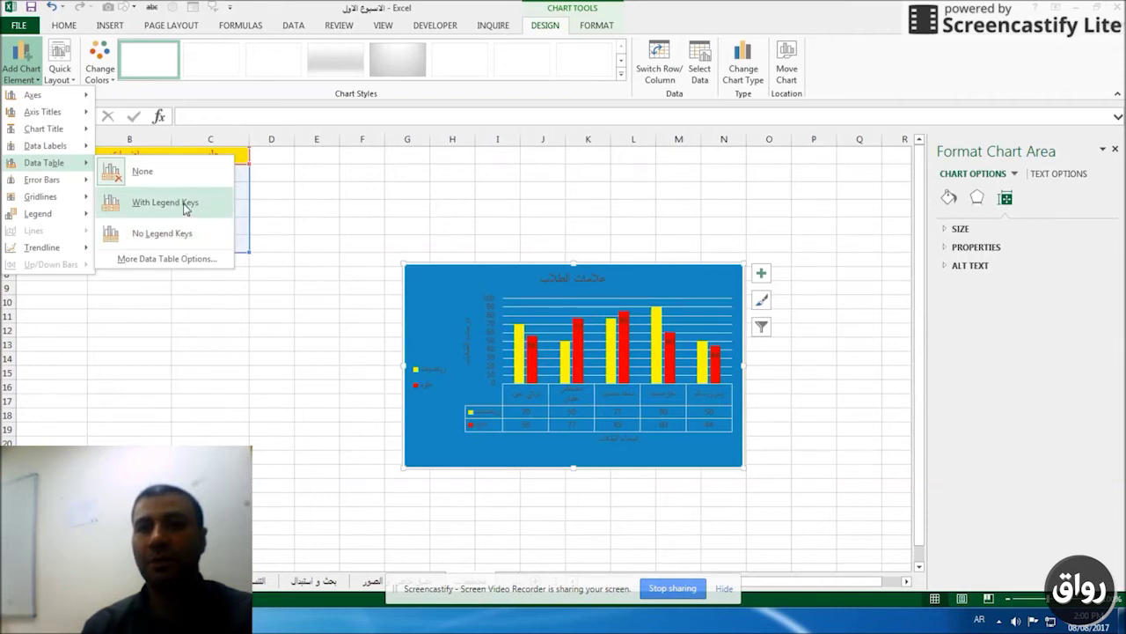
click(185, 209)
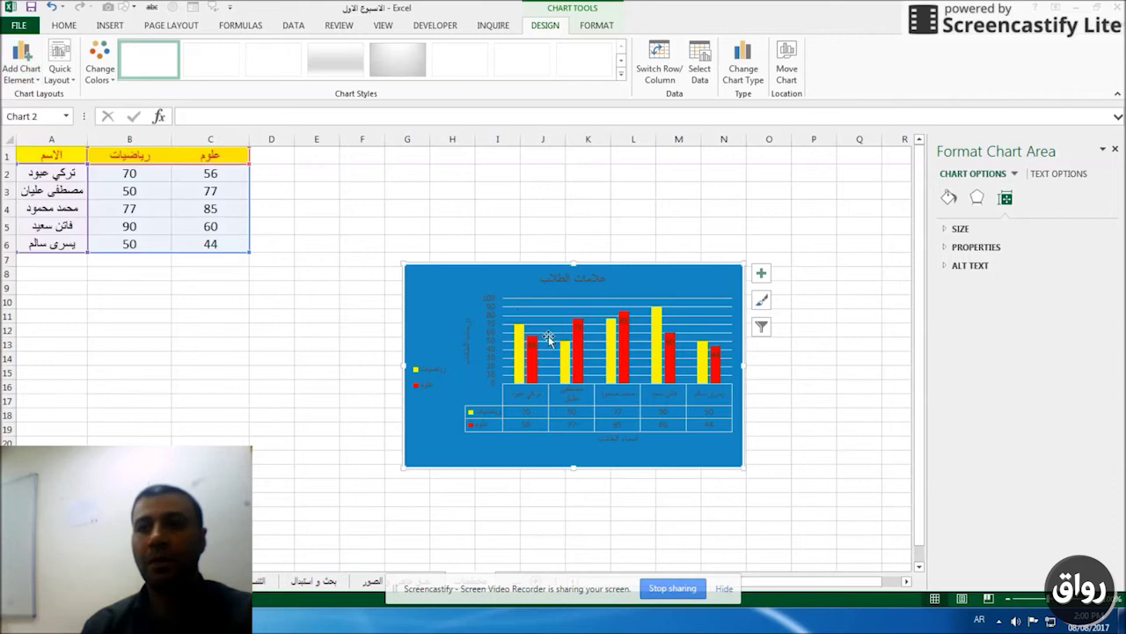
click(533, 227)
click(450, 287)
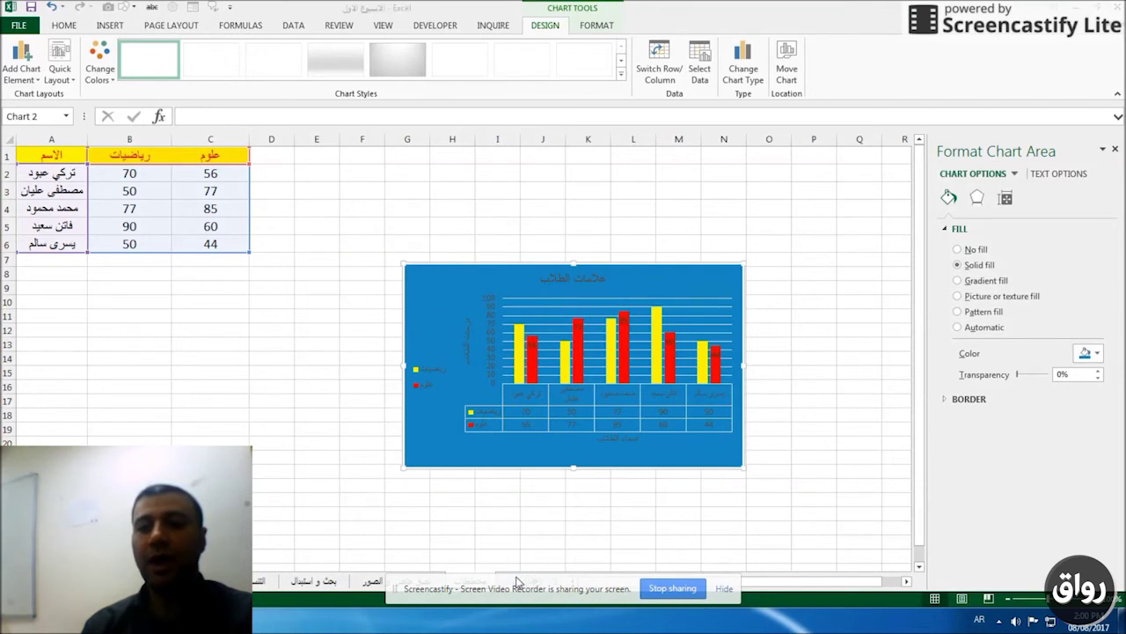
Switch to the employee salary sheet and close the formatting pane.
click(231, 387)
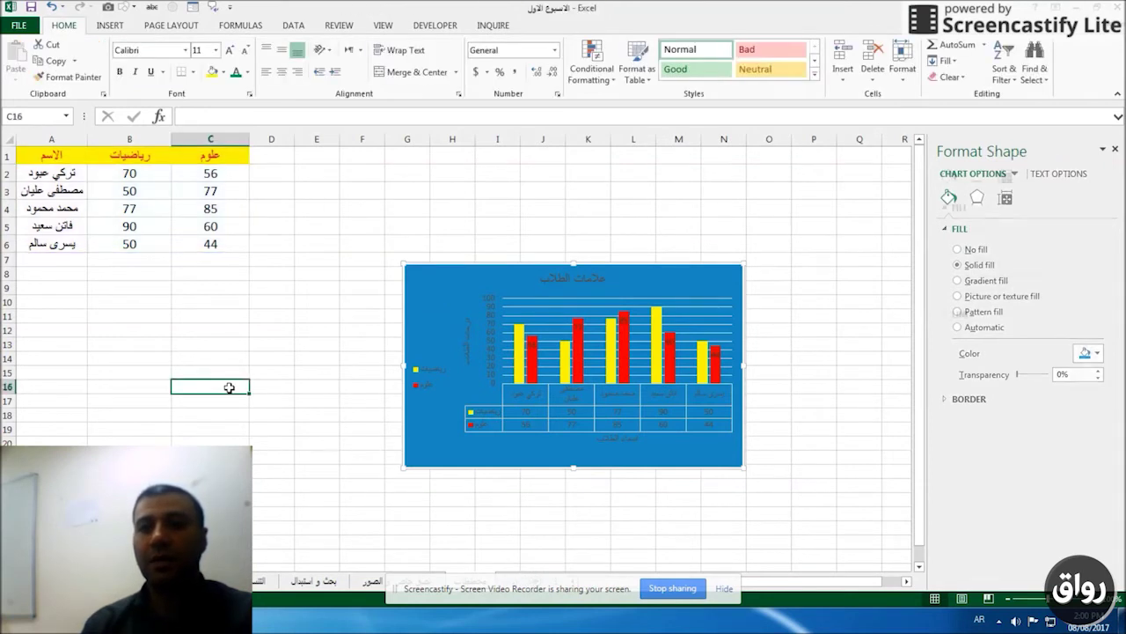
key(ctrl+Page_Down)
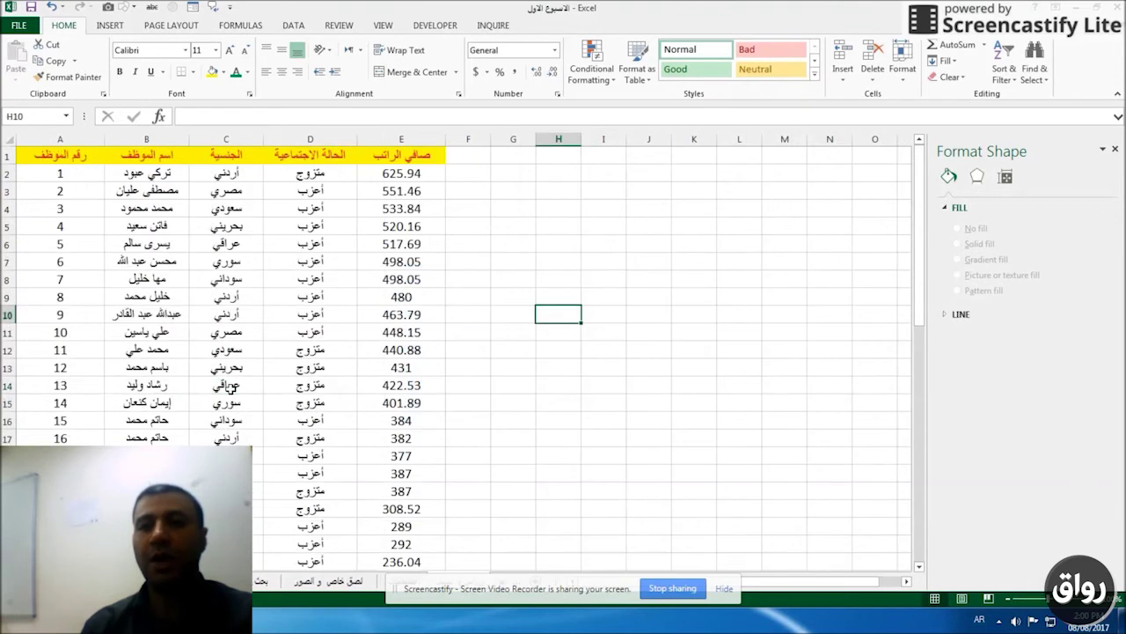
click(363, 319)
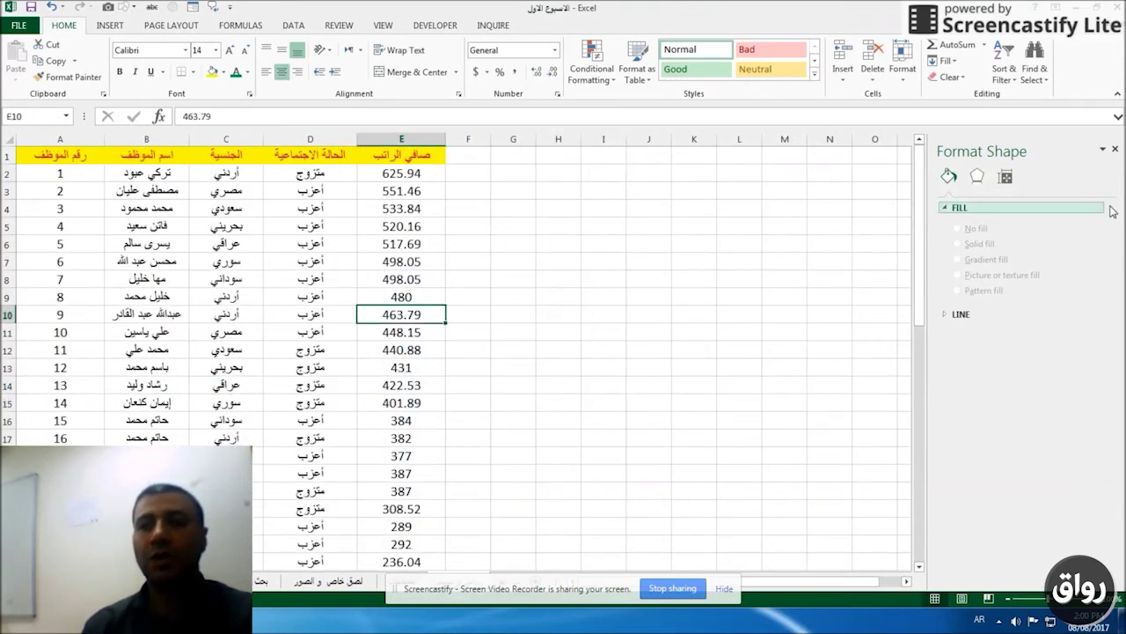
click(1114, 150)
click(412, 245)
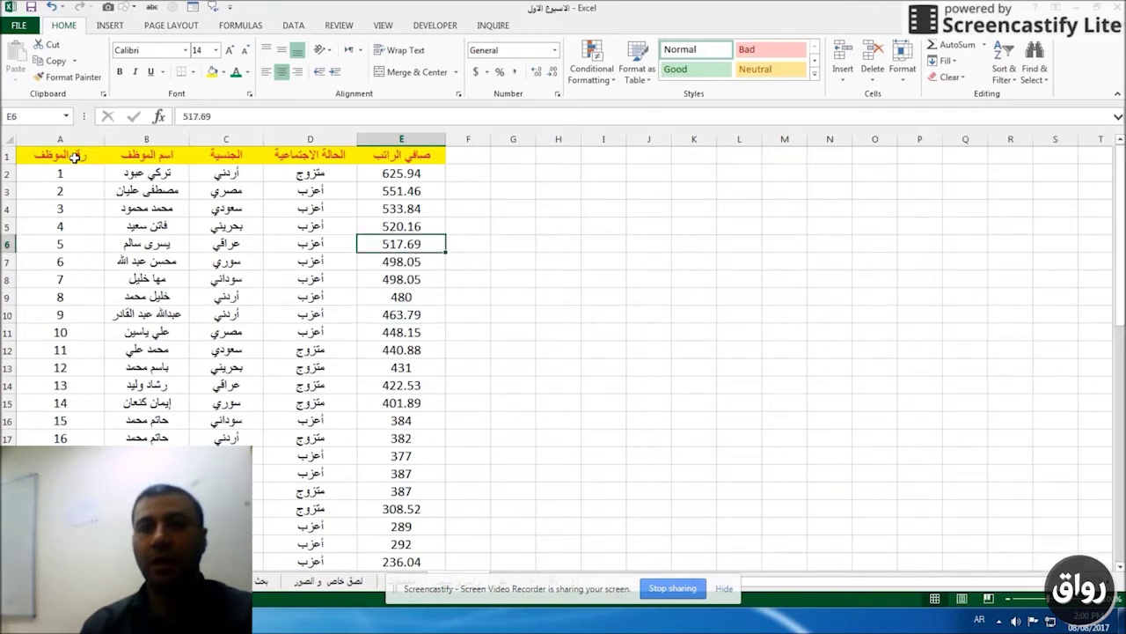
Apply the Chrysanthemum picture as the sheet background, then delete the background.
click(166, 26)
click(434, 209)
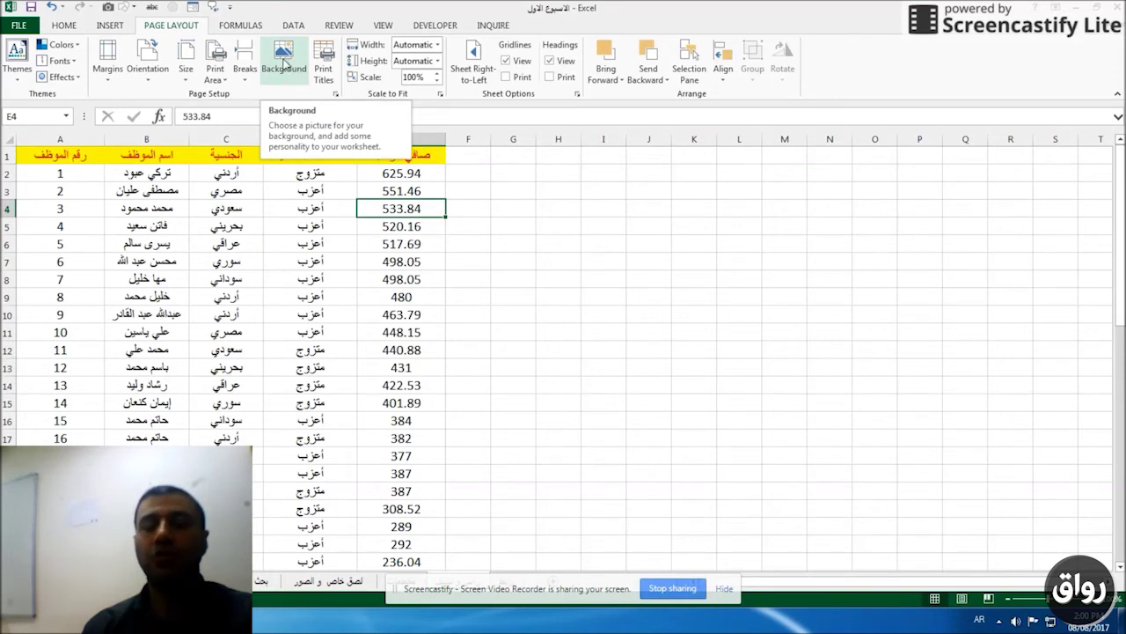
click(284, 58)
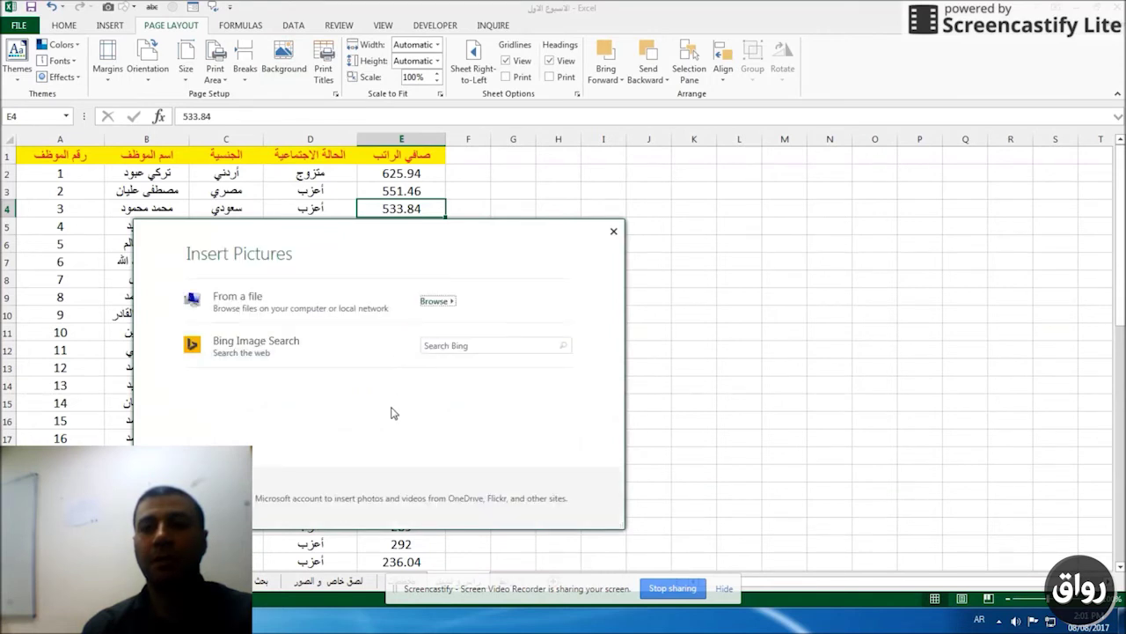
click(269, 309)
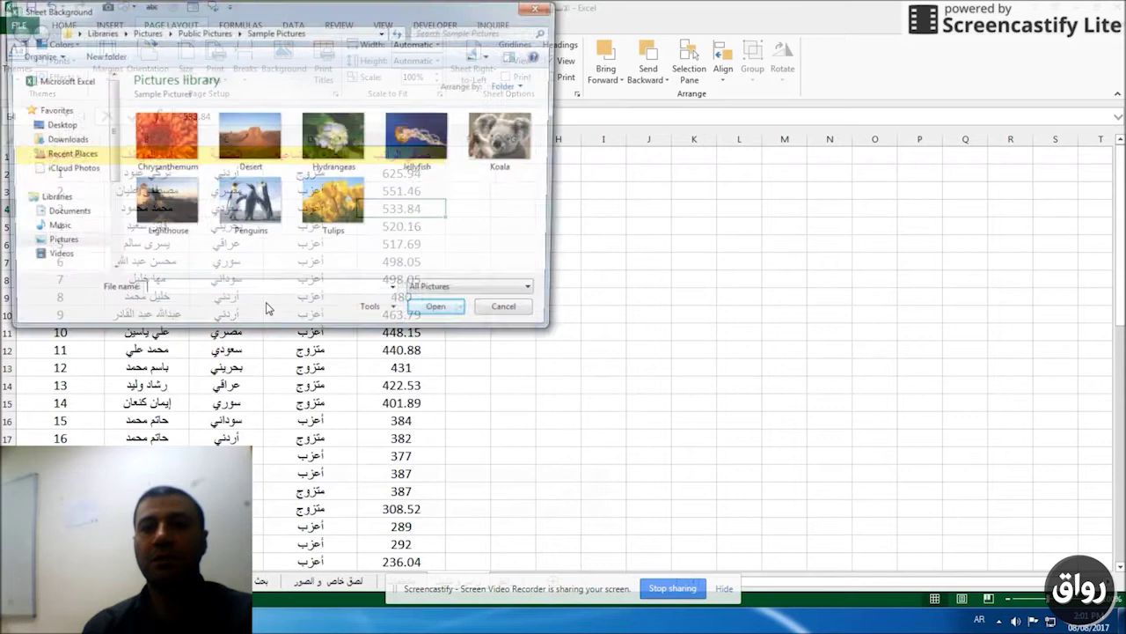
double_click(162, 137)
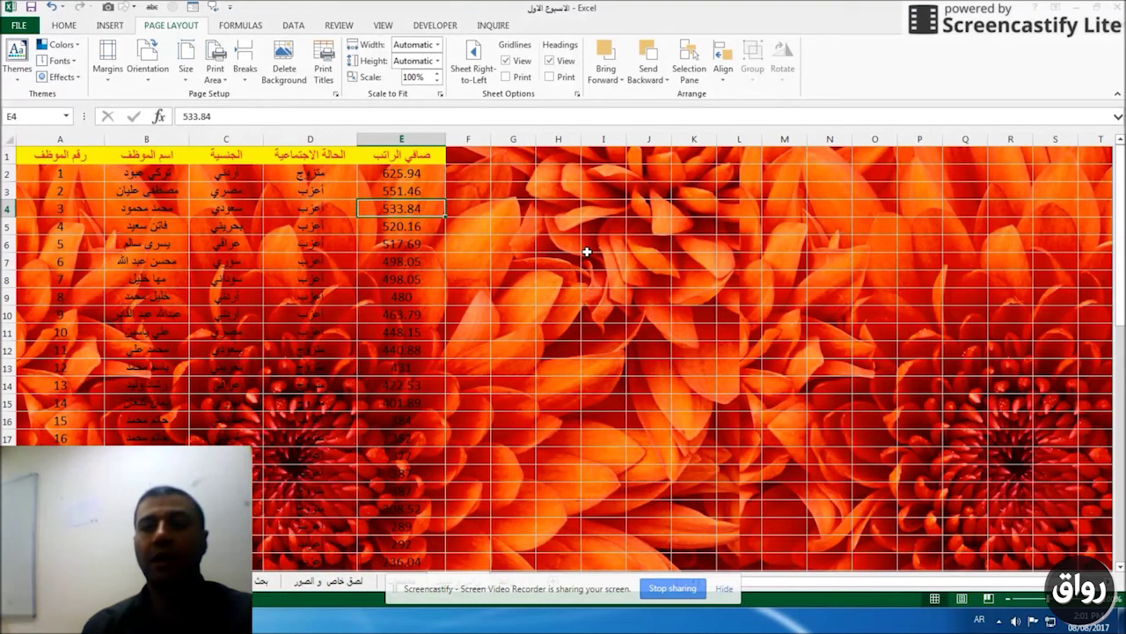
click(280, 66)
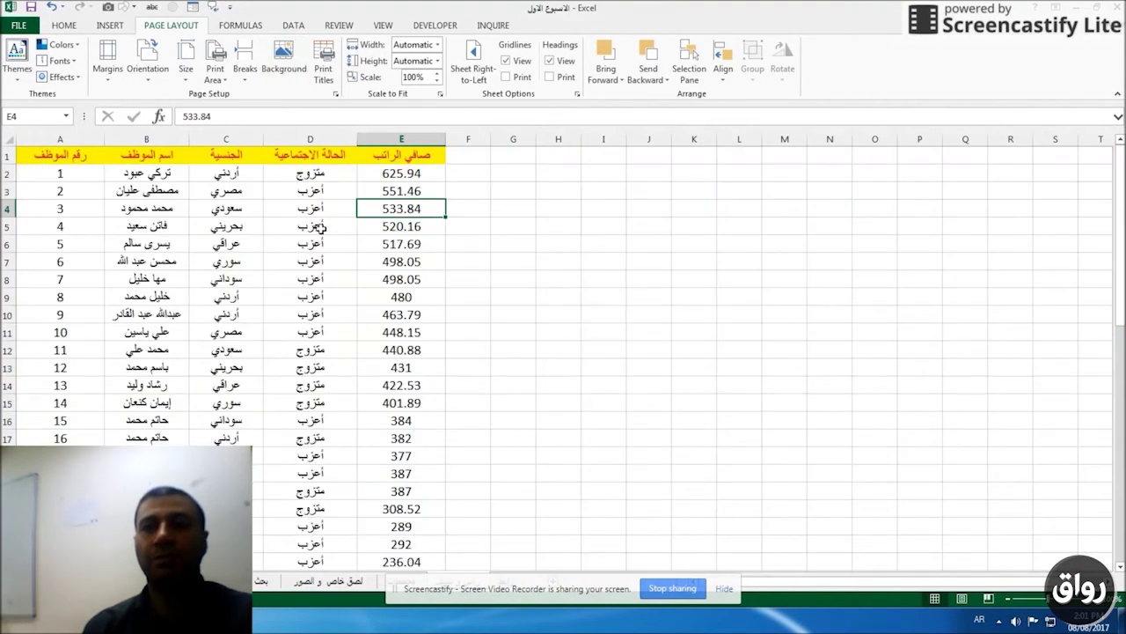
click(322, 228)
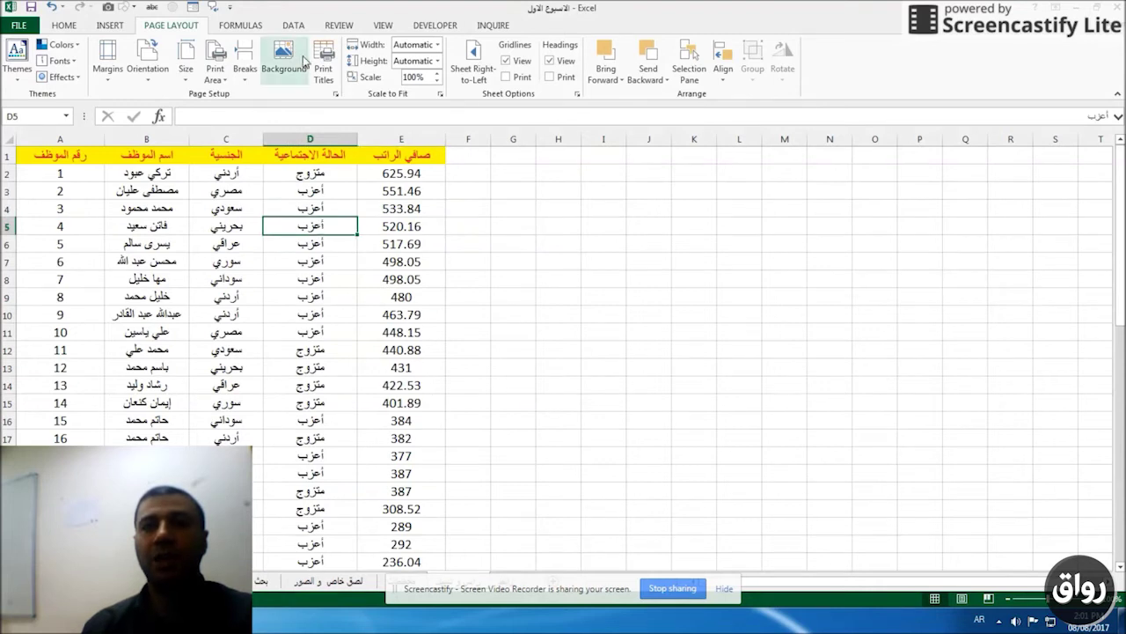
click(401, 175)
scroll(402, 175, down, 10)
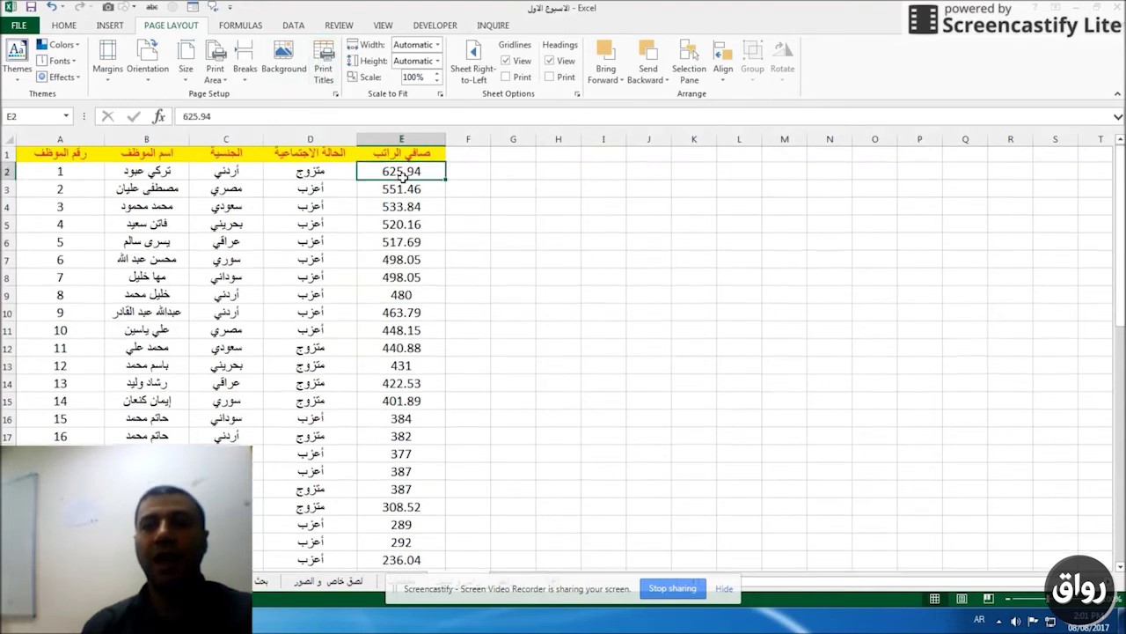
scroll(407, 182, up, 10)
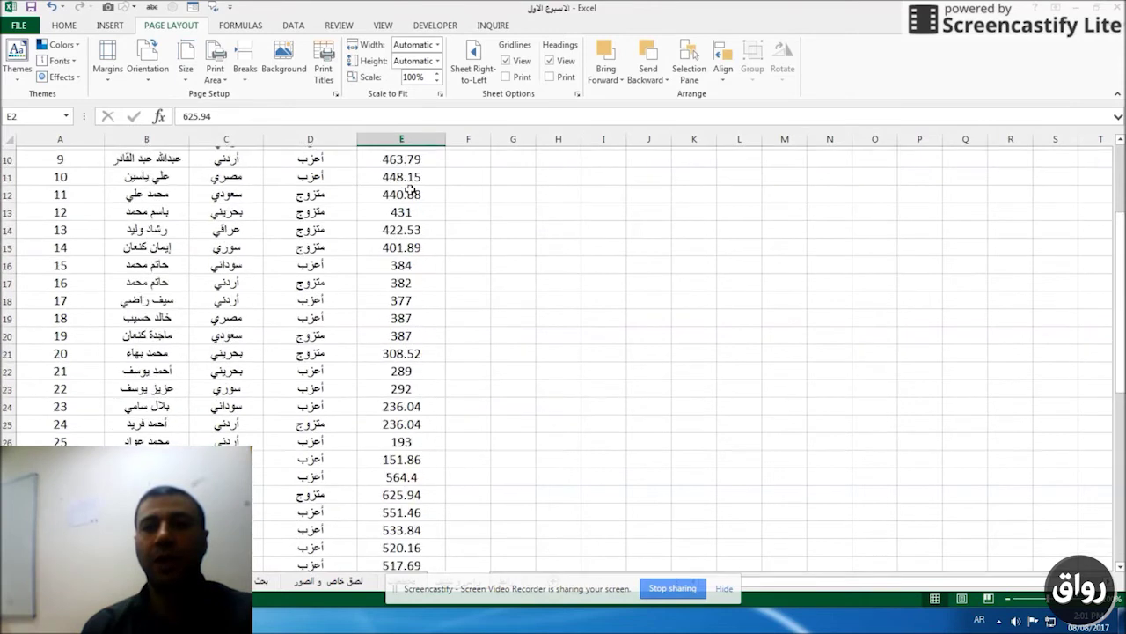
click(23, 26)
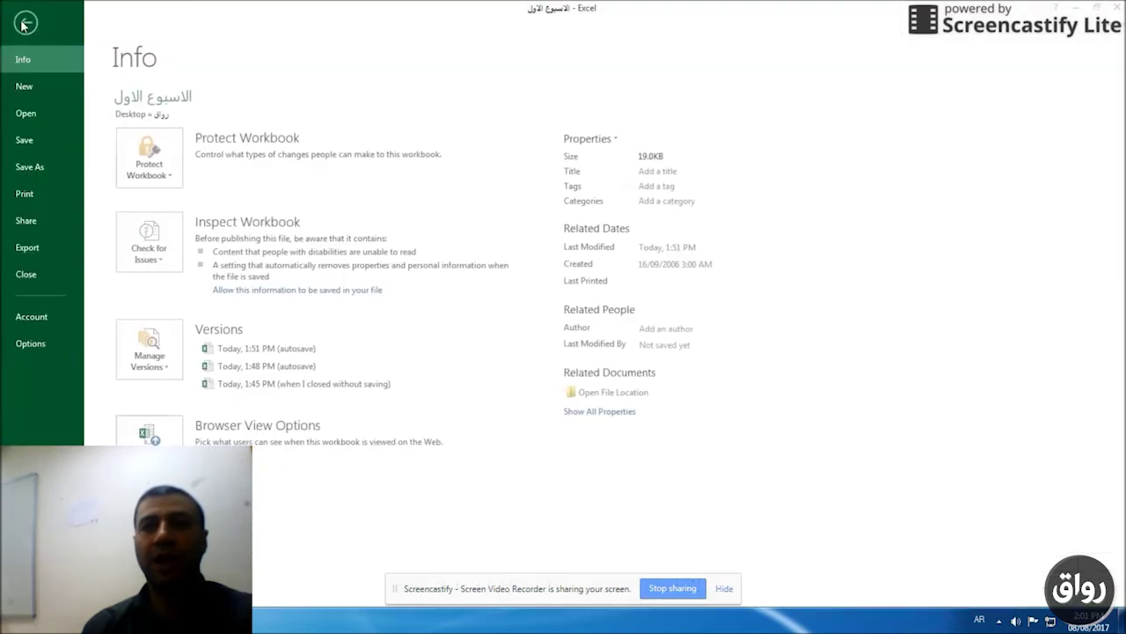
click(27, 201)
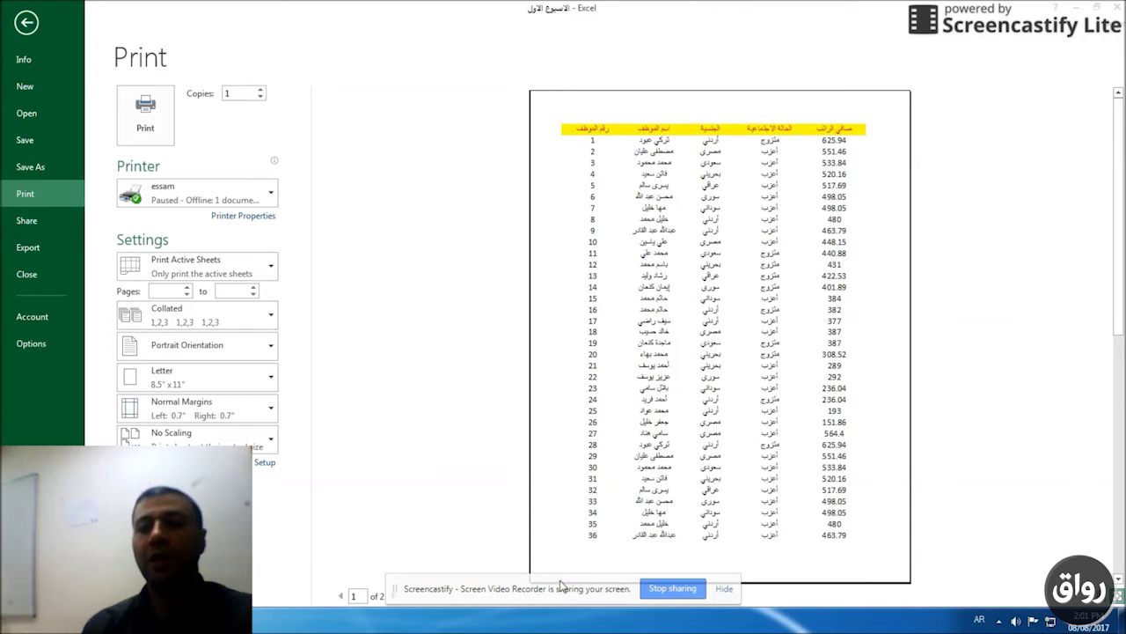
drag(564, 587, 739, 592)
click(392, 596)
click(392, 596)
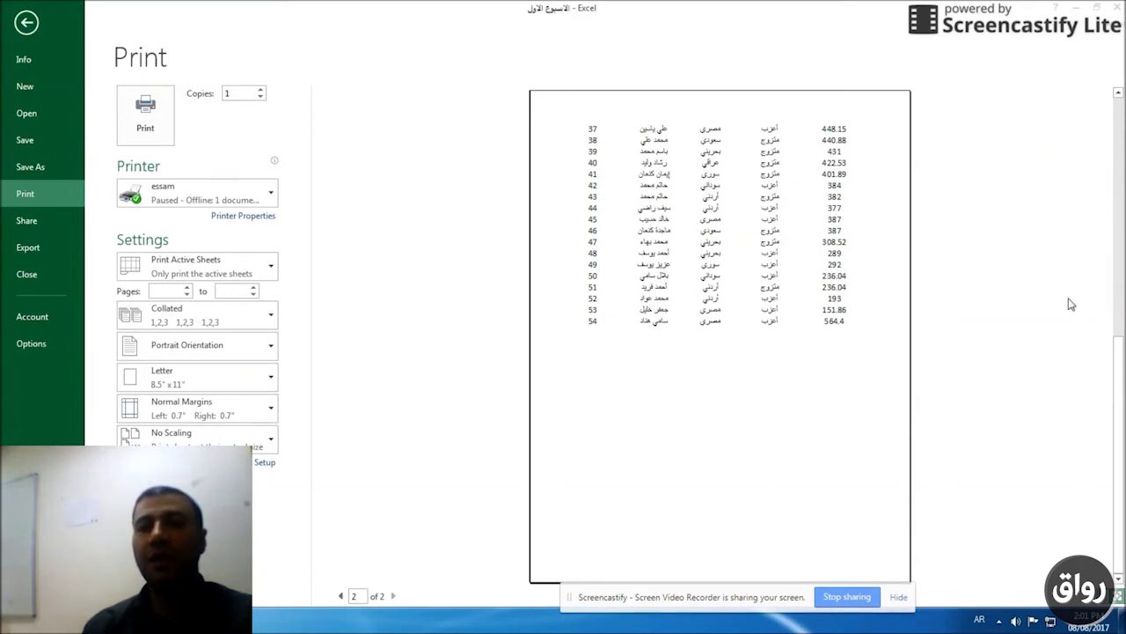
key(Escape)
drag(413, 158, 143, 155)
click(557, 260)
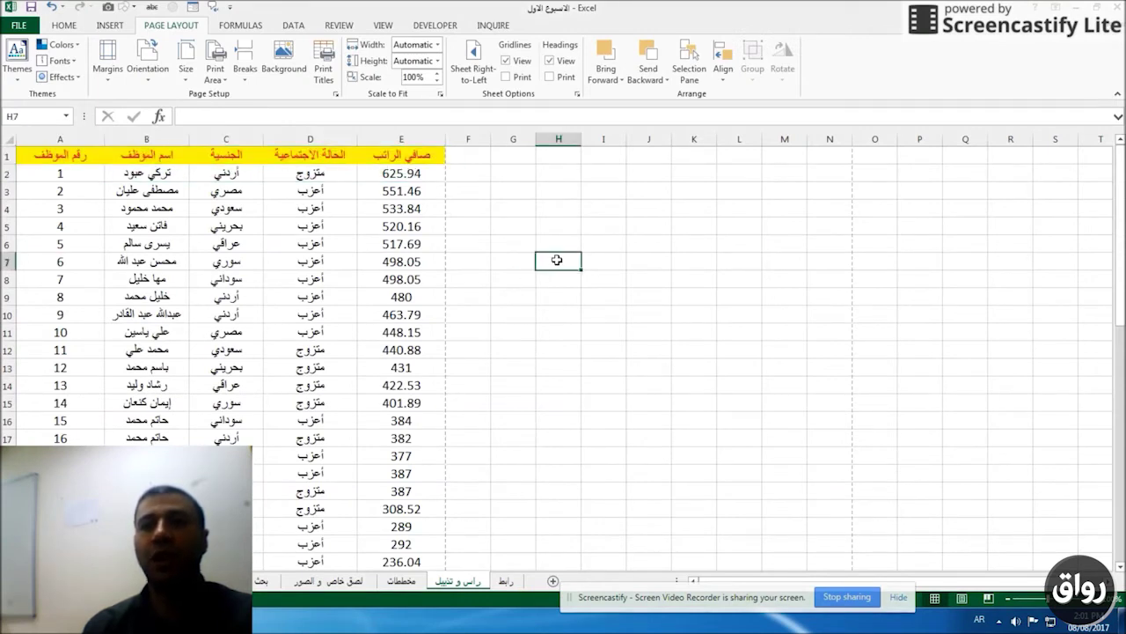
Set row 1 ($1:$1) to repeat at the top of printed pages, then open the File backstage.
click(325, 79)
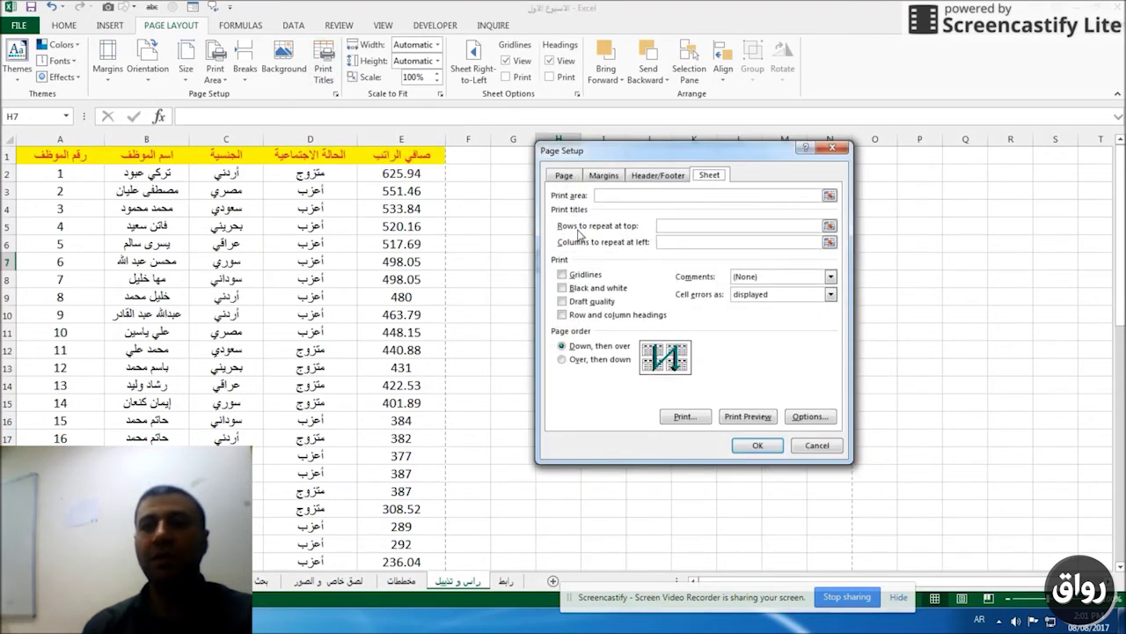
click(671, 228)
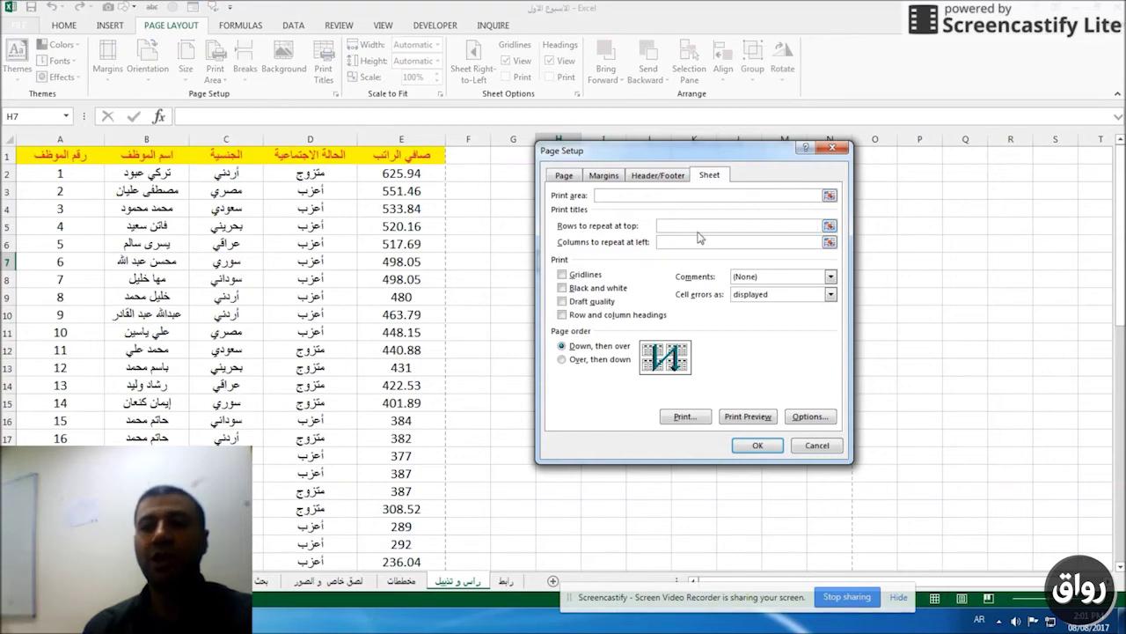
click(830, 227)
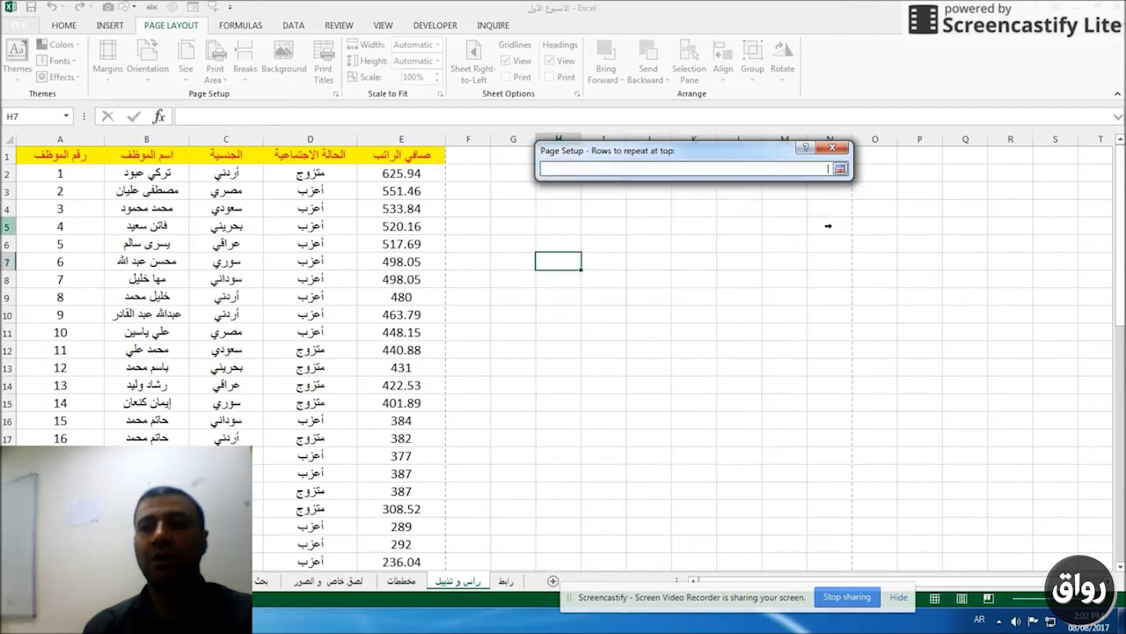
click(6, 155)
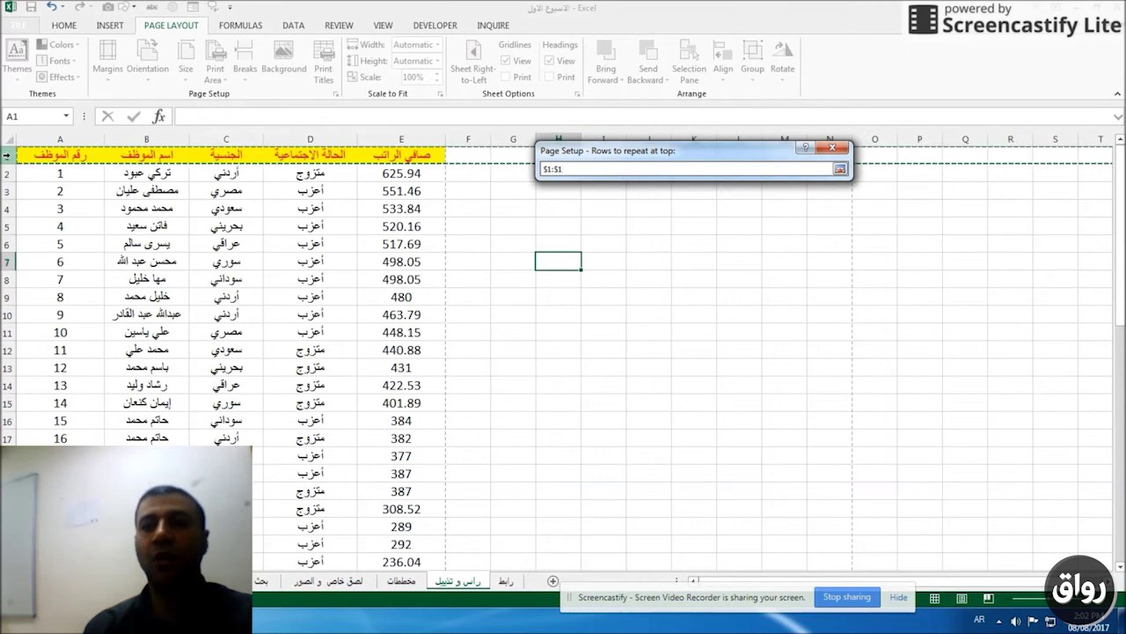
click(840, 169)
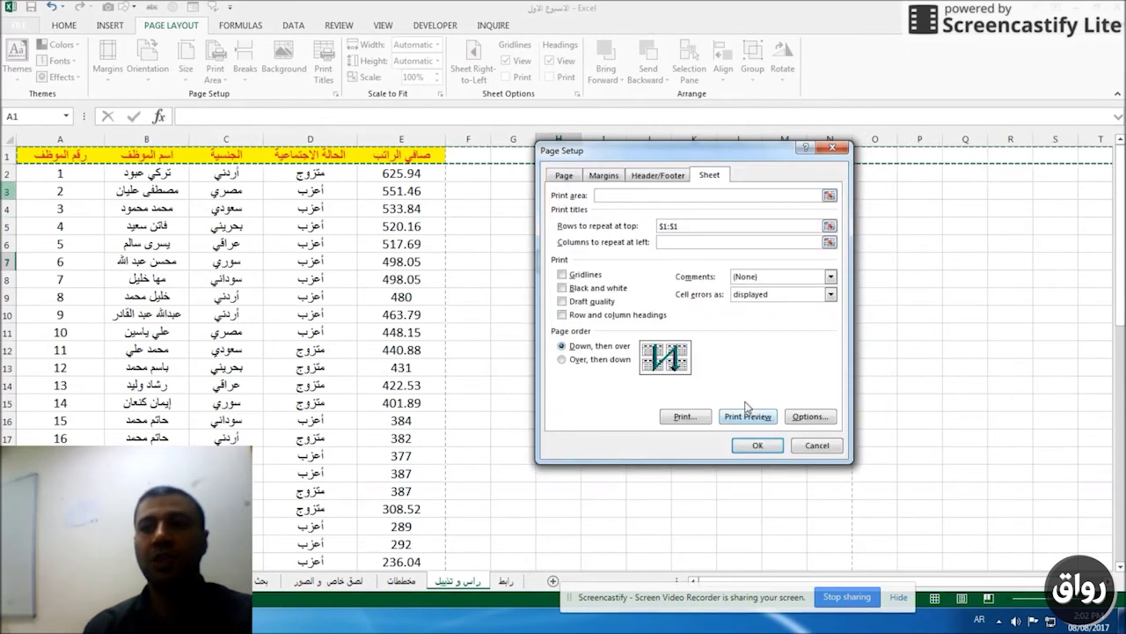
click(754, 446)
click(226, 139)
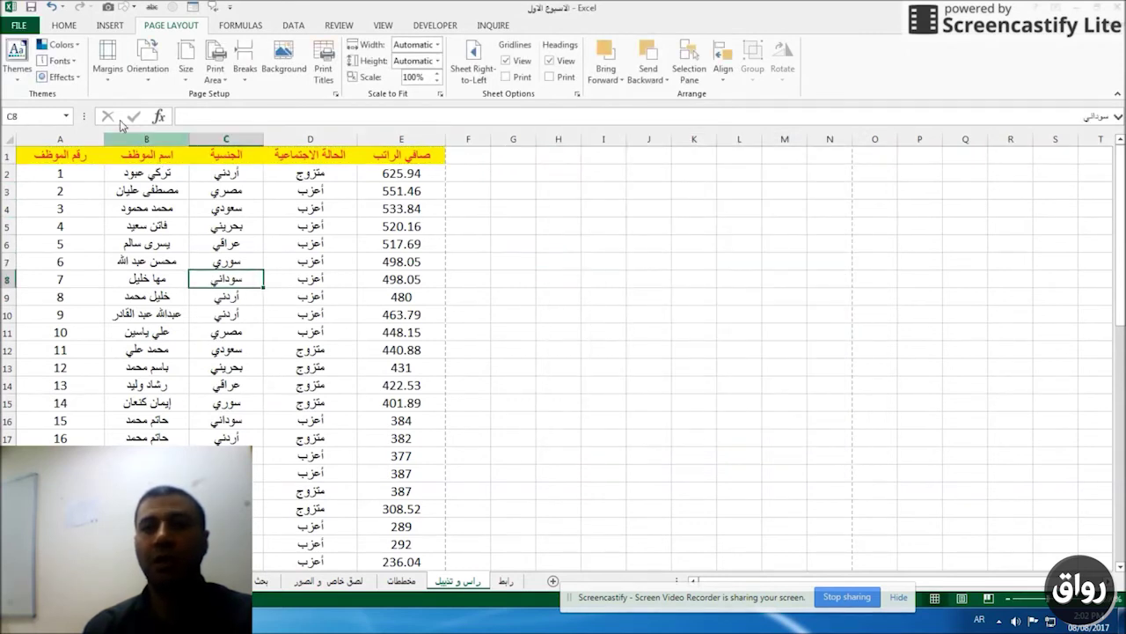
click(18, 24)
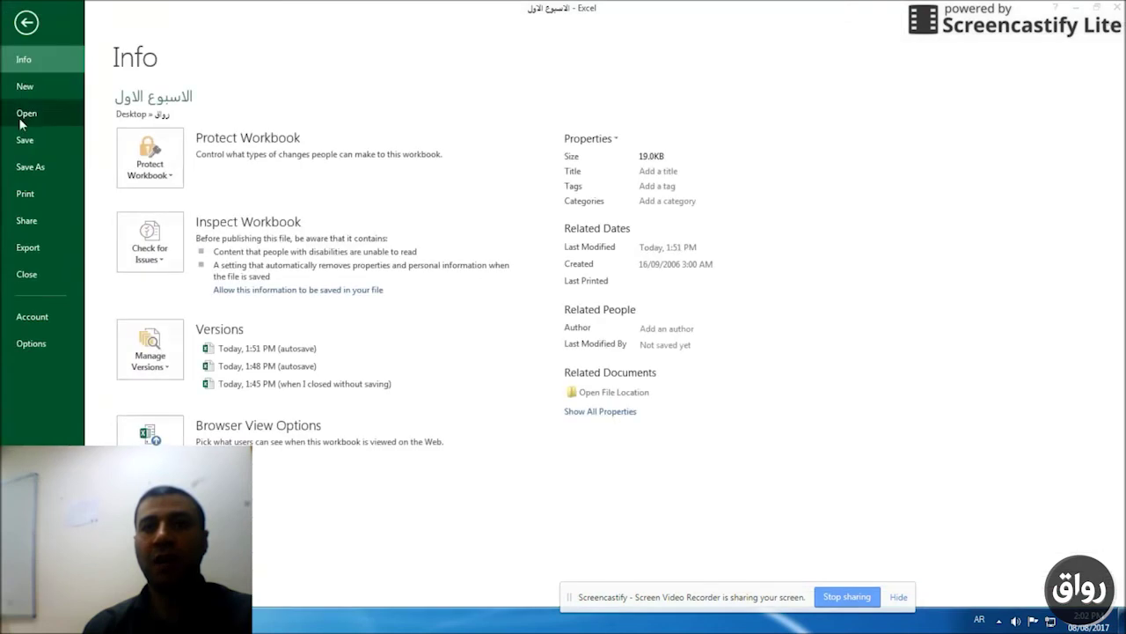
Preview both print pages, confirming the yellow title row repeats on page 2, then return to the sheet.
click(27, 194)
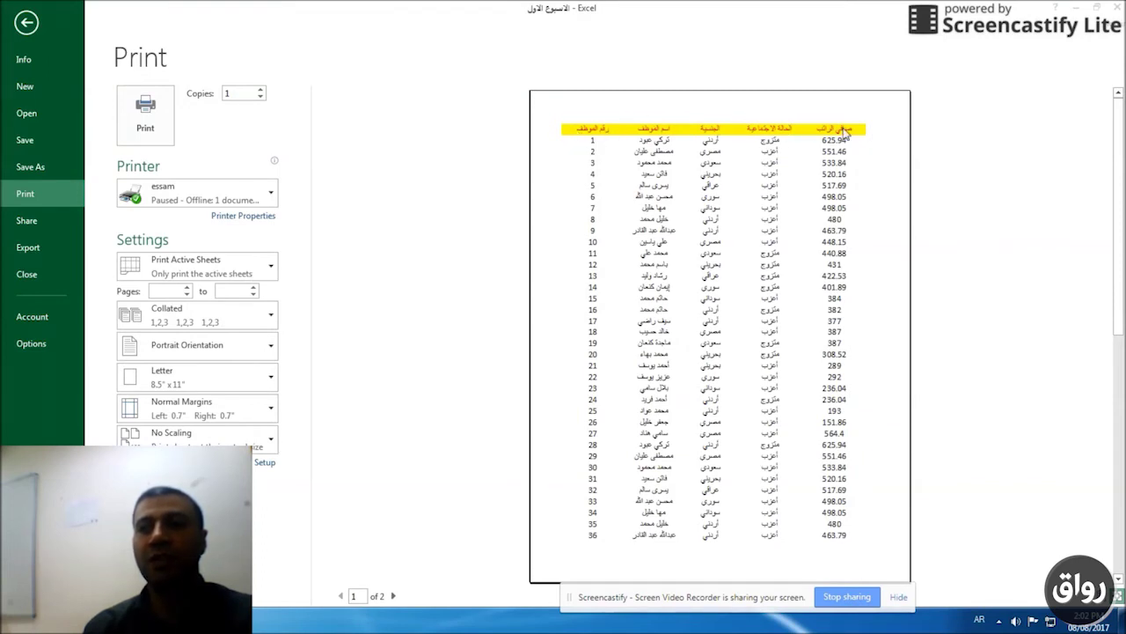
click(394, 595)
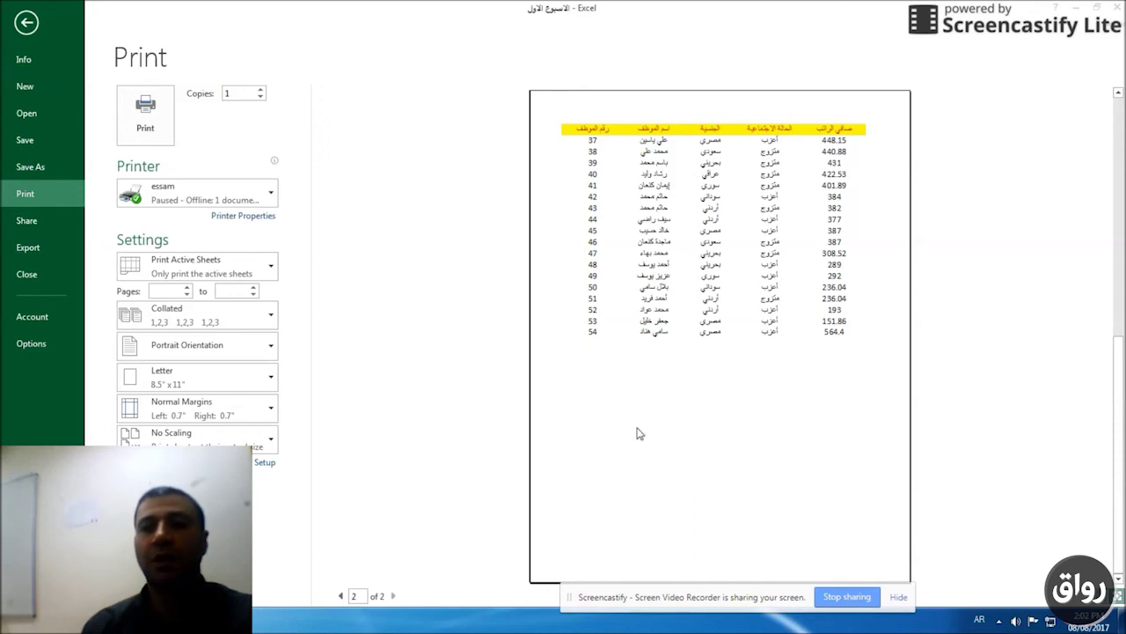
key(Escape)
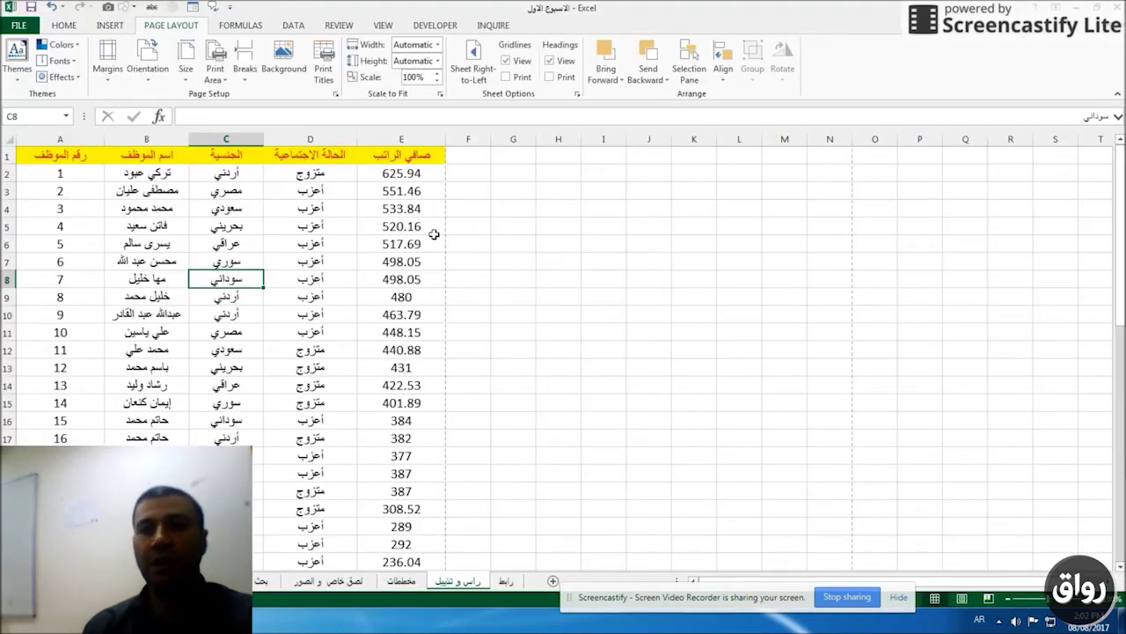
Enter الموظفين as the centre title of a custom page header.
click(411, 213)
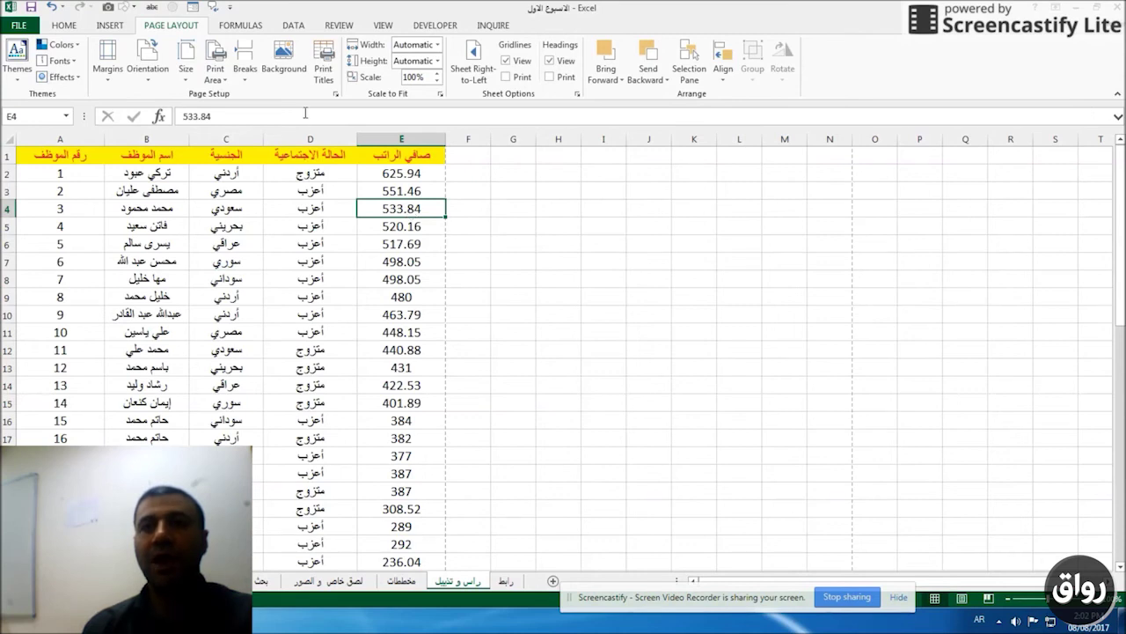
click(335, 94)
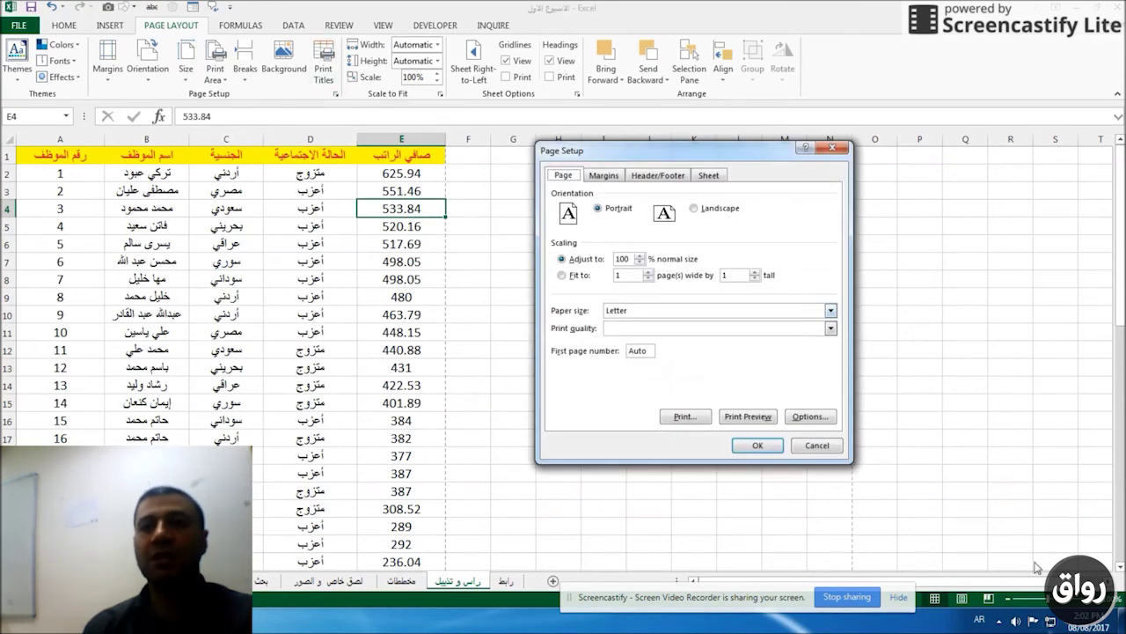
click(650, 176)
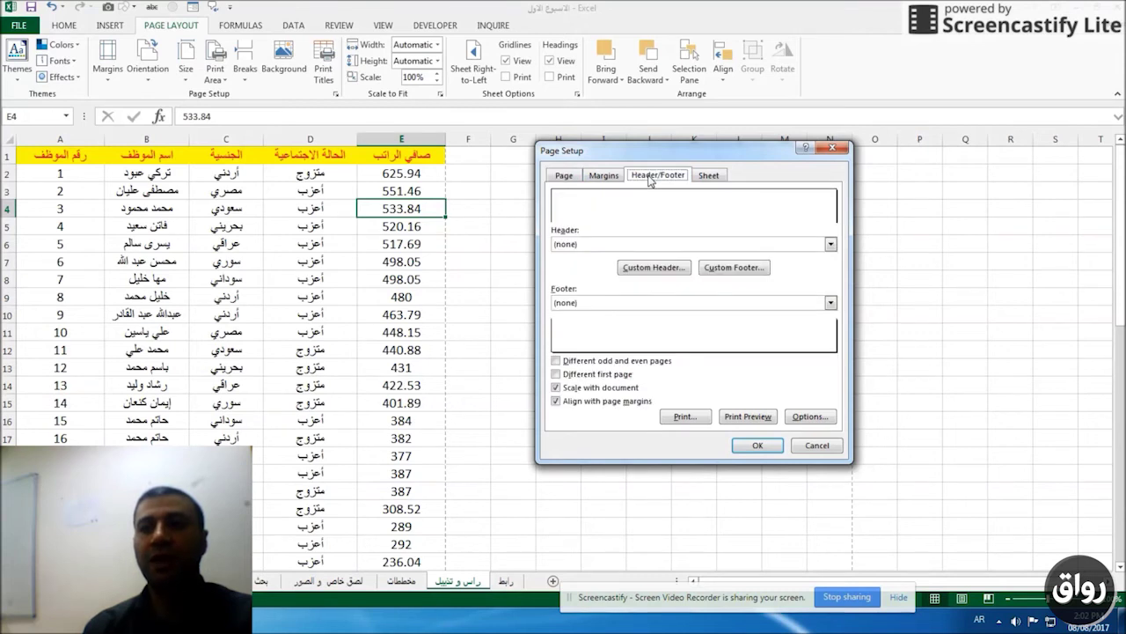
click(652, 268)
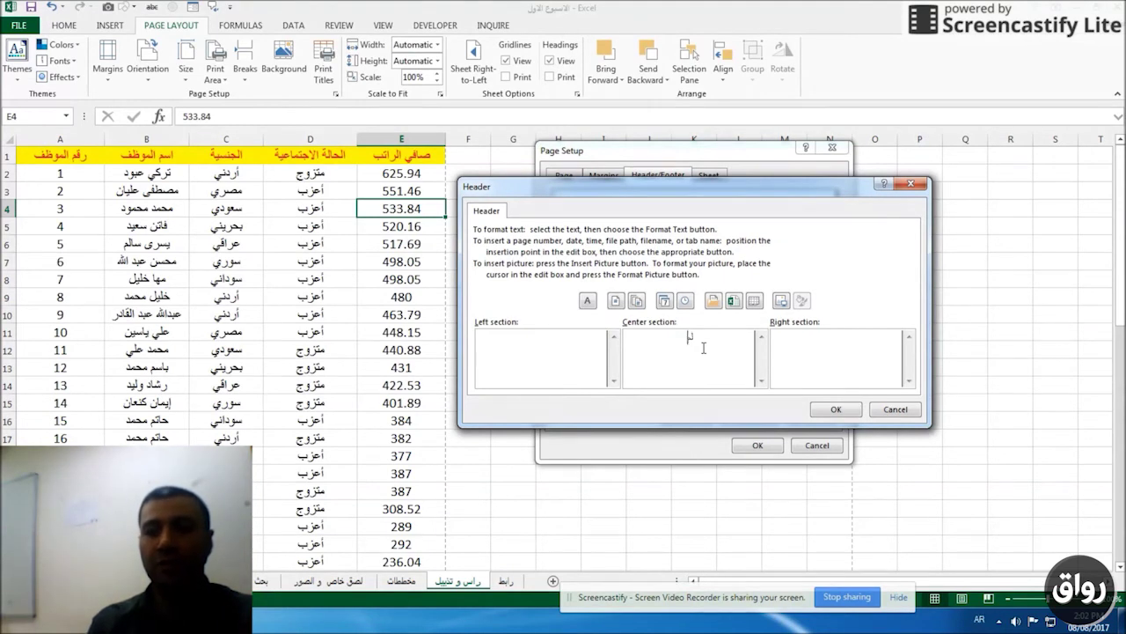
text(ظفين)
Add the current date to the header's left section and the time to its right section.
click(530, 349)
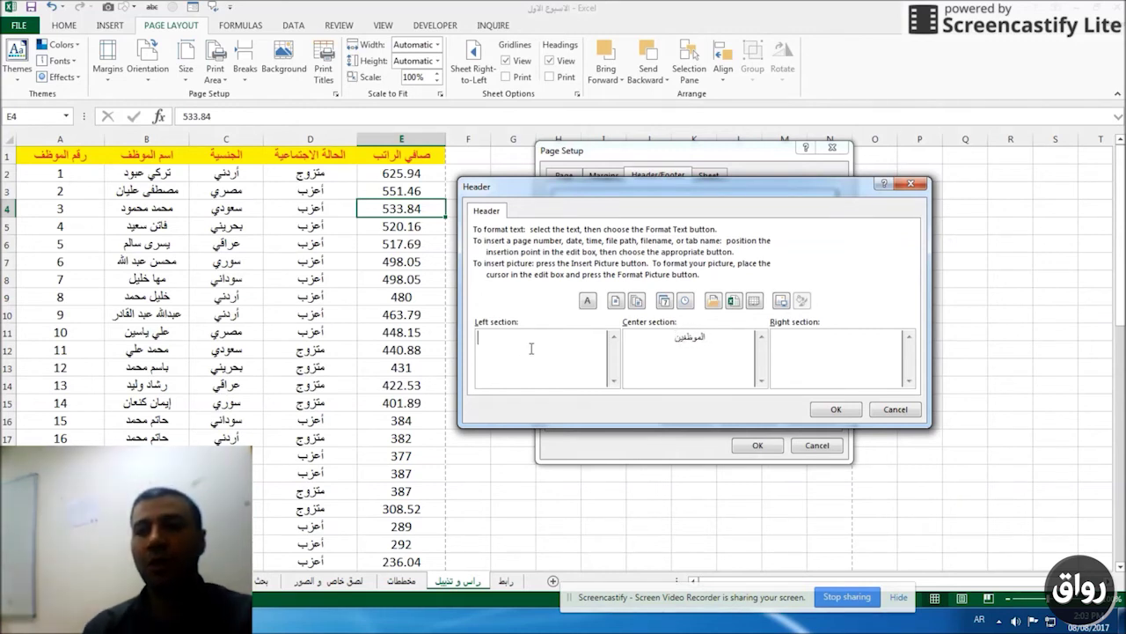
click(665, 302)
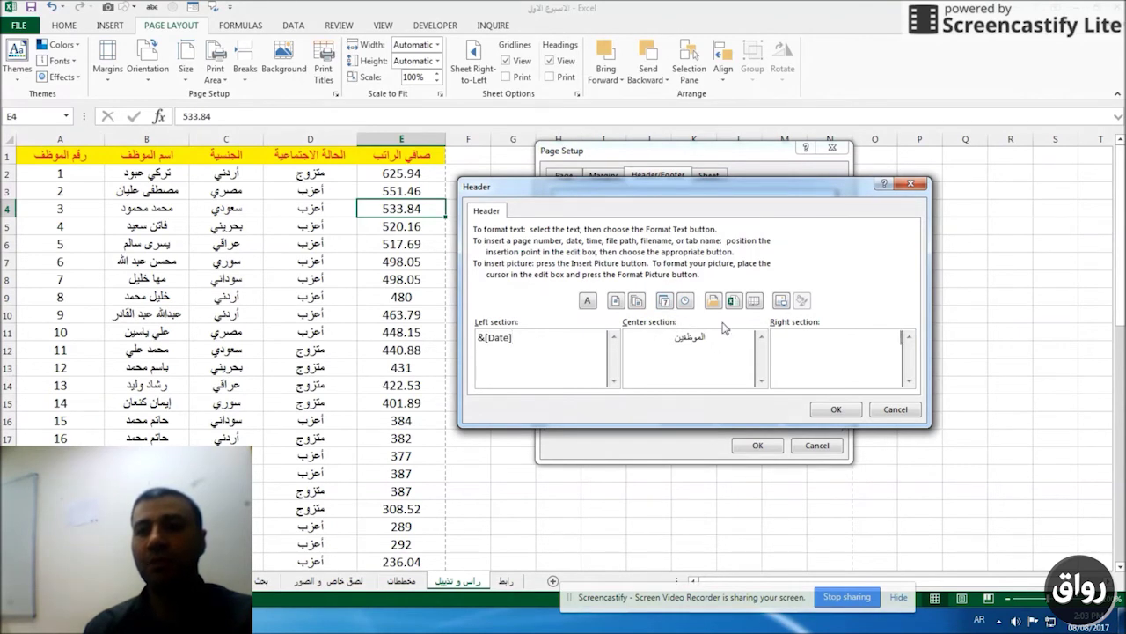
click(685, 301)
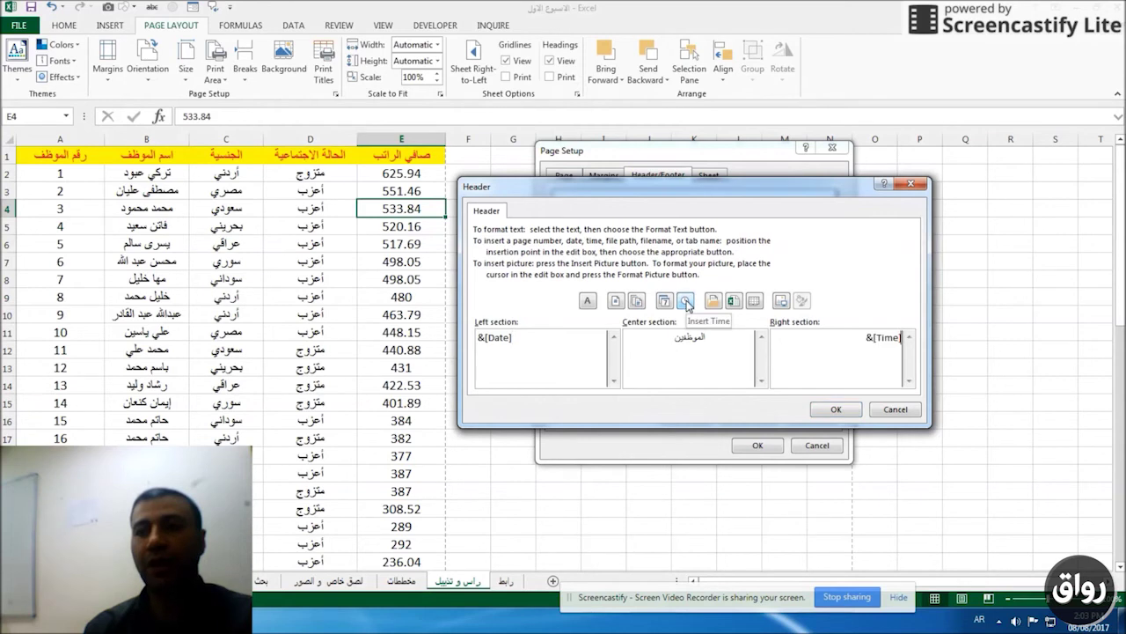
click(836, 410)
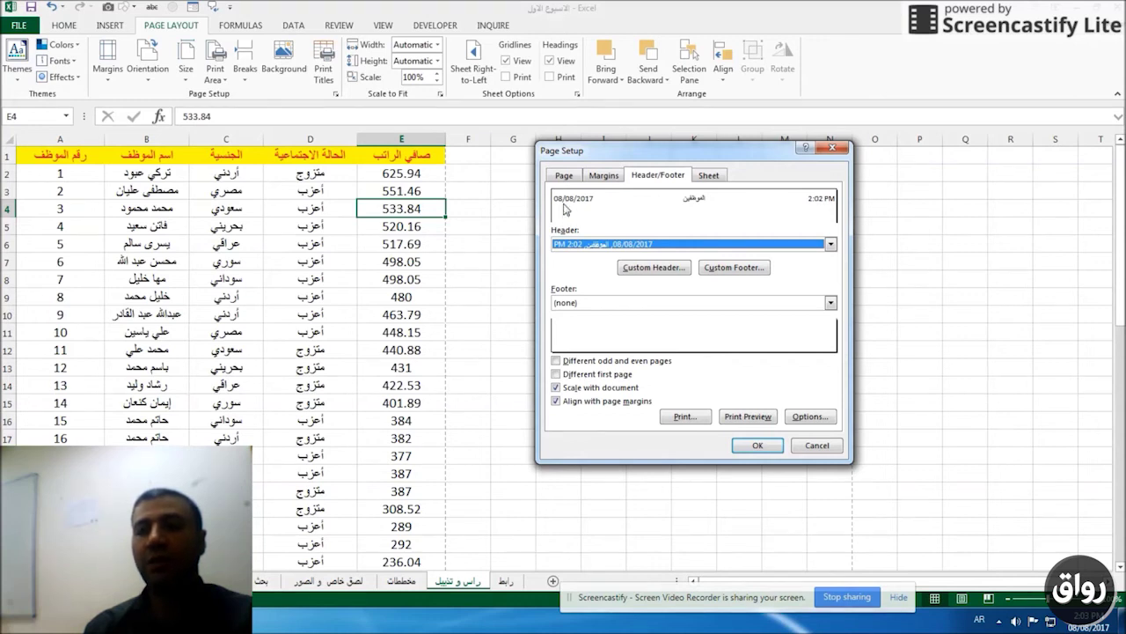
click(738, 268)
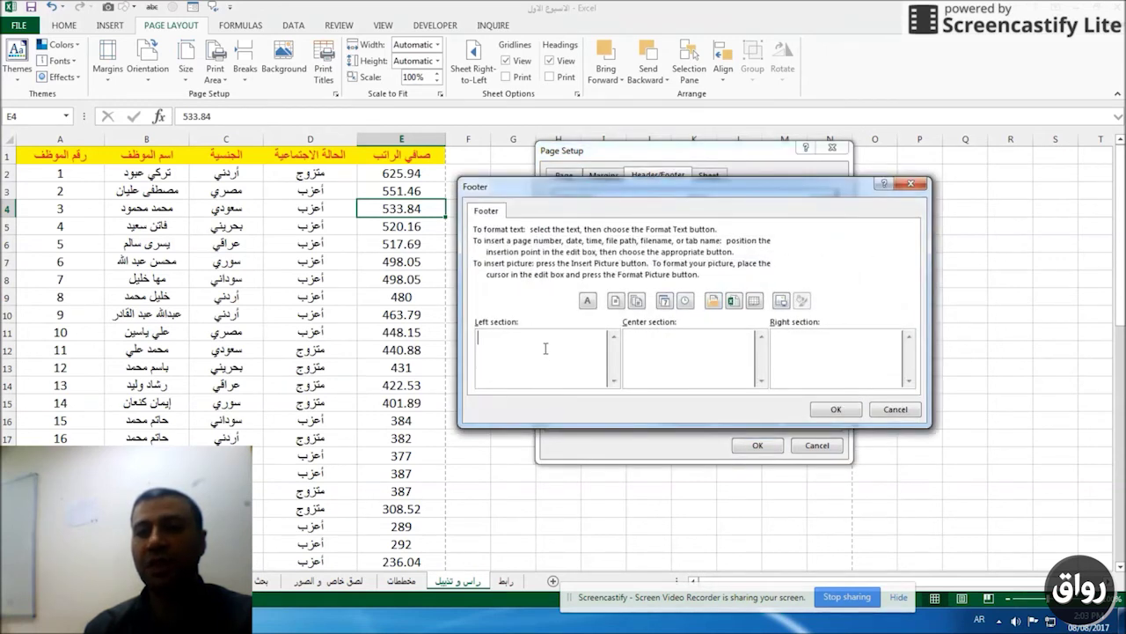
Centre the phone label and a contact phone number in the footer, and apply the page setup.
click(829, 350)
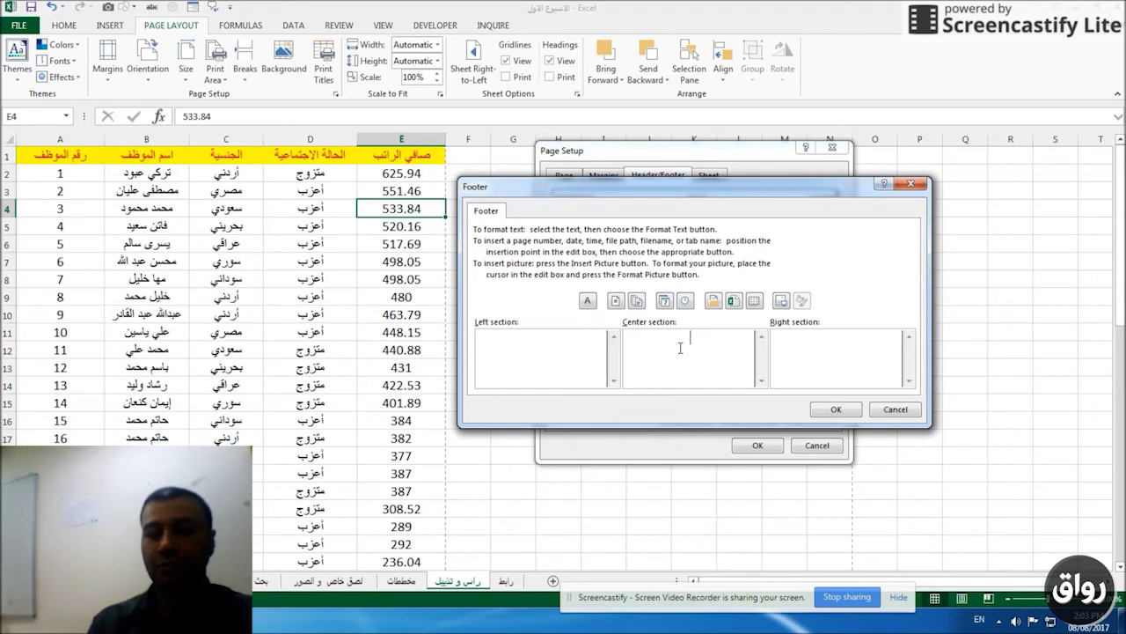
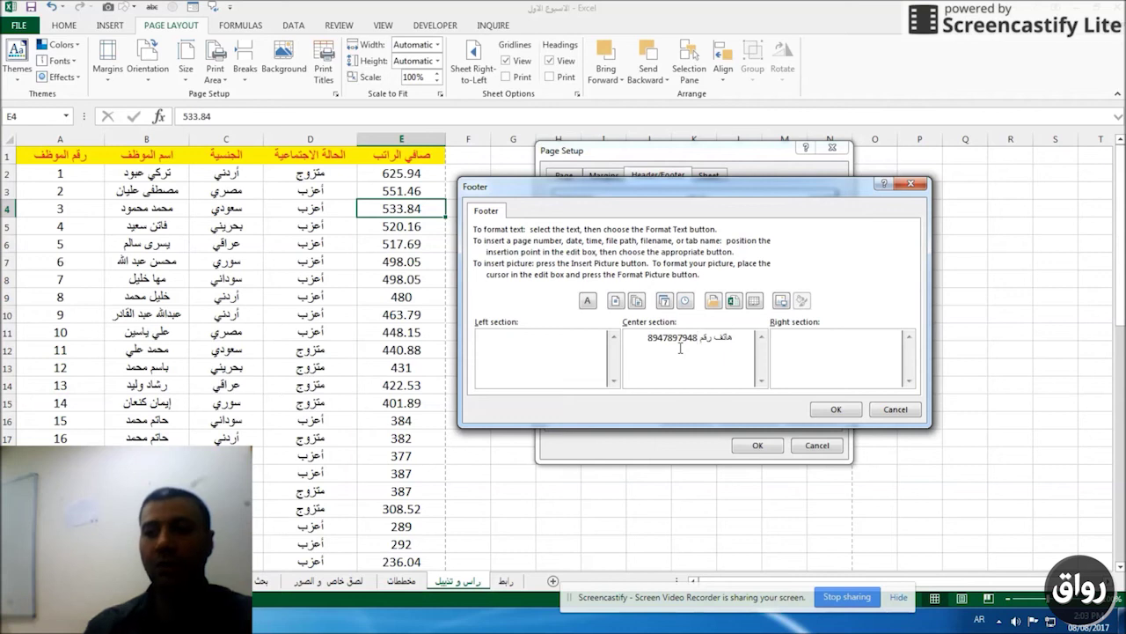
click(840, 413)
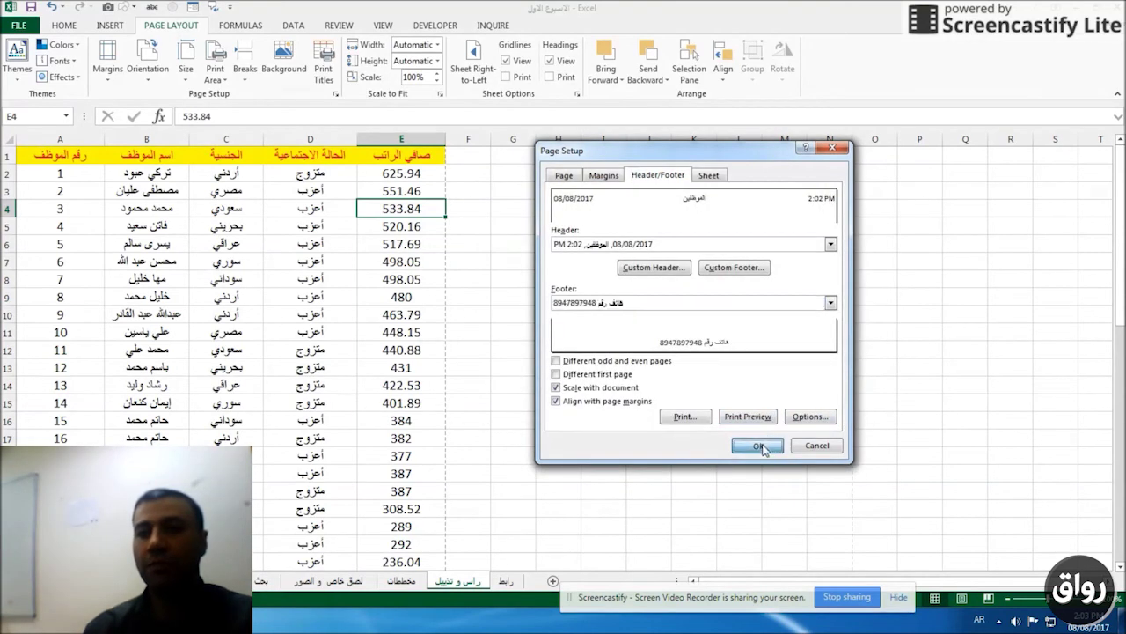
click(758, 446)
click(182, 259)
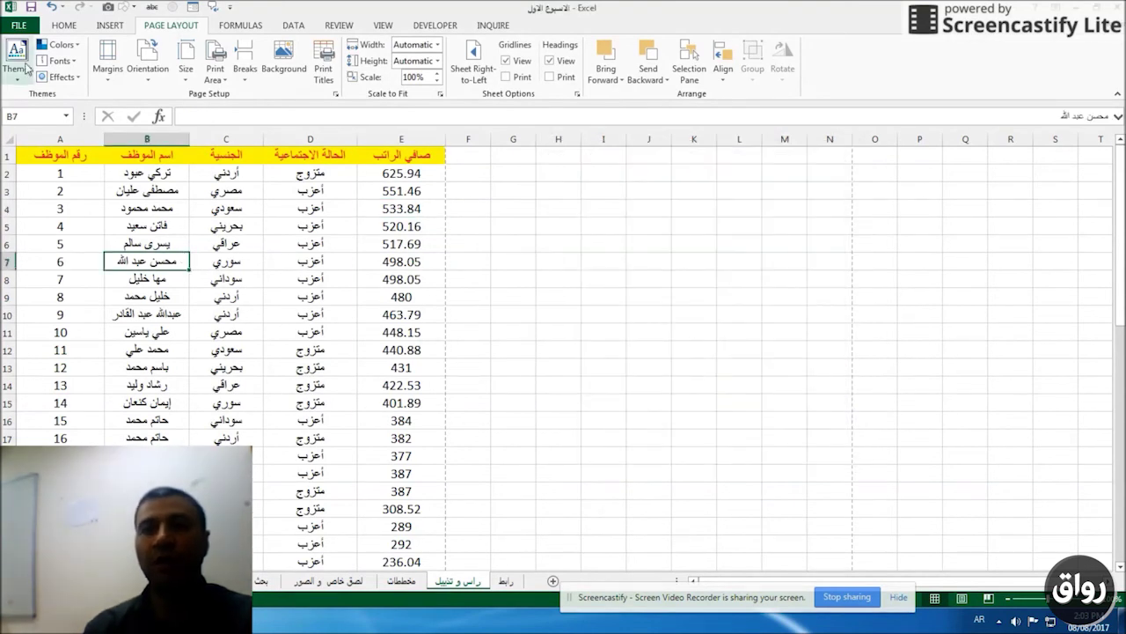
click(25, 25)
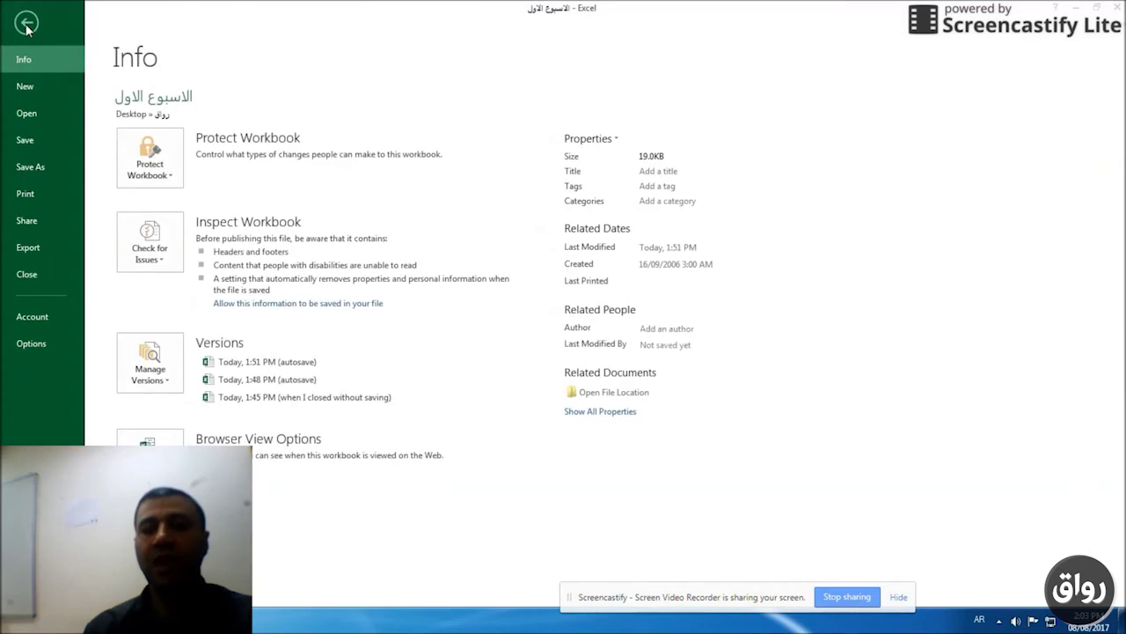
click(40, 197)
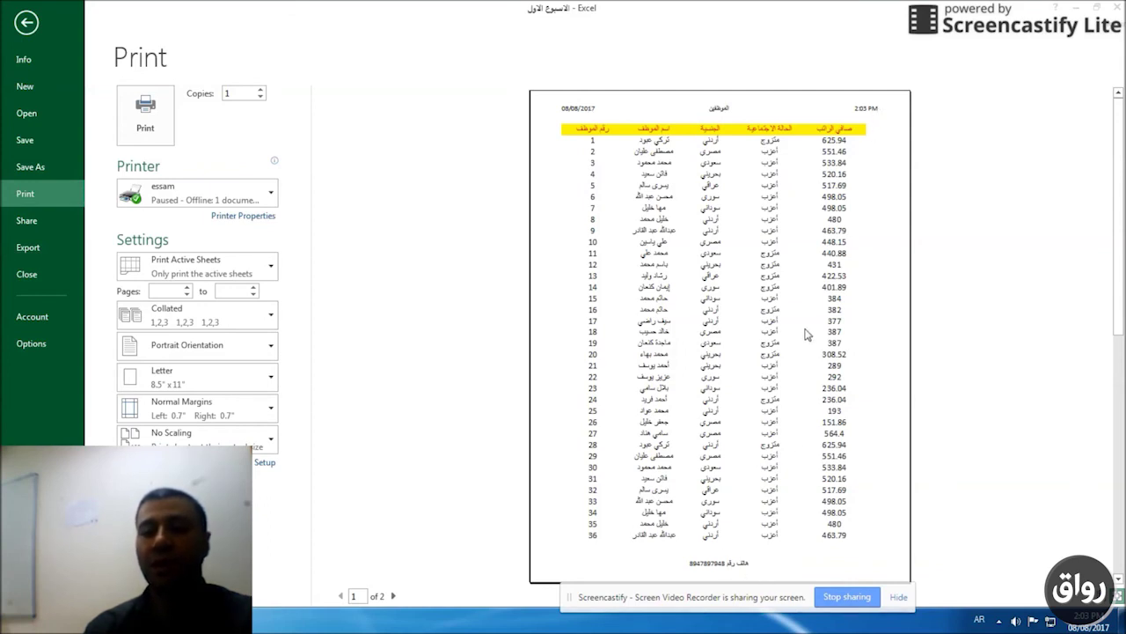
key(Escape)
click(268, 243)
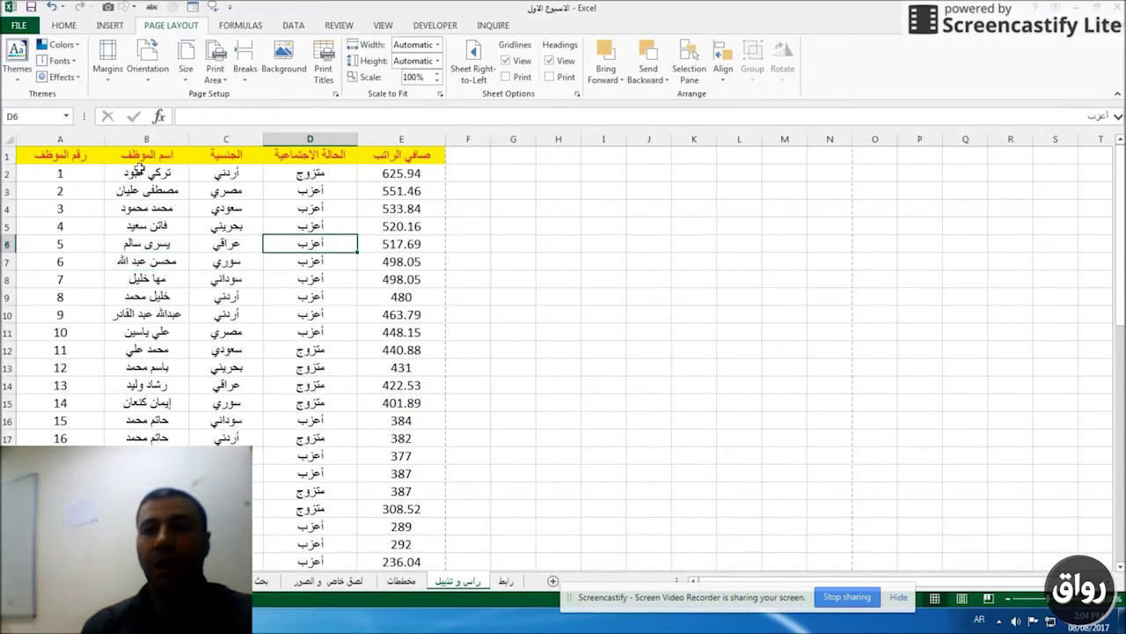
click(325, 74)
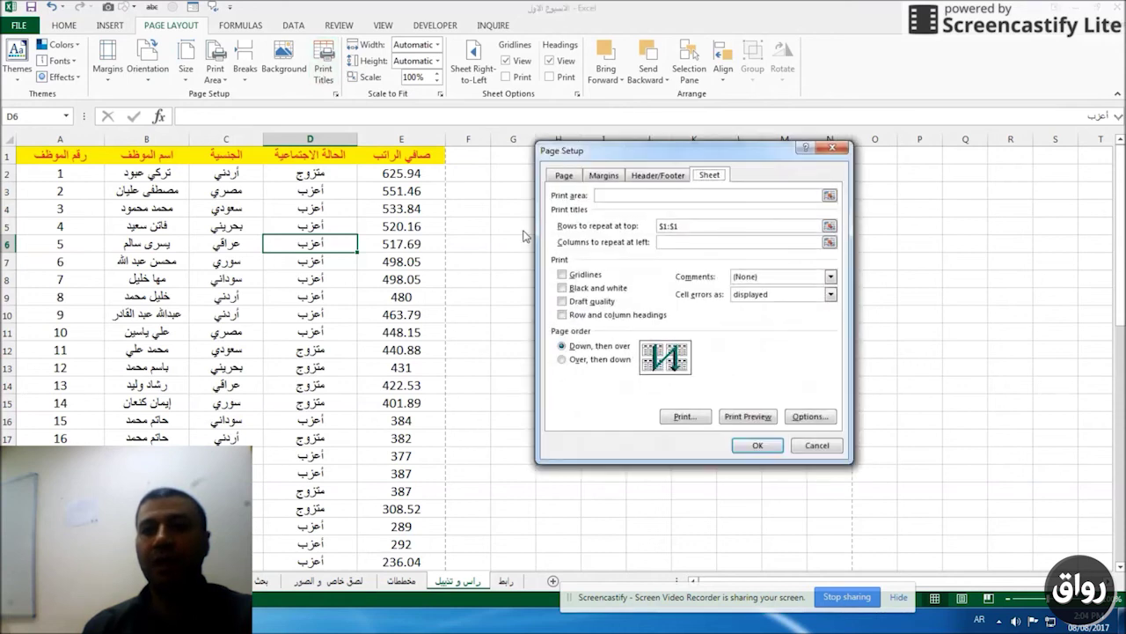
drag(696, 226, 656, 226)
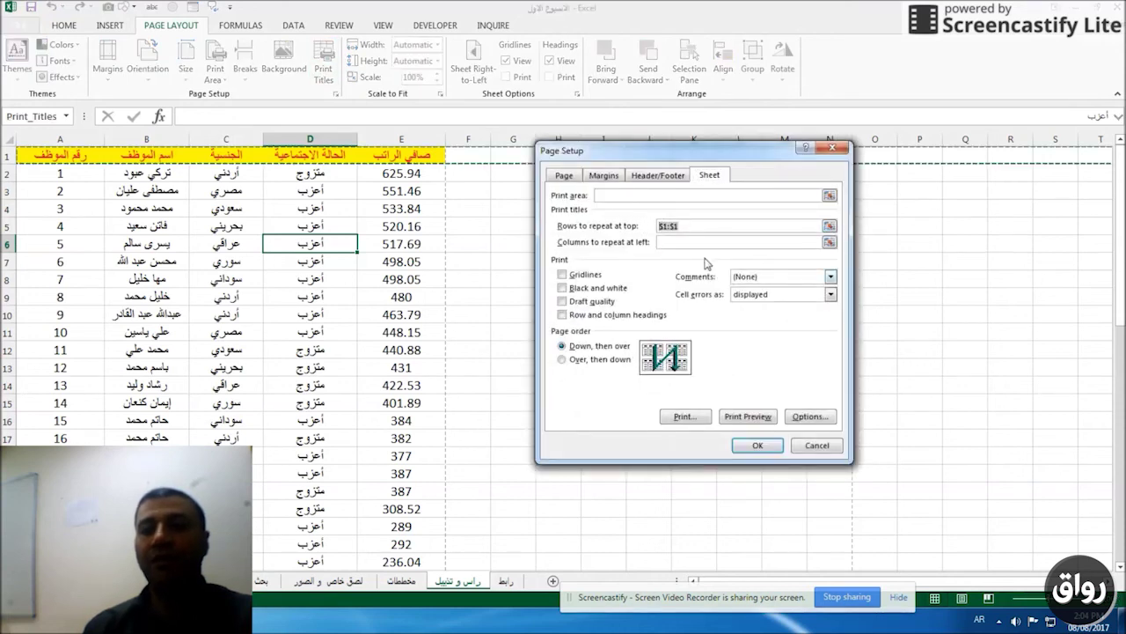
click(757, 445)
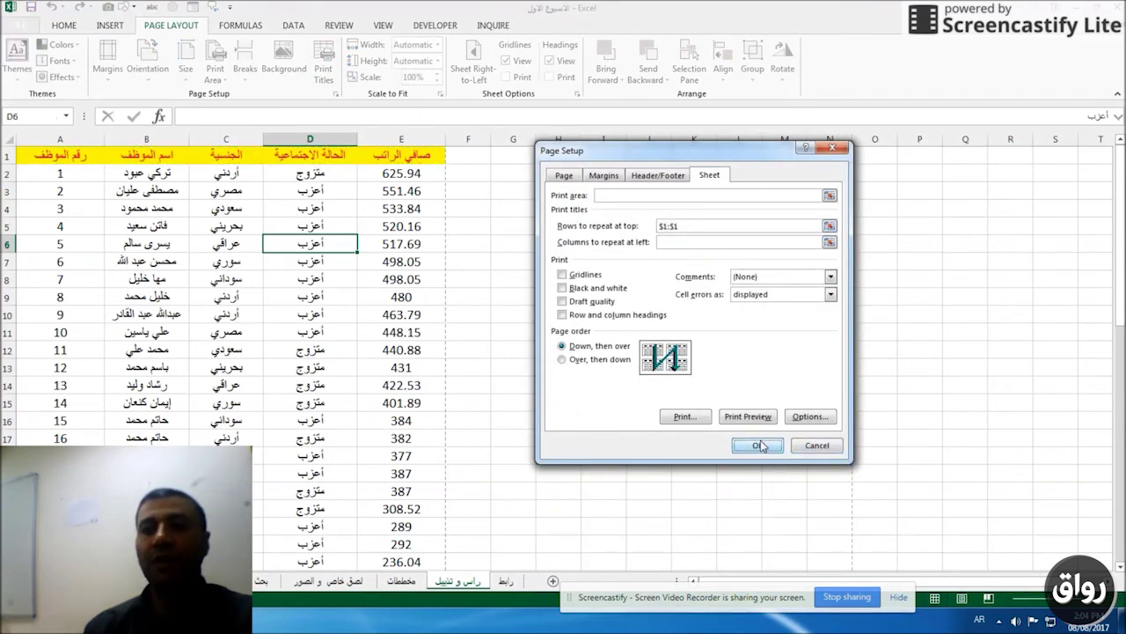
click(361, 279)
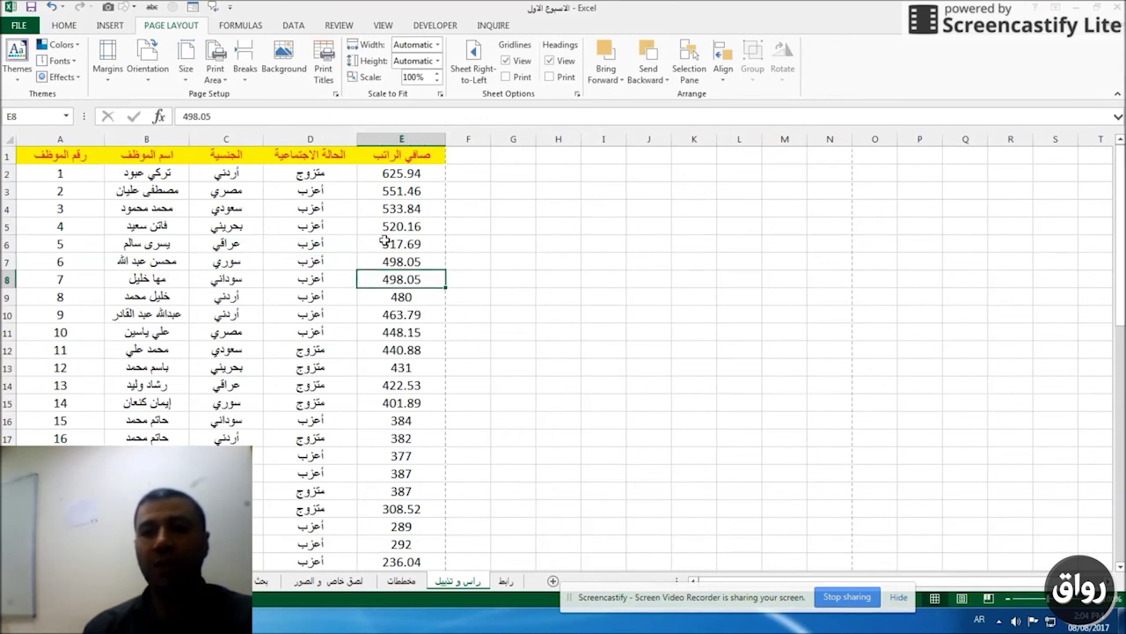
scroll(385, 240, down, 1)
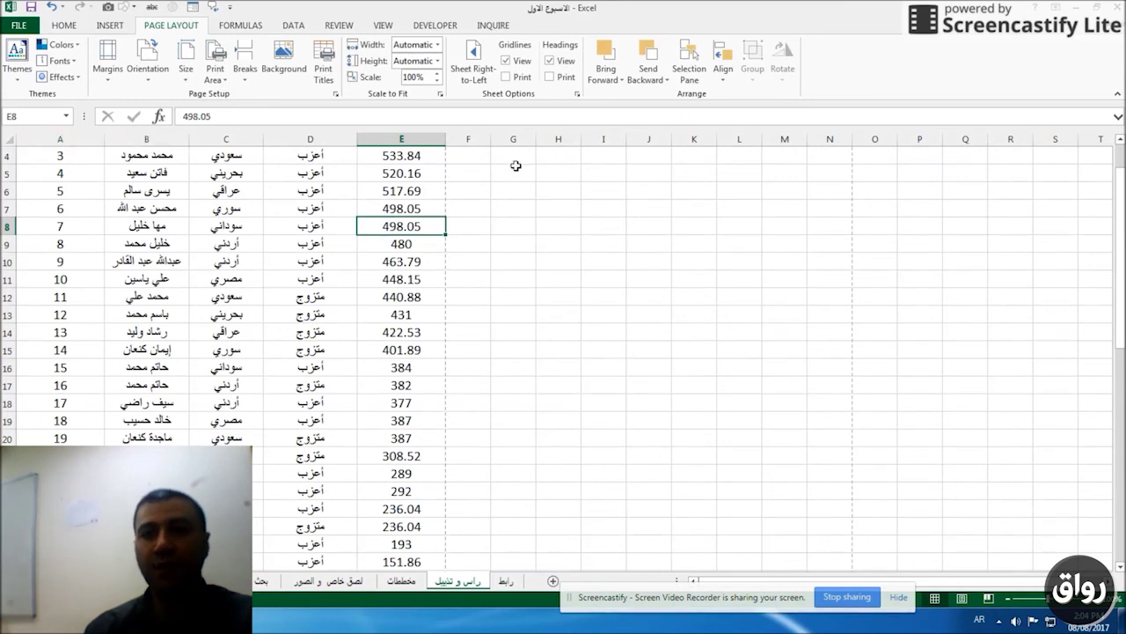
scroll(381, 259, up, 1)
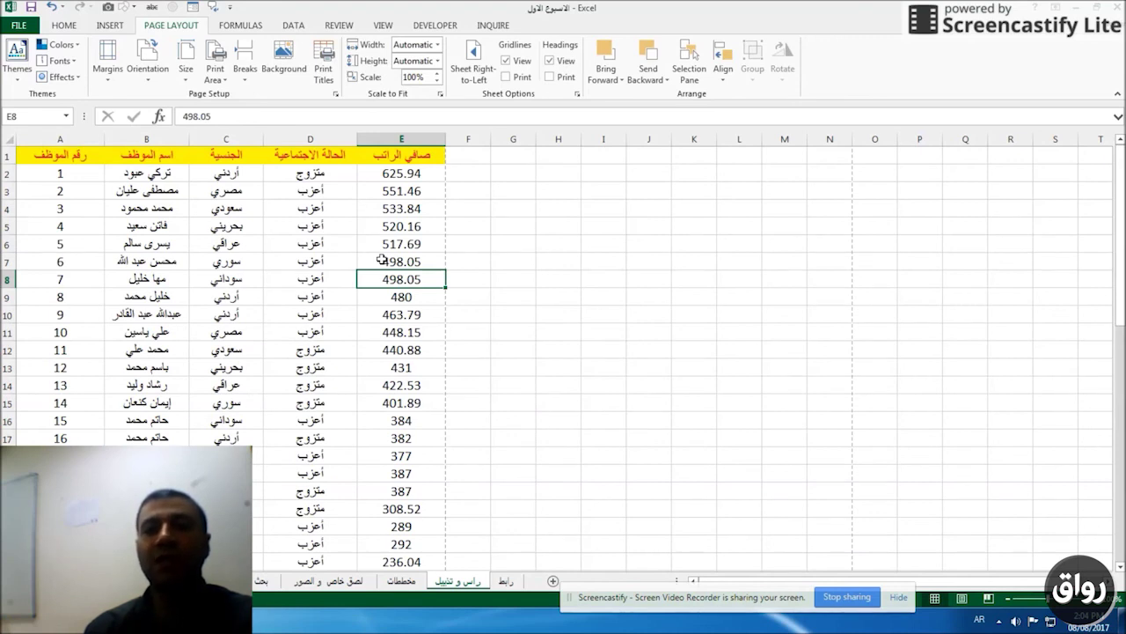
Freeze the top header row and scroll far down to check it stays visible.
click(522, 204)
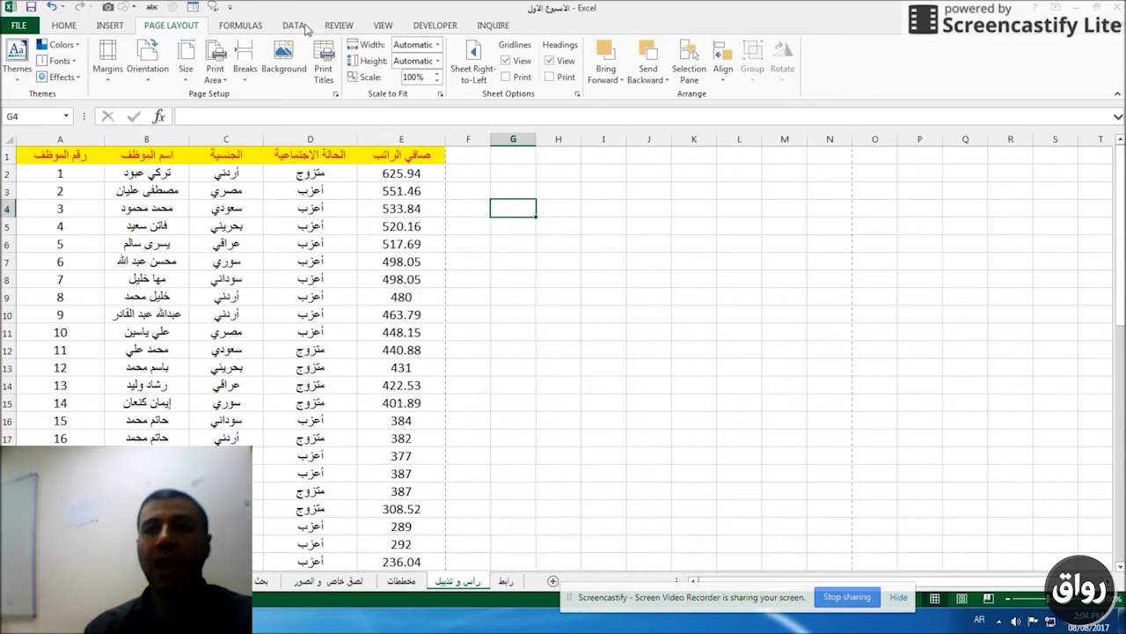
click(379, 28)
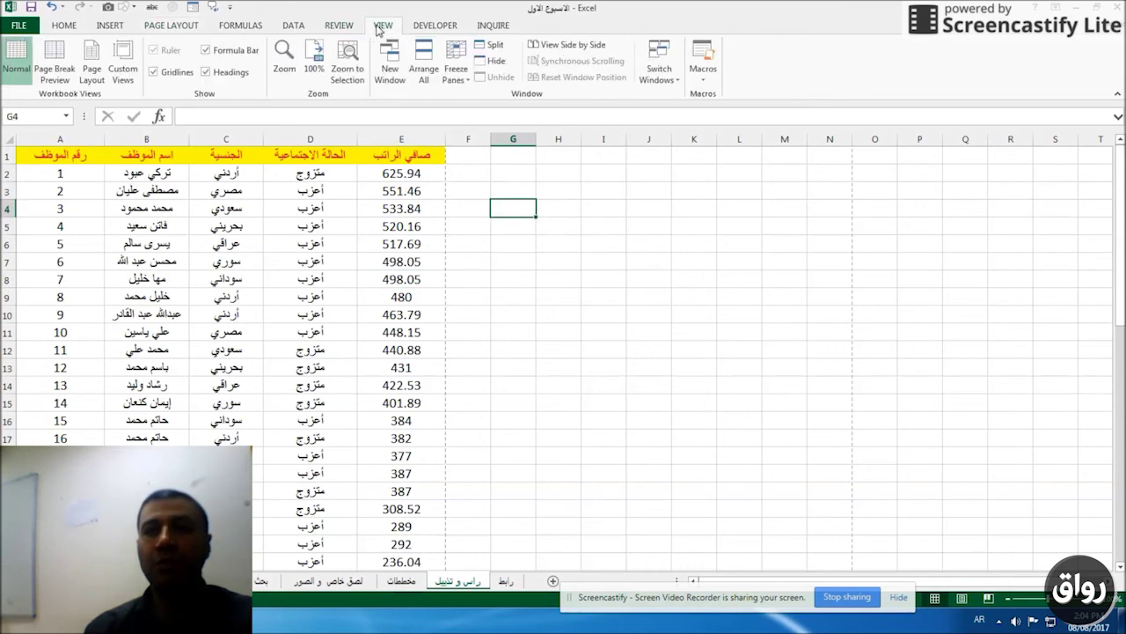
click(466, 81)
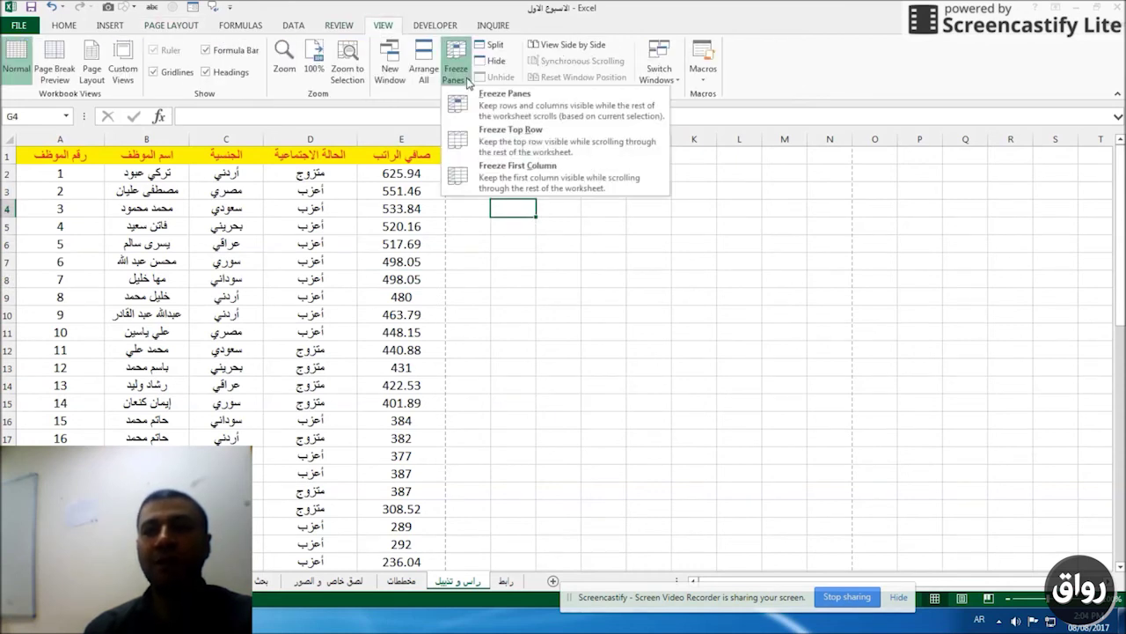
click(508, 149)
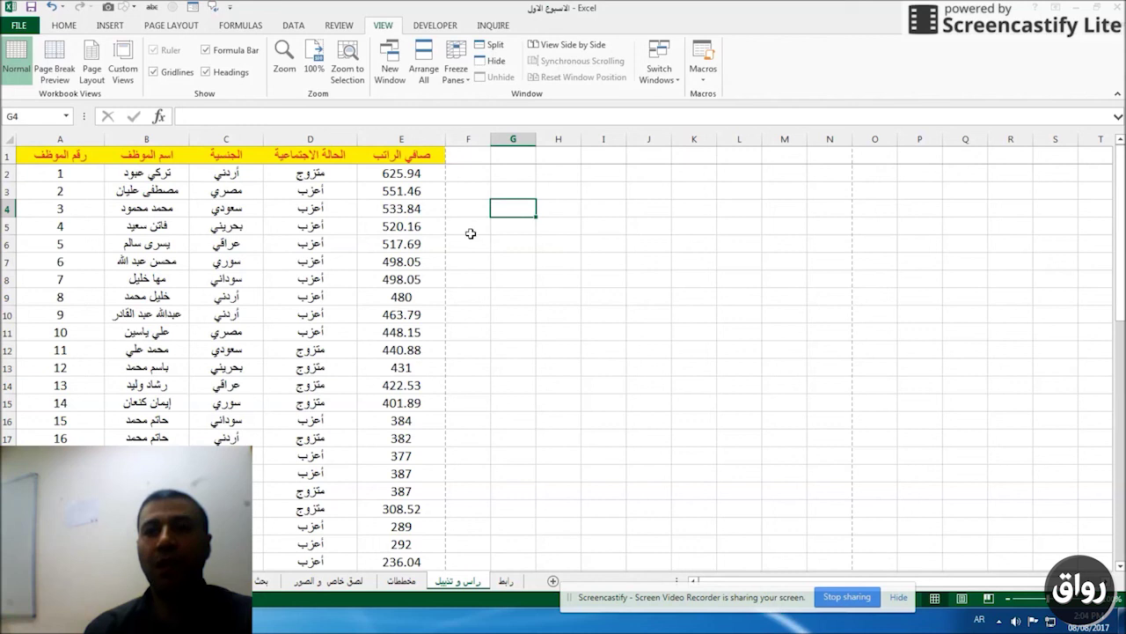
scroll(470, 233, down, 14)
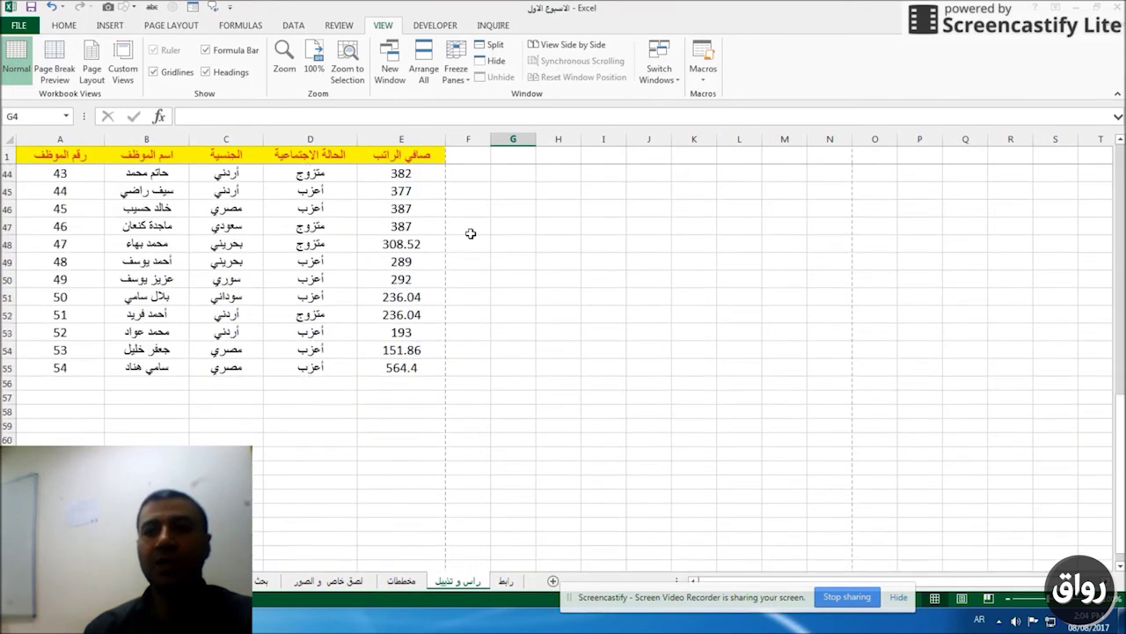
scroll(471, 233, down, 20)
scroll(471, 233, down, 20)
scroll(471, 233, down, 20)
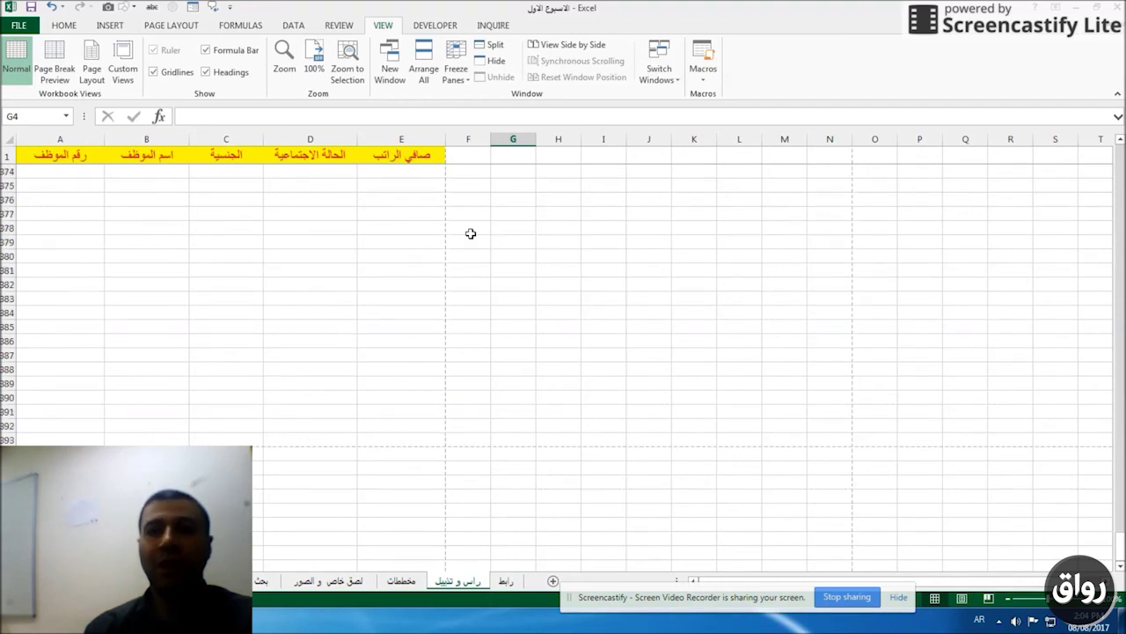
Unfreeze the header row again.
click(460, 78)
click(505, 148)
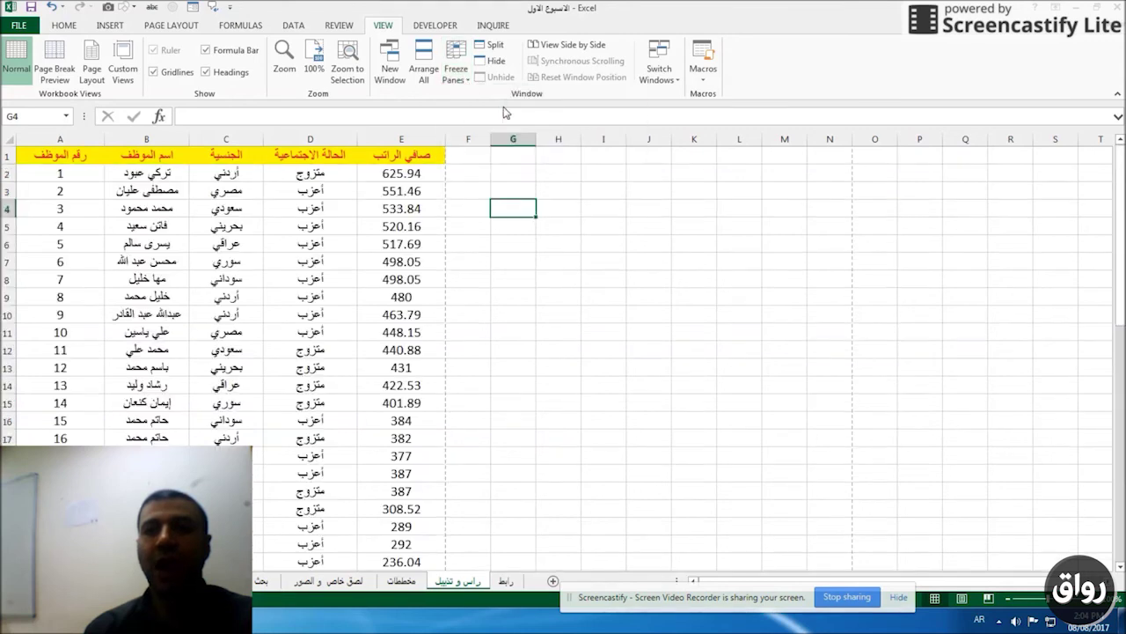
click(388, 192)
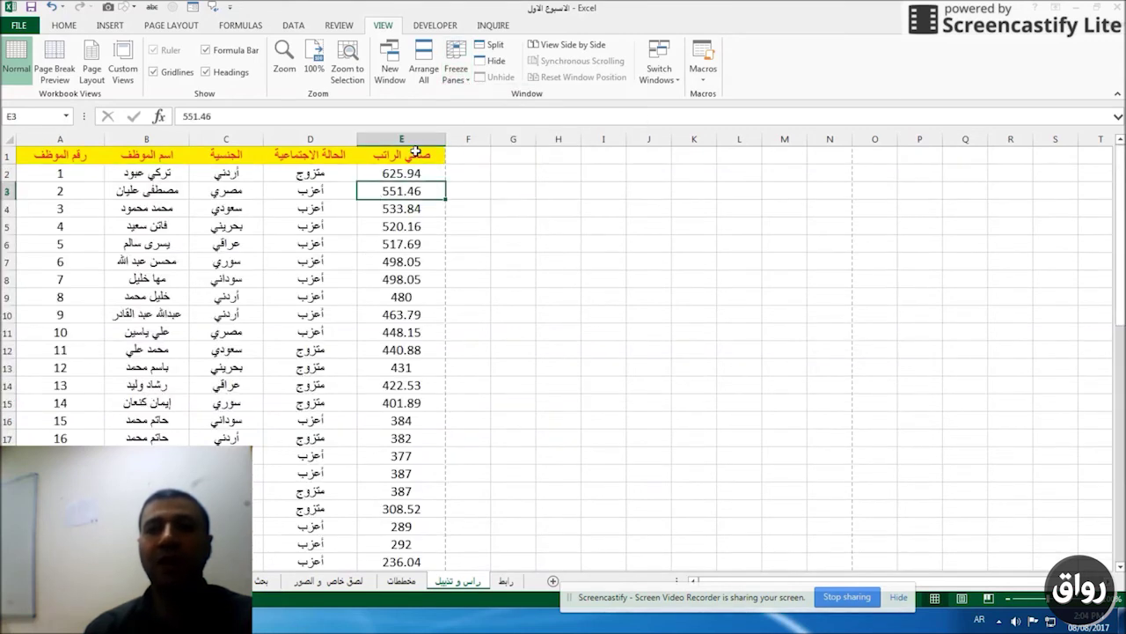
drag(414, 154, 40, 155)
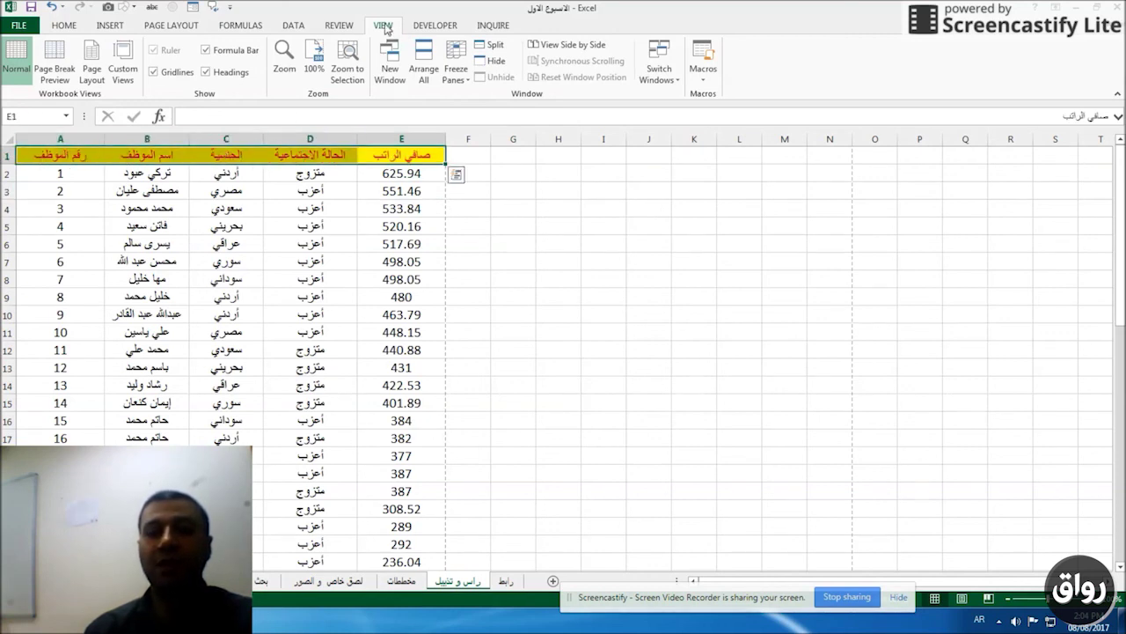
click(456, 63)
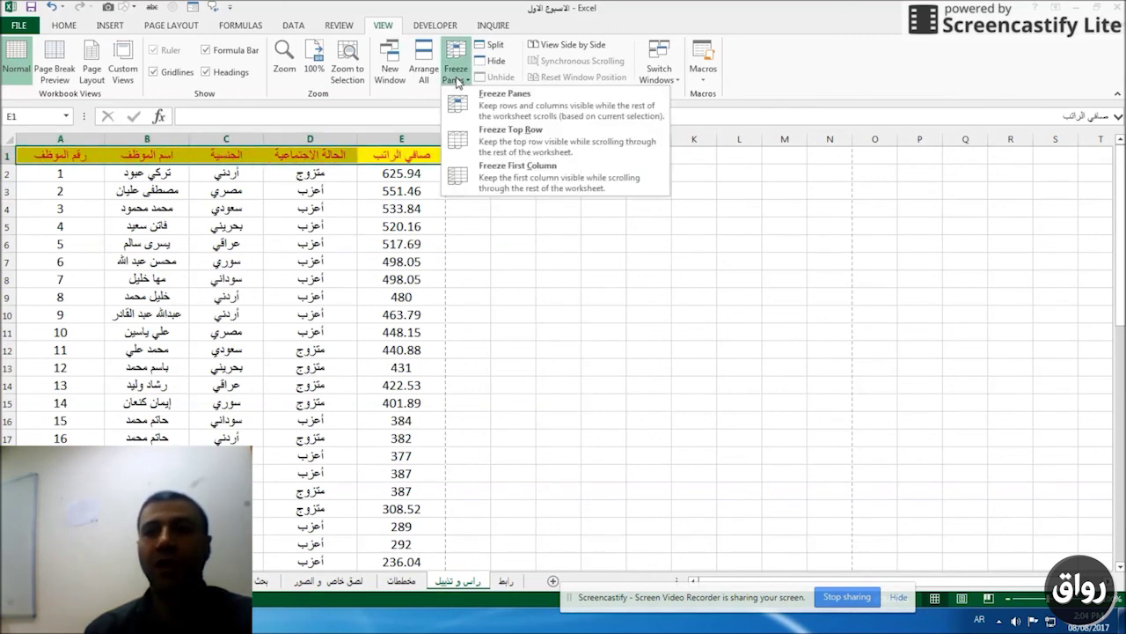
click(498, 138)
scroll(394, 255, down, 6)
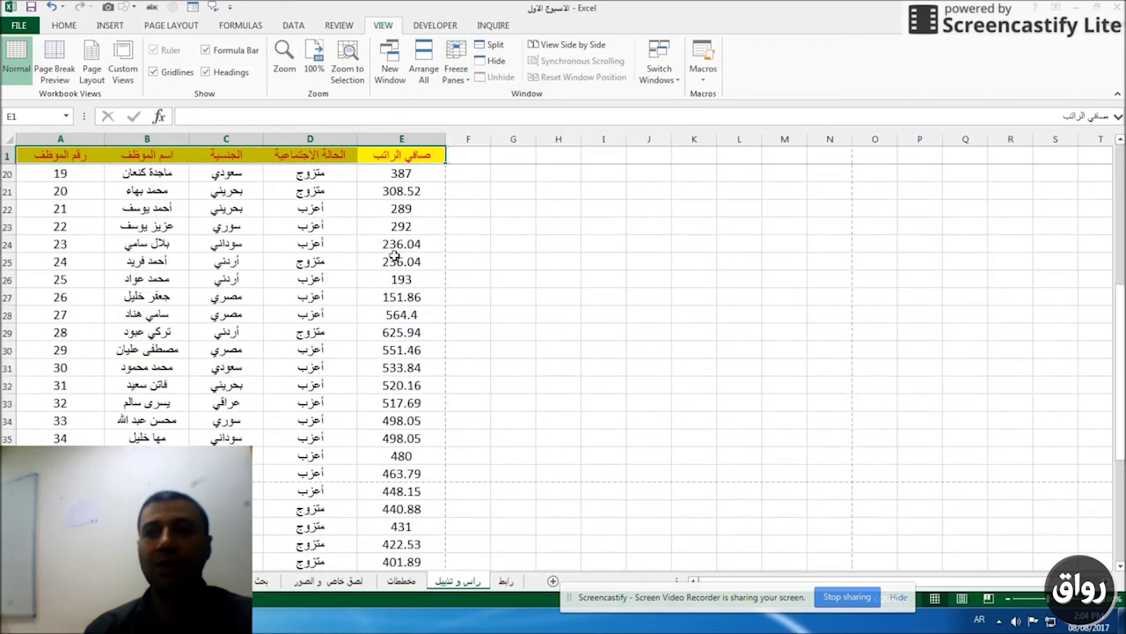
scroll(394, 255, down, 10)
scroll(395, 255, up, 15)
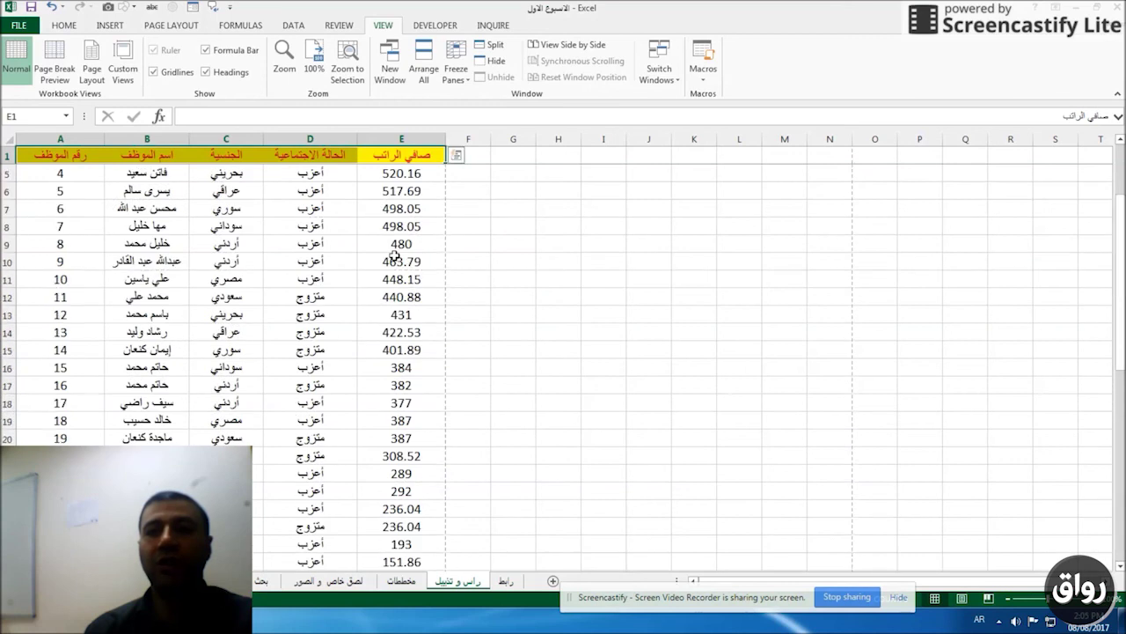
scroll(394, 255, up, 1)
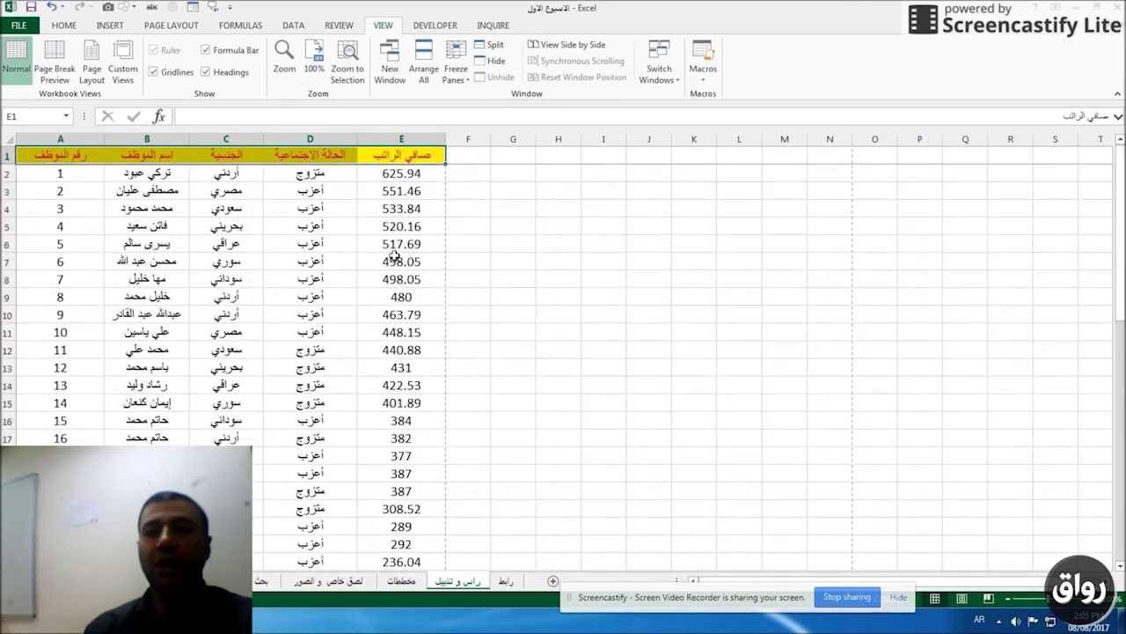
click(457, 75)
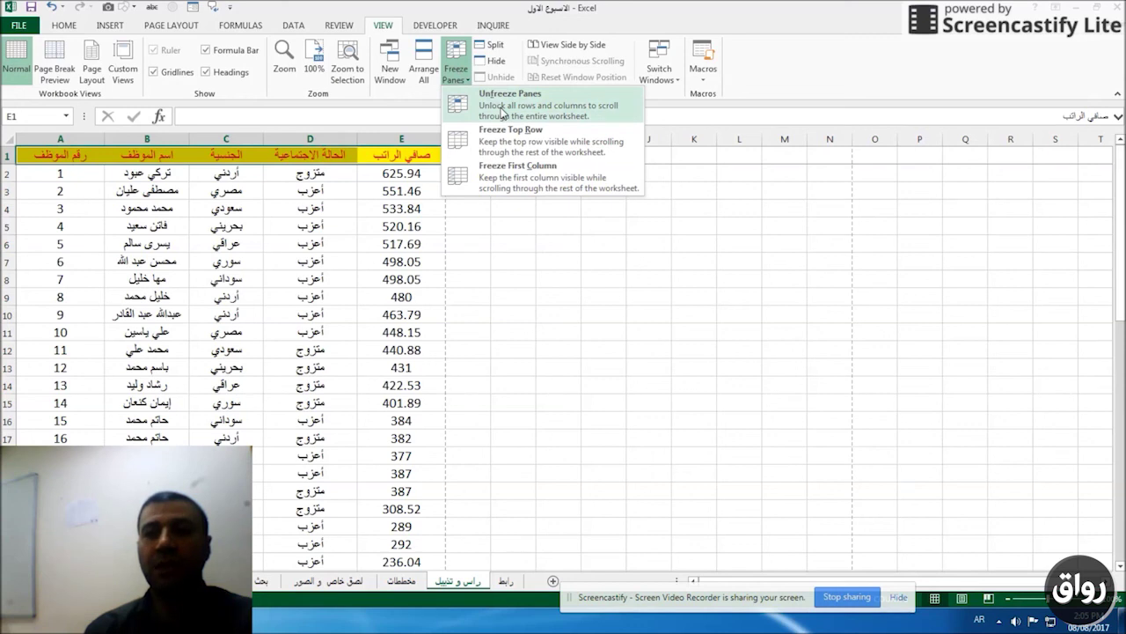
click(503, 110)
click(240, 226)
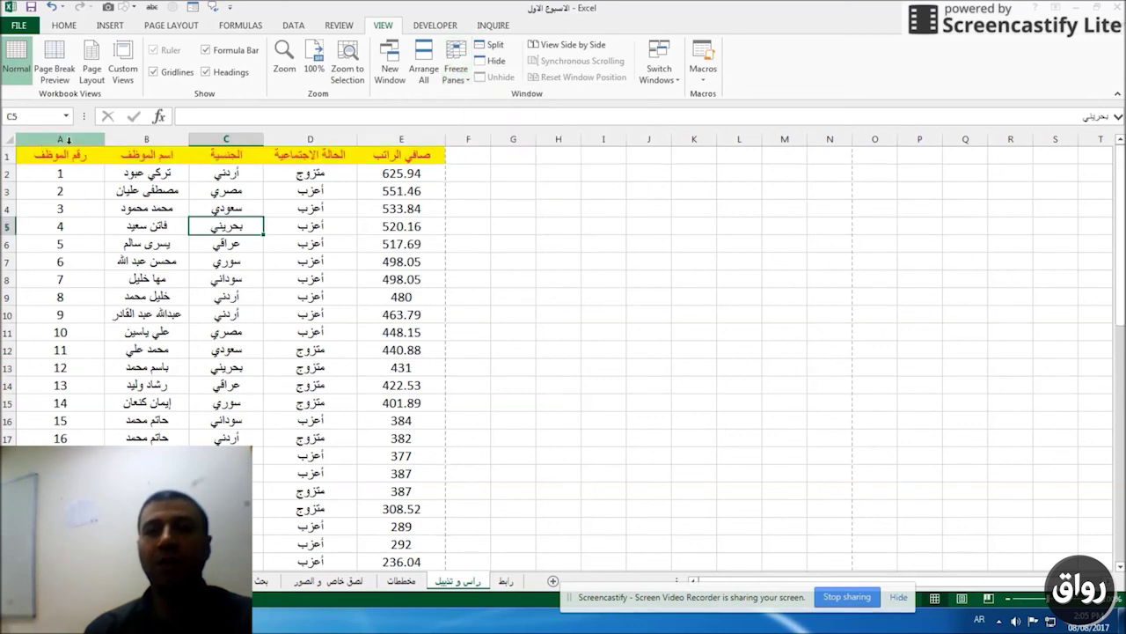
Freeze the first column and move sideways along row 4 to test it stays fixed.
click(60, 139)
click(448, 267)
click(455, 64)
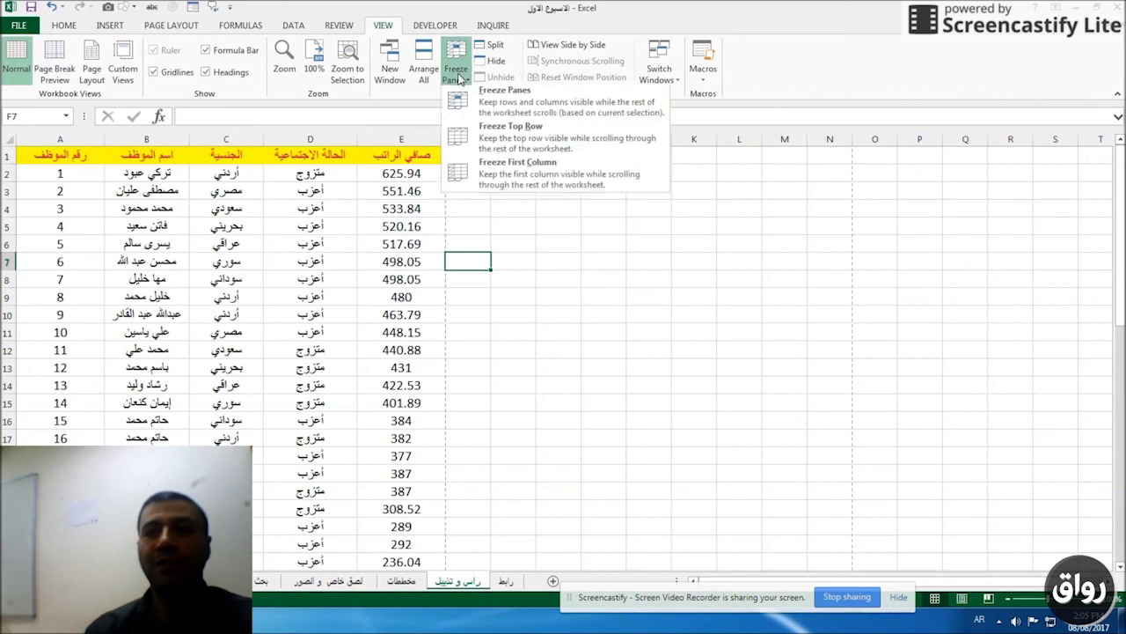
click(491, 181)
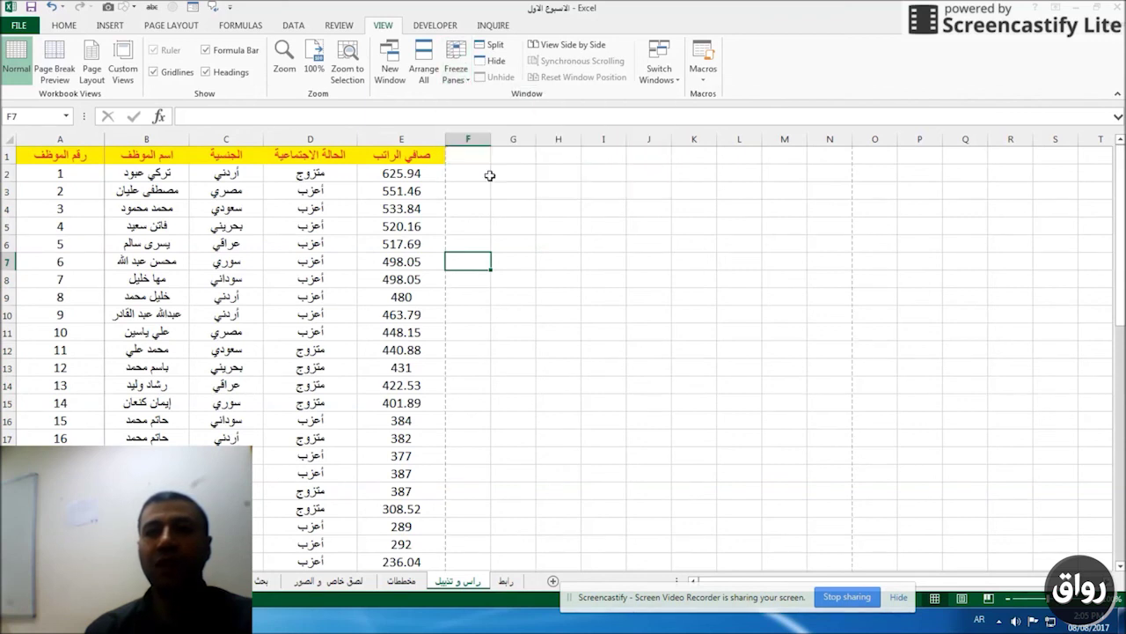
click(226, 209)
key(Right)
key(Right)
key(Right)
key(Right)
key(Right)
key(Right)
key(Right)
key(Right)
key(Right)
key(Right)
key(Right)
key(Right)
key(Right)
key(Right)
key(Right)
key(Right)
key(Right)
key(Right)
key(Right)
key(Right)
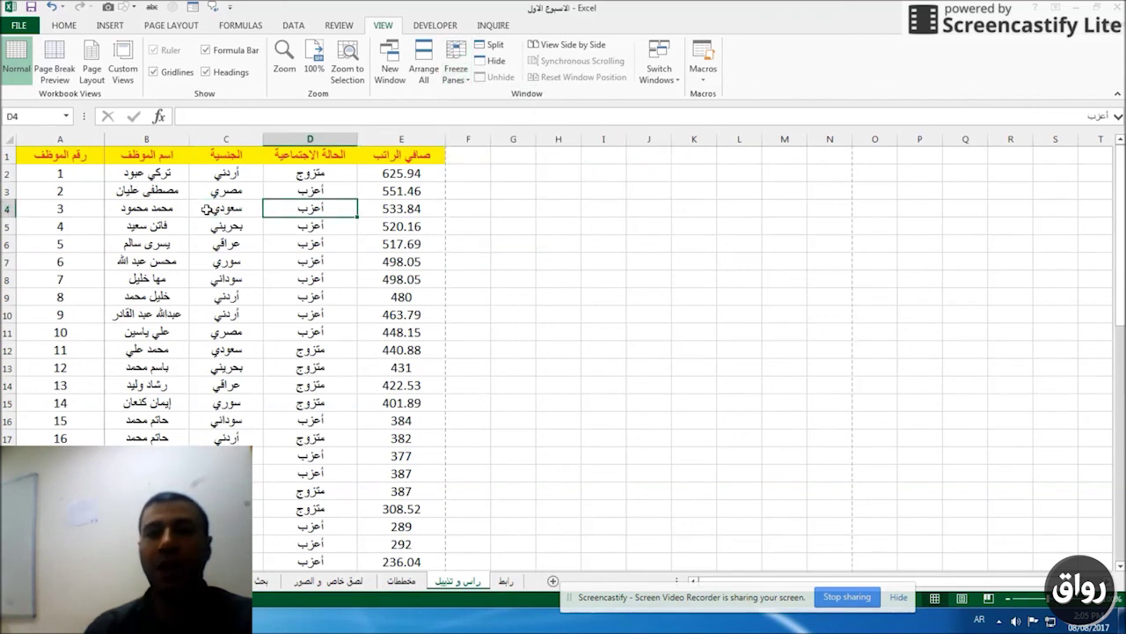
key(Right)
key(Right)
key(Right)
key(Right)
key(Right)
key(Right)
key(Right)
key(Right)
key(Right)
key(Right)
key(Right)
key(Right)
key(Right)
key(Right)
key(Right)
key(Right)
key(Right)
key(Right)
key(Right)
key(Right)
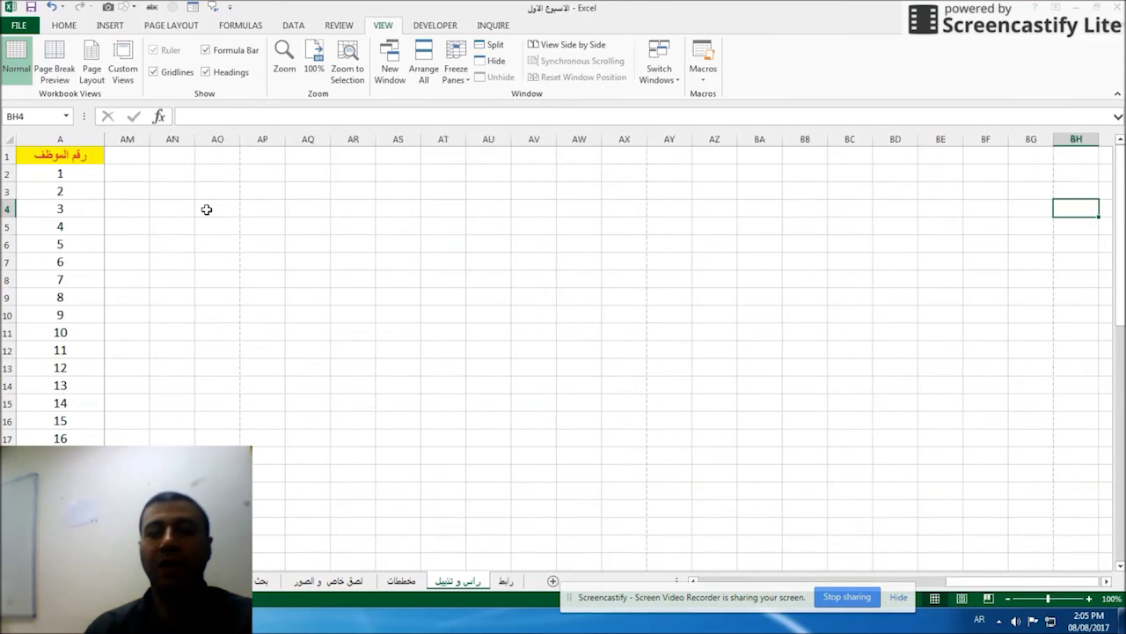
key(Left)
key(Left)
key(Left)
key(Left)
key(Left)
key(Left)
key(Left)
key(Left)
key(Left)
key(Left)
key(Left)
key(Left)
key(Left)
key(Left)
key(Left)
key(Left)
key(Left)
key(Left)
key(Left)
key(Left)
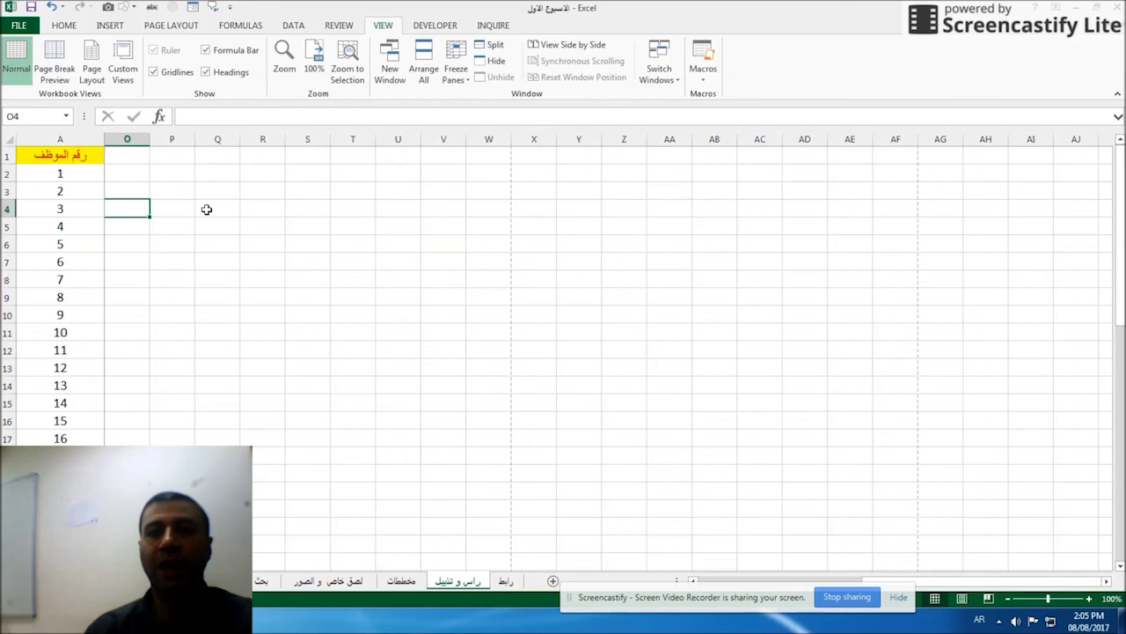
key(Home)
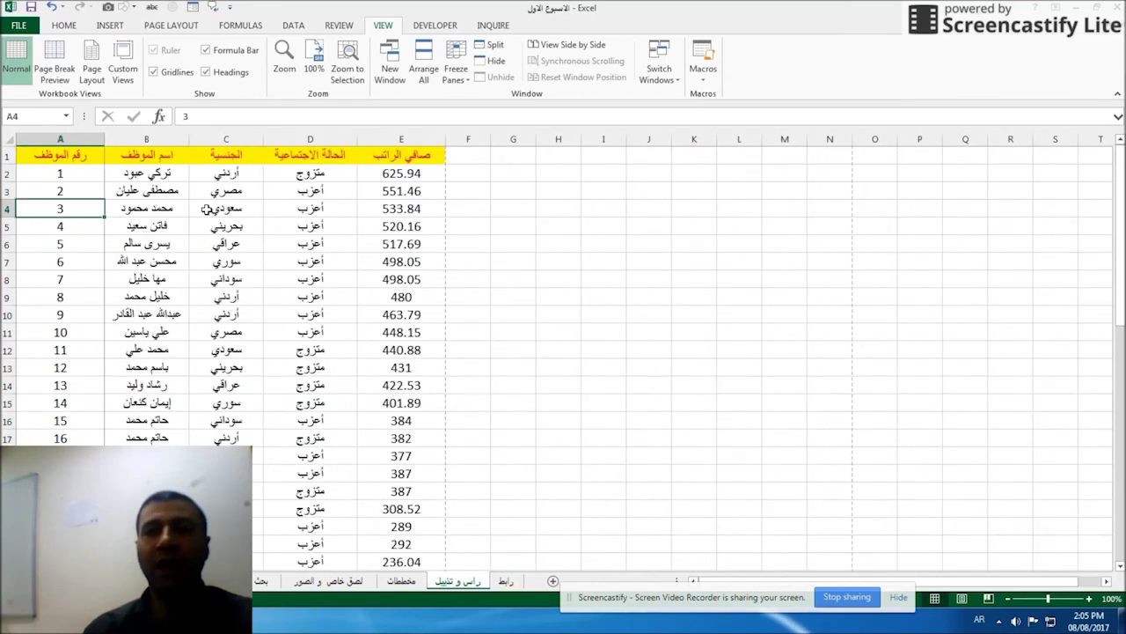
Unfreeze column A and bring up the Page Layout settings.
click(463, 79)
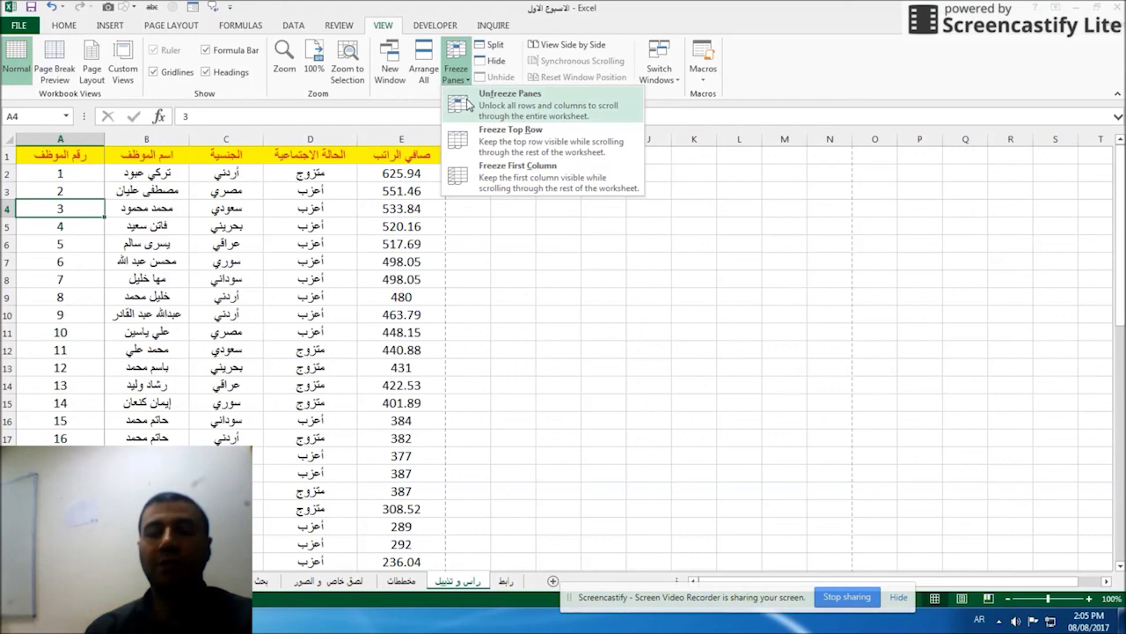
click(348, 194)
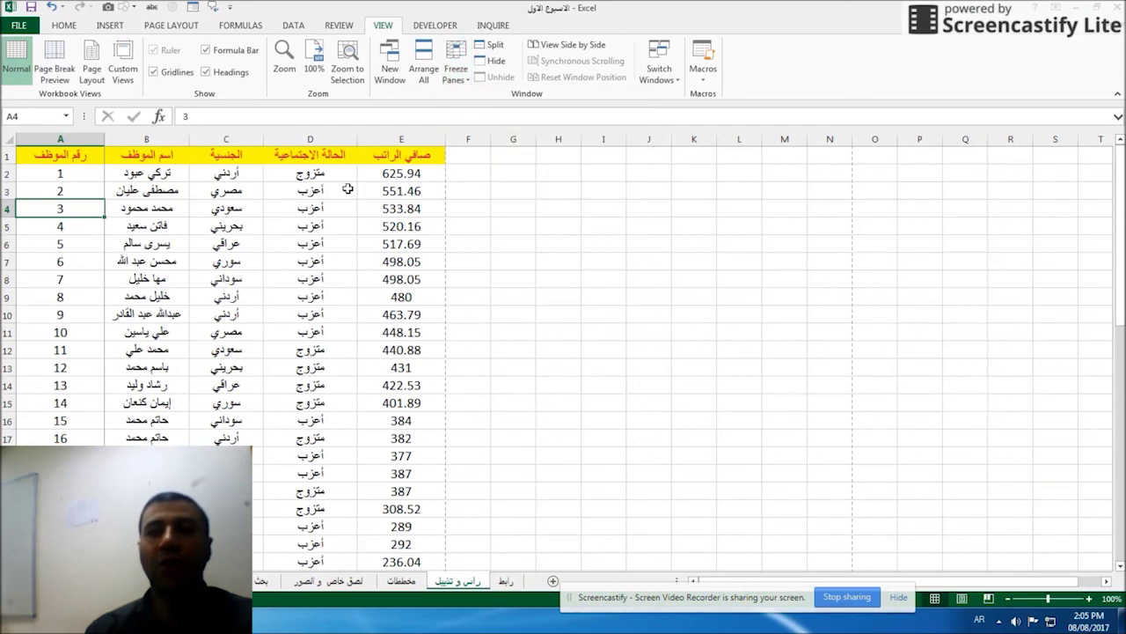
click(176, 26)
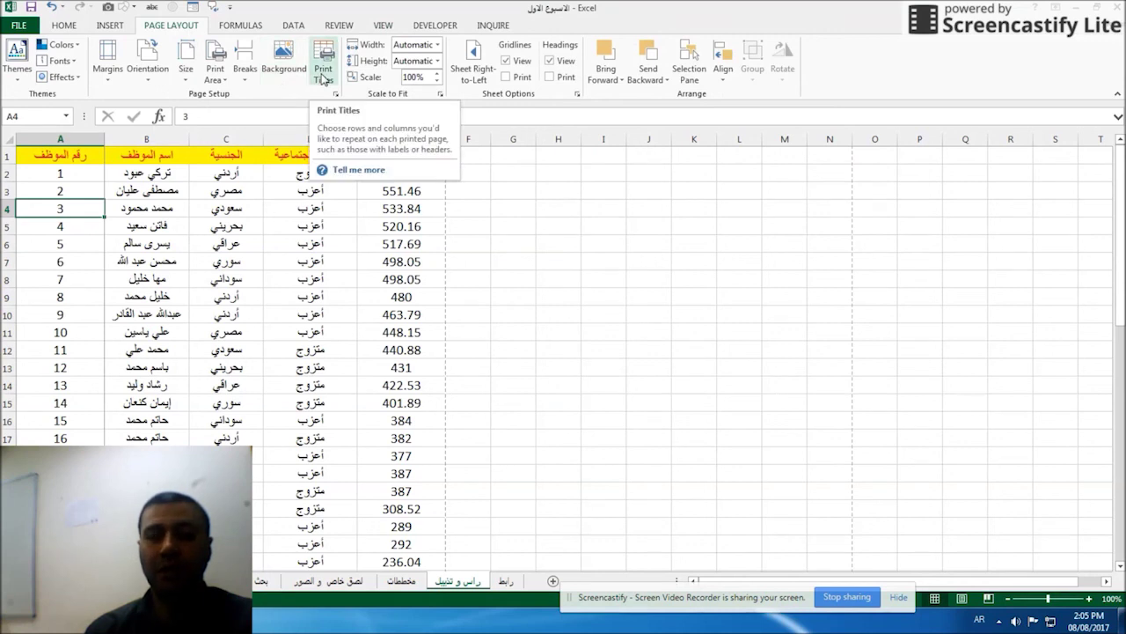
click(300, 227)
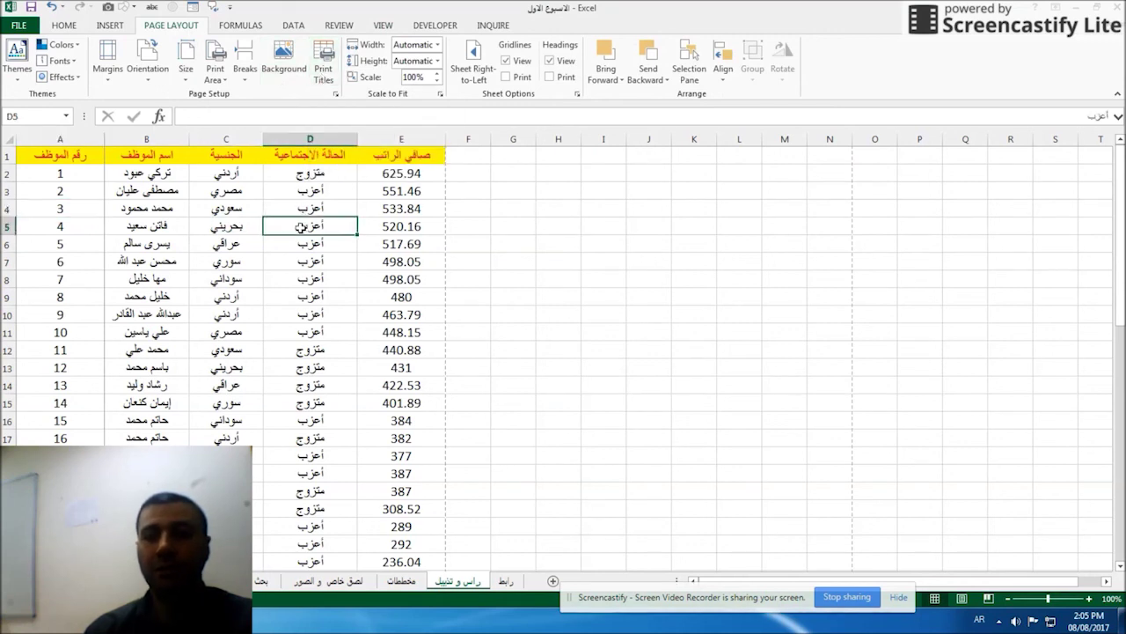